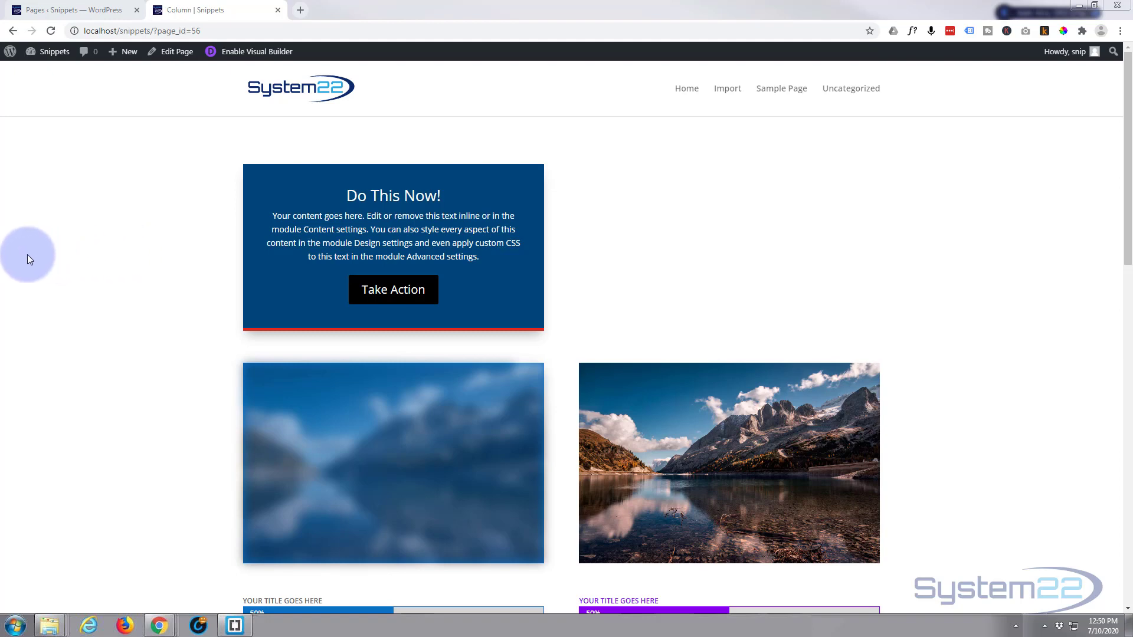
# Enable the visual builder and insert a Call To Action module in the empty column beside the existing blue box.
pyautogui.click(233, 54)
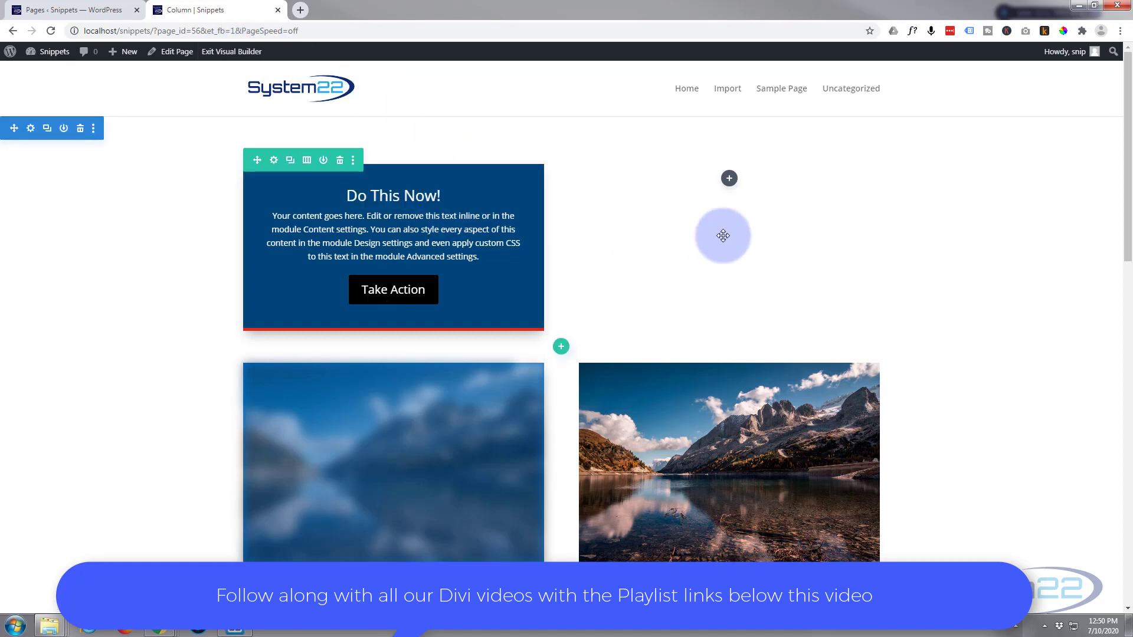
pyautogui.click(730, 180)
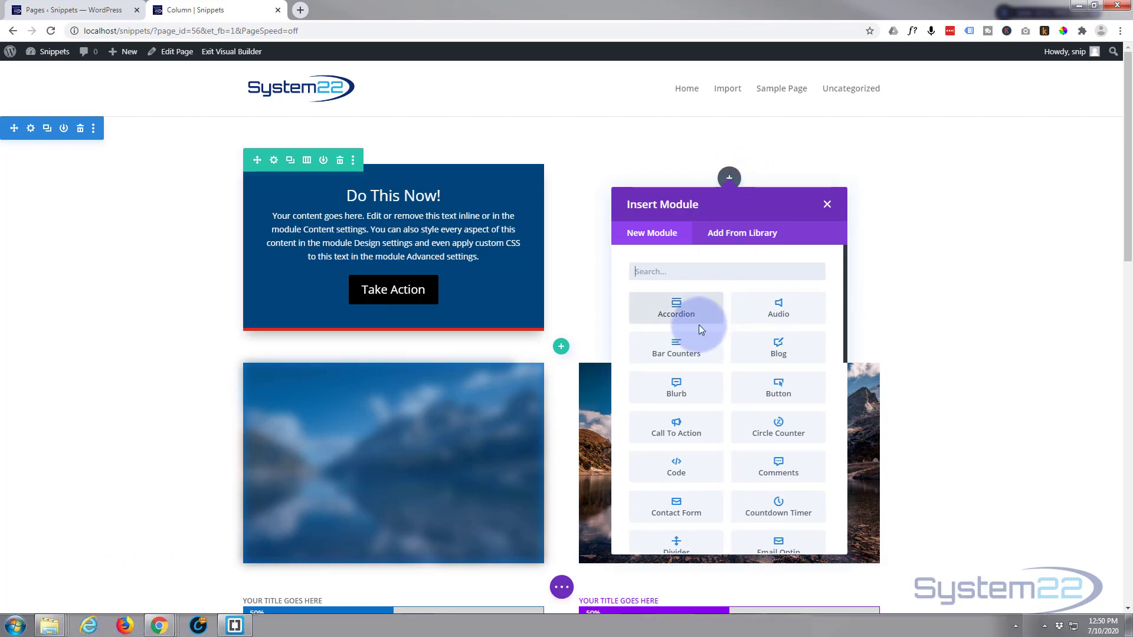
pyautogui.scroll(-5, 699, 325)
pyautogui.scroll(-5, 702, 331)
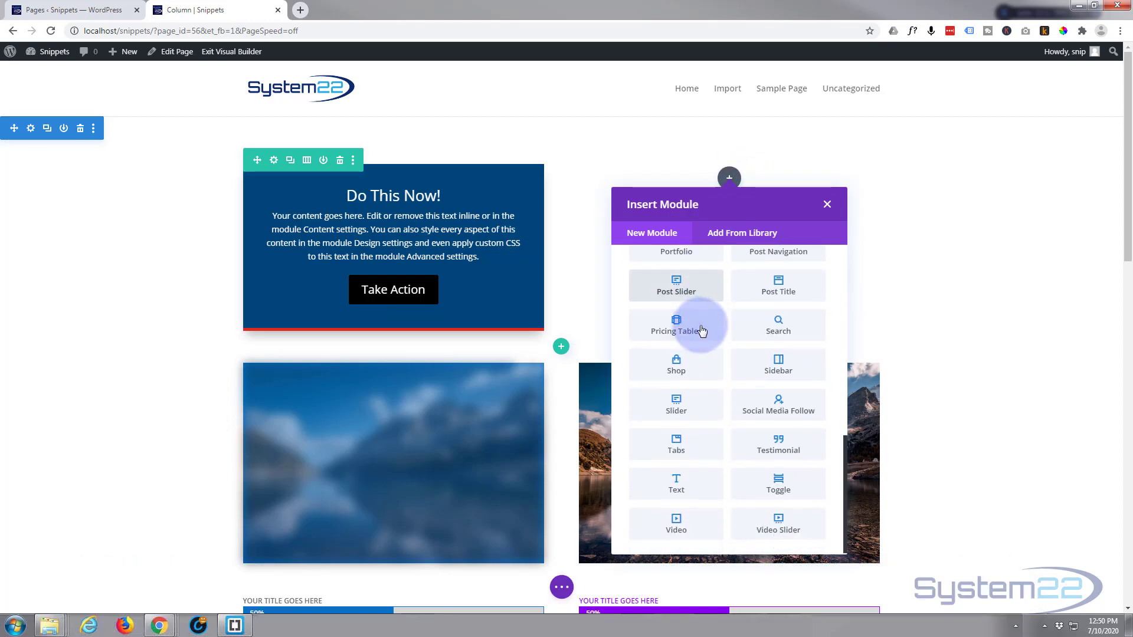
pyautogui.scroll(4, 702, 331)
pyautogui.scroll(6, 702, 331)
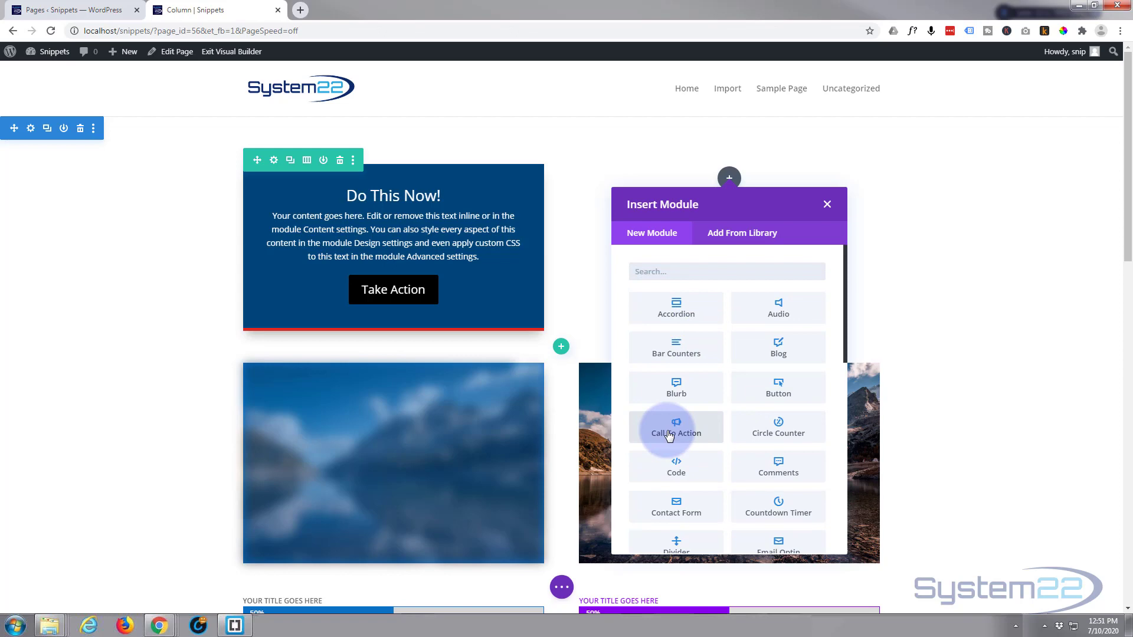
pyautogui.click(669, 436)
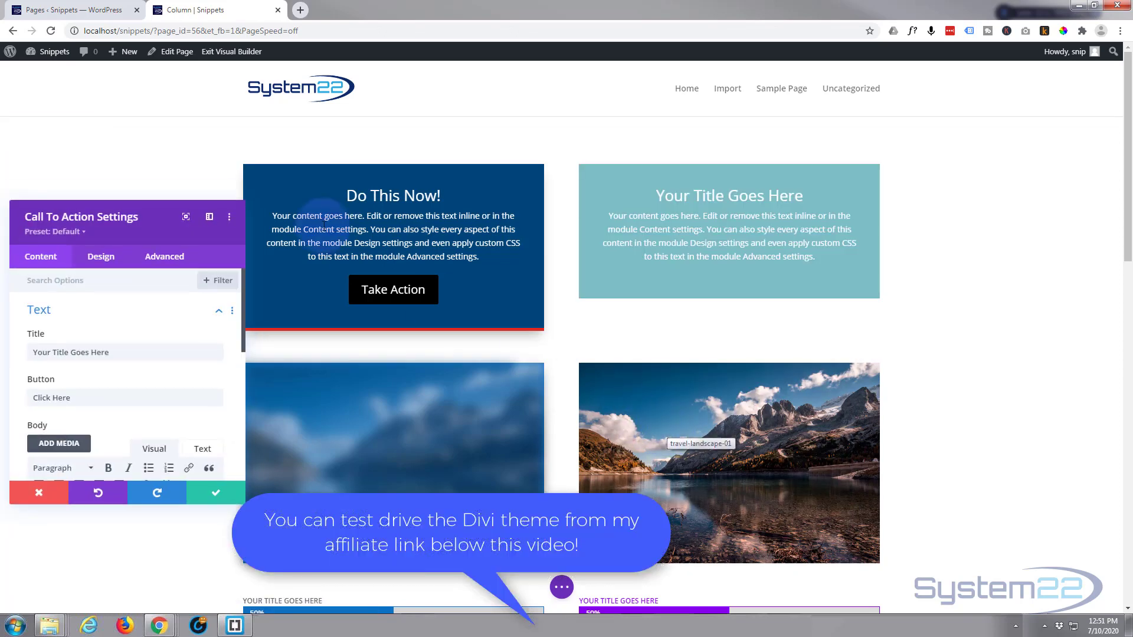
# Set the new call to action's title to "Do This Now!" and its button text to "Act Now!".
pyautogui.moveTo(154, 218); pyautogui.dragTo(416, 164)
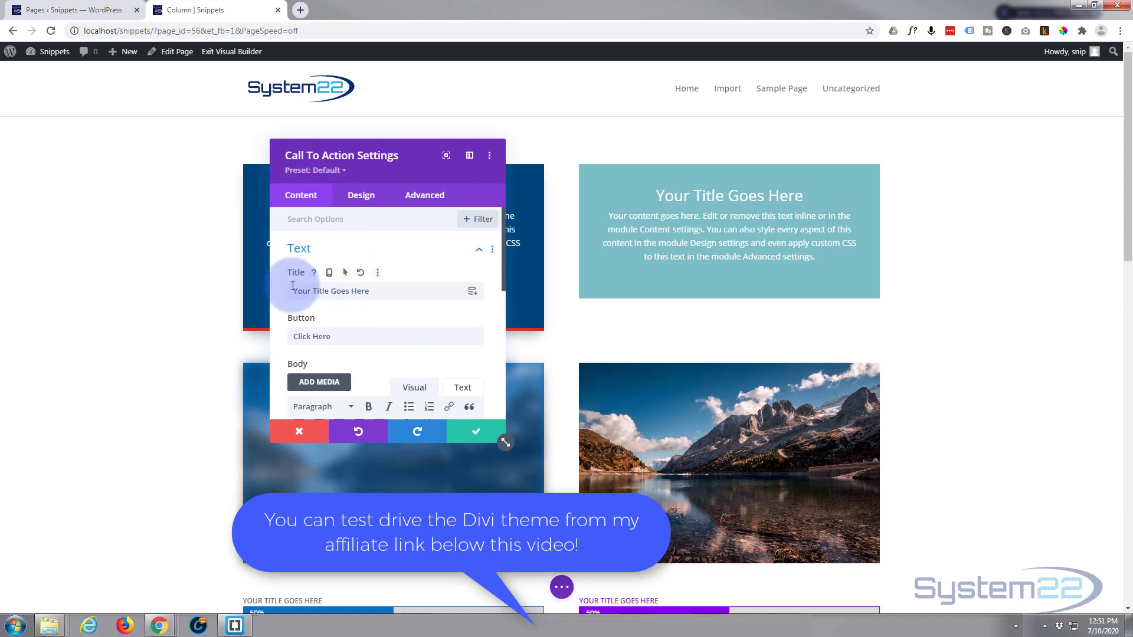
pyautogui.moveTo(370, 291); pyautogui.dragTo(295, 292)
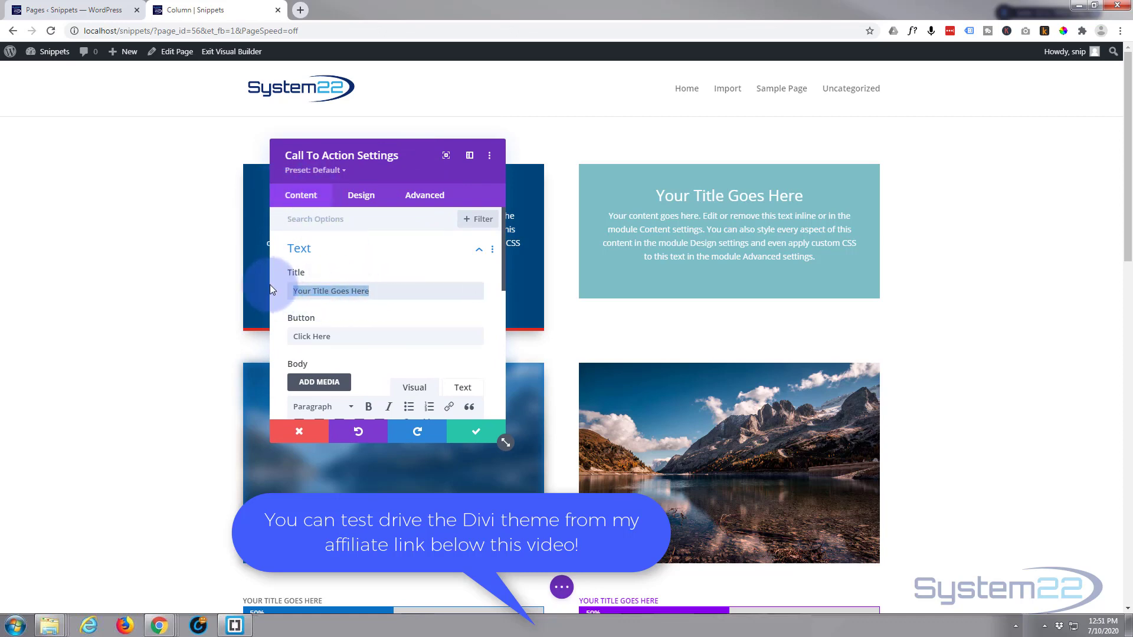
pyautogui.write('Do ')
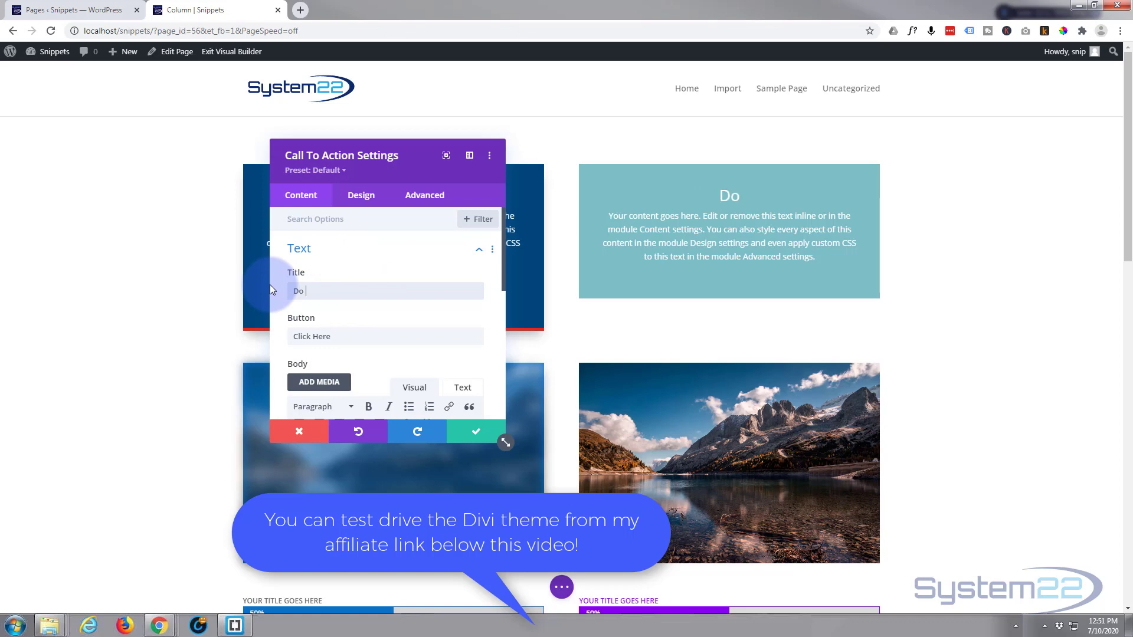
pyautogui.write('This No')
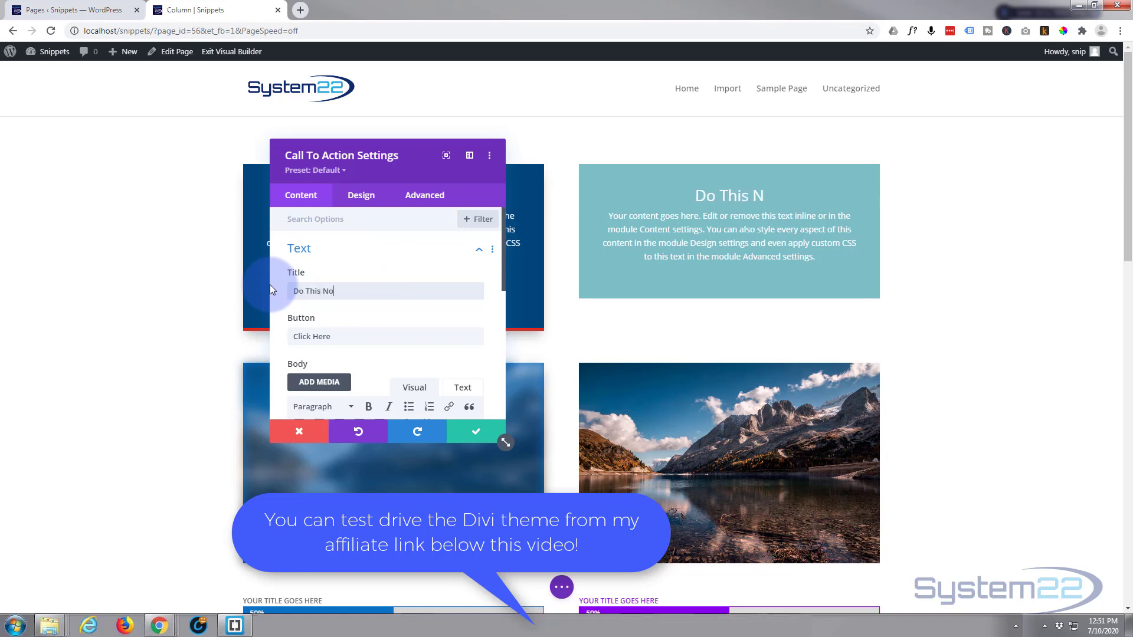
pyautogui.write('w!')
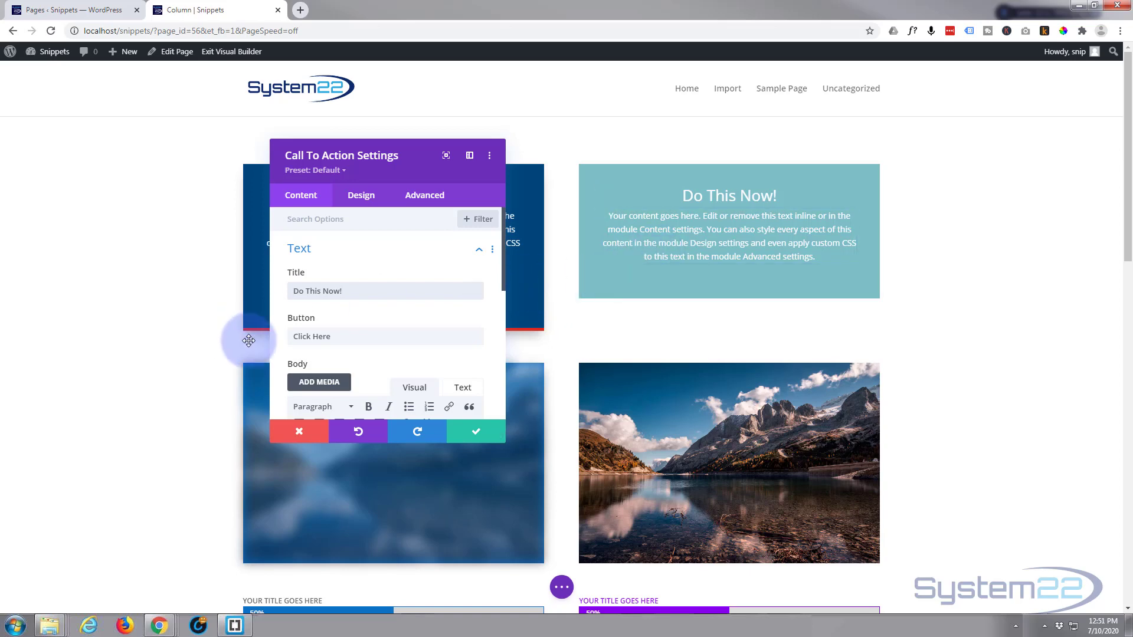
pyautogui.moveTo(332, 337); pyautogui.dragTo(253, 329)
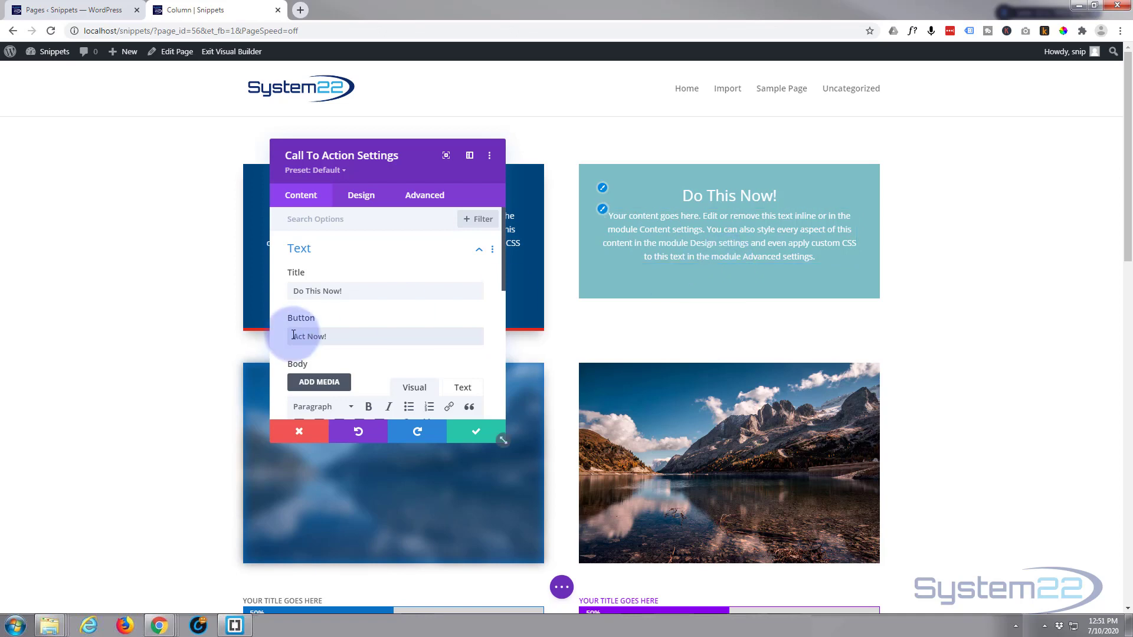
pyautogui.click(346, 341)
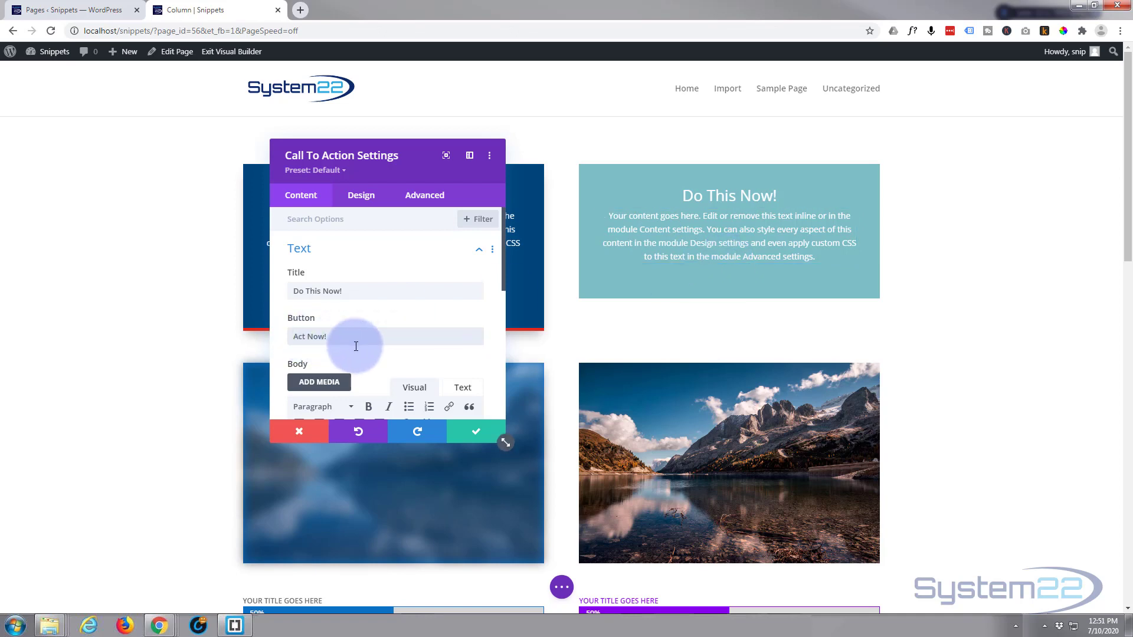
# Examine the body text editor and its paragraph and heading format options for the words "Your content".
pyautogui.scroll(-3, 355, 346)
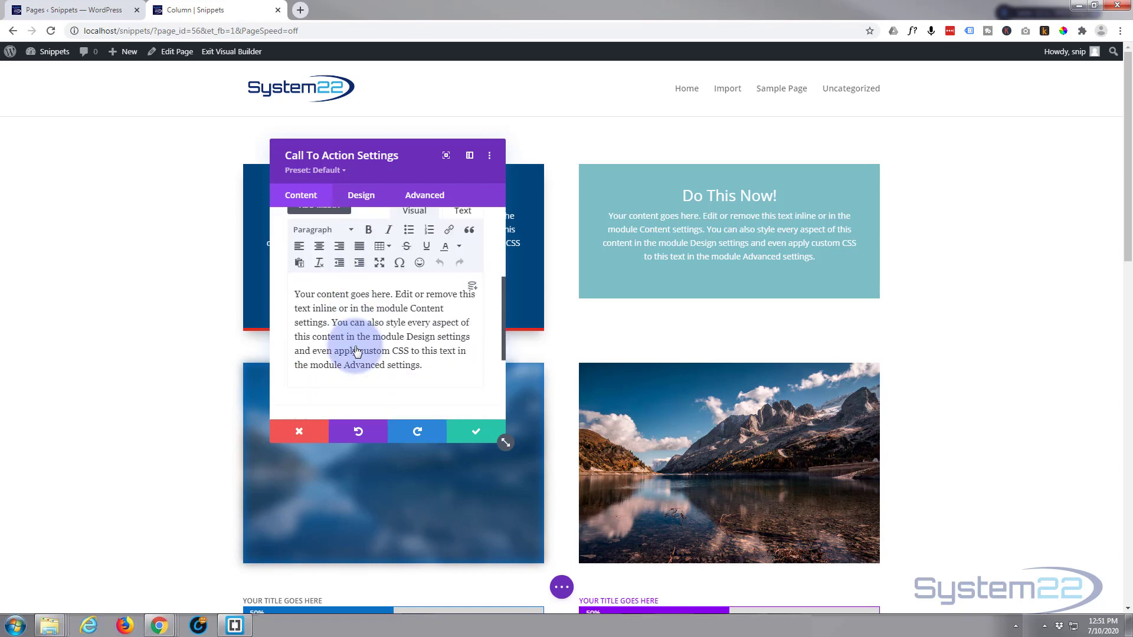
pyautogui.scroll(1, 355, 351)
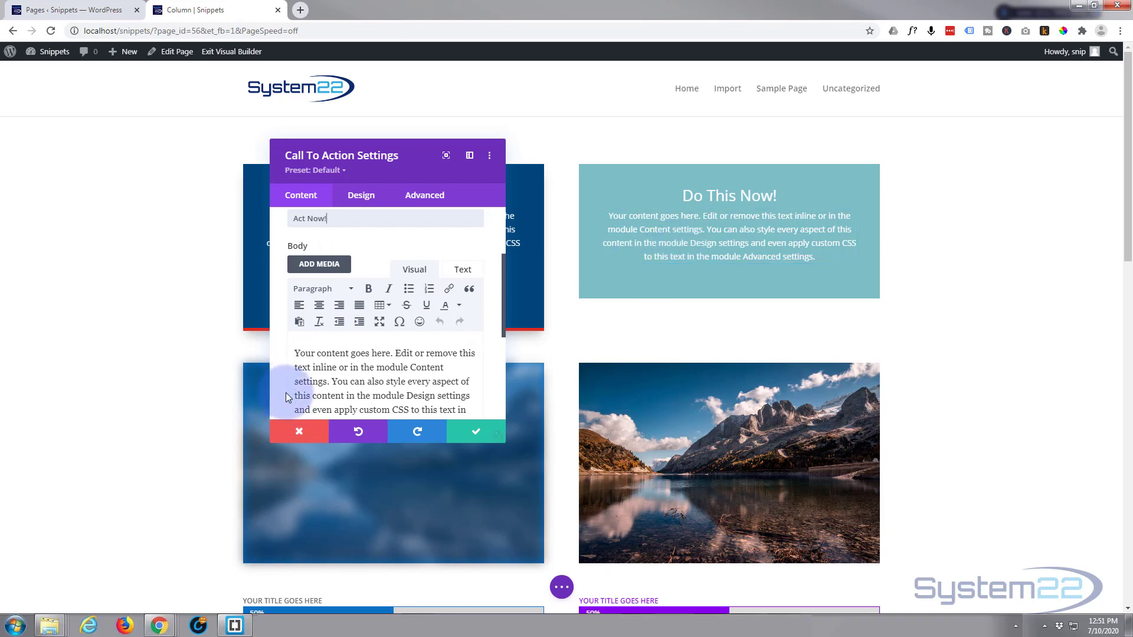
pyautogui.scroll(-1, 318, 393)
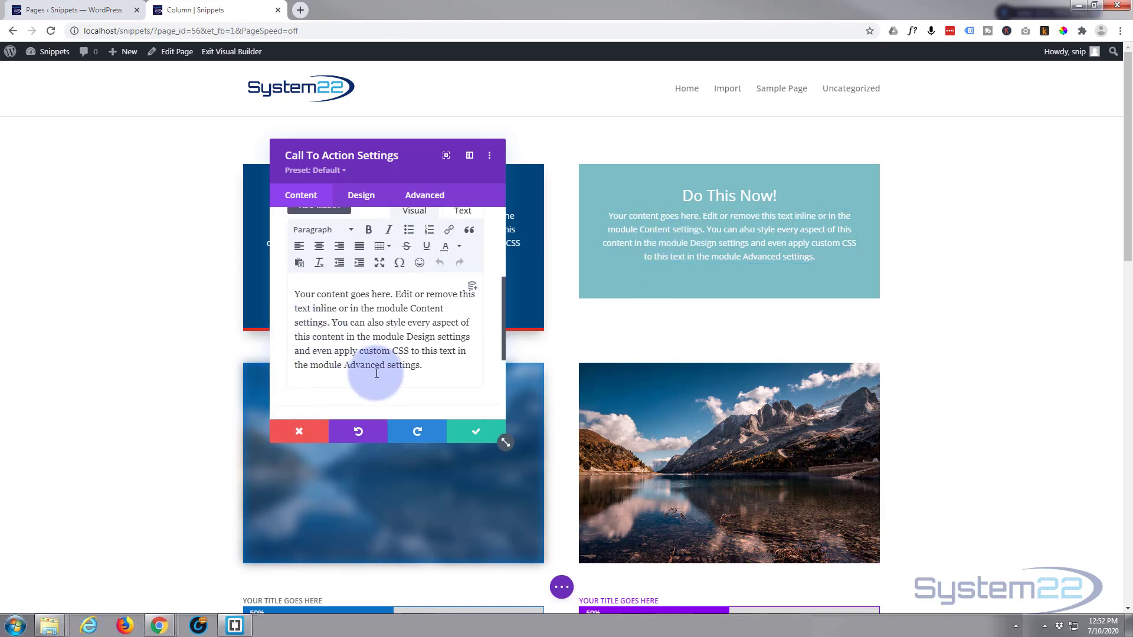
pyautogui.scroll(1, 349, 377)
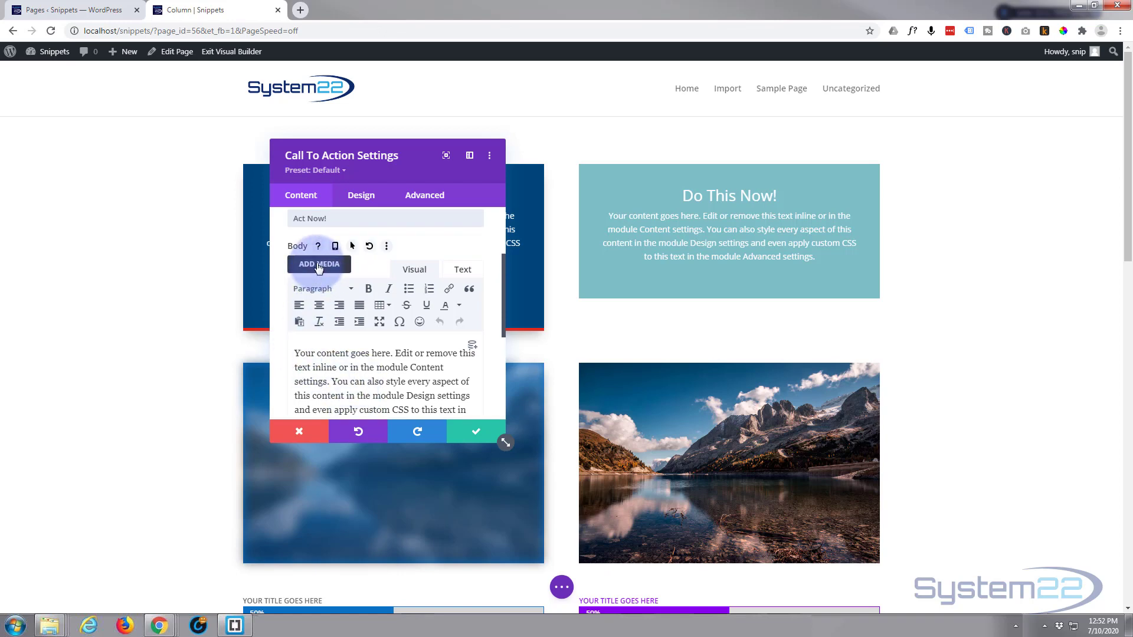
pyautogui.moveTo(294, 353); pyautogui.dragTo(349, 353)
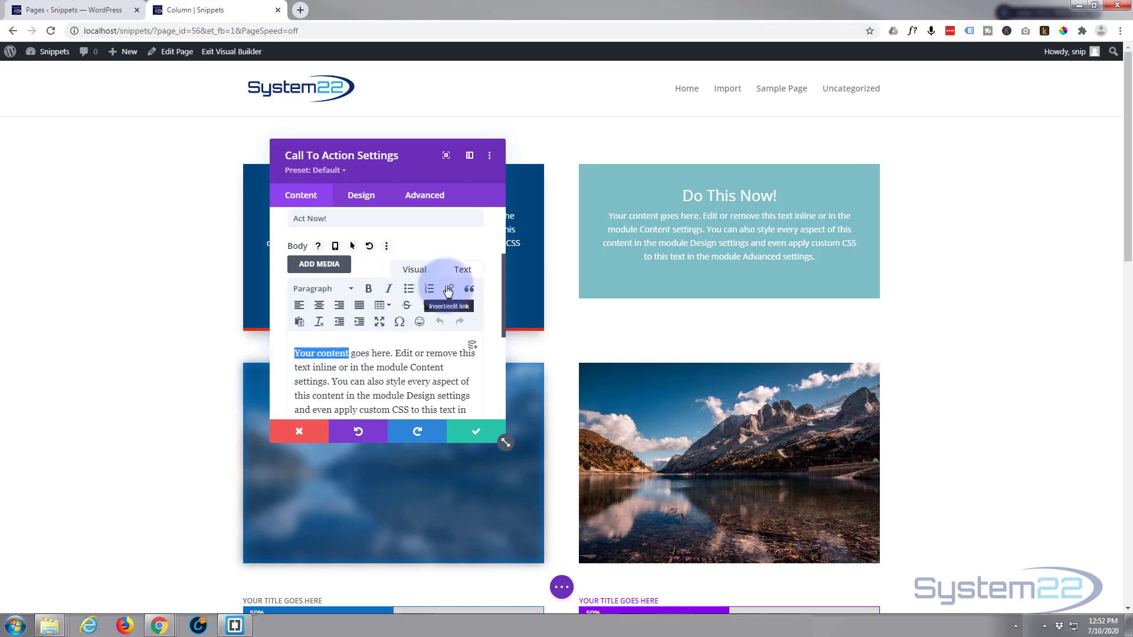
pyautogui.click(345, 291)
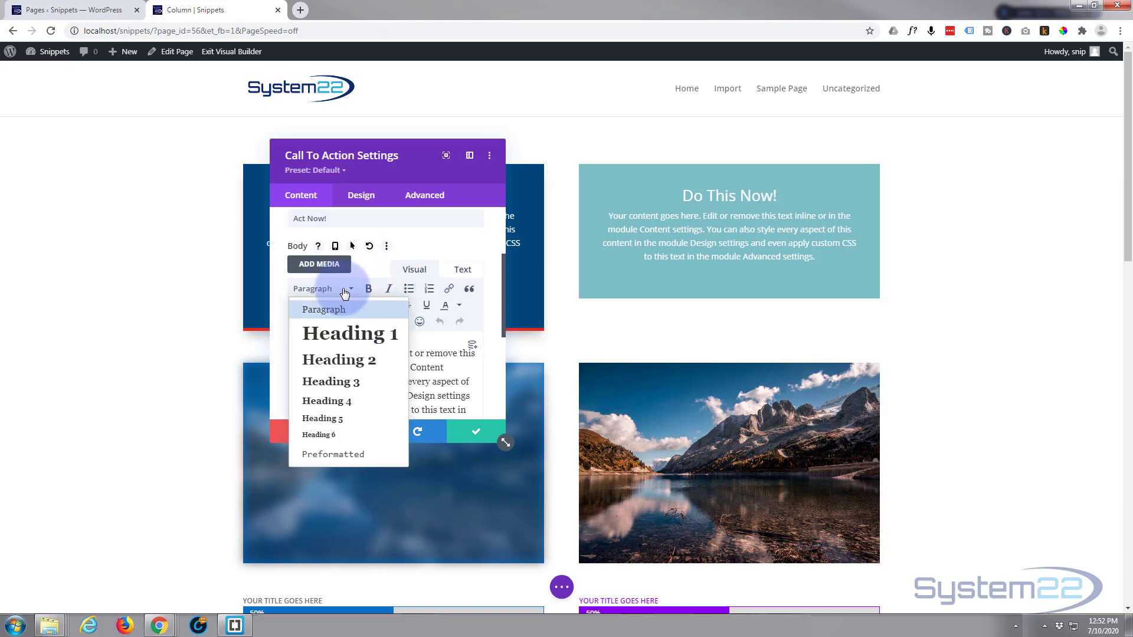
pyautogui.click(343, 288)
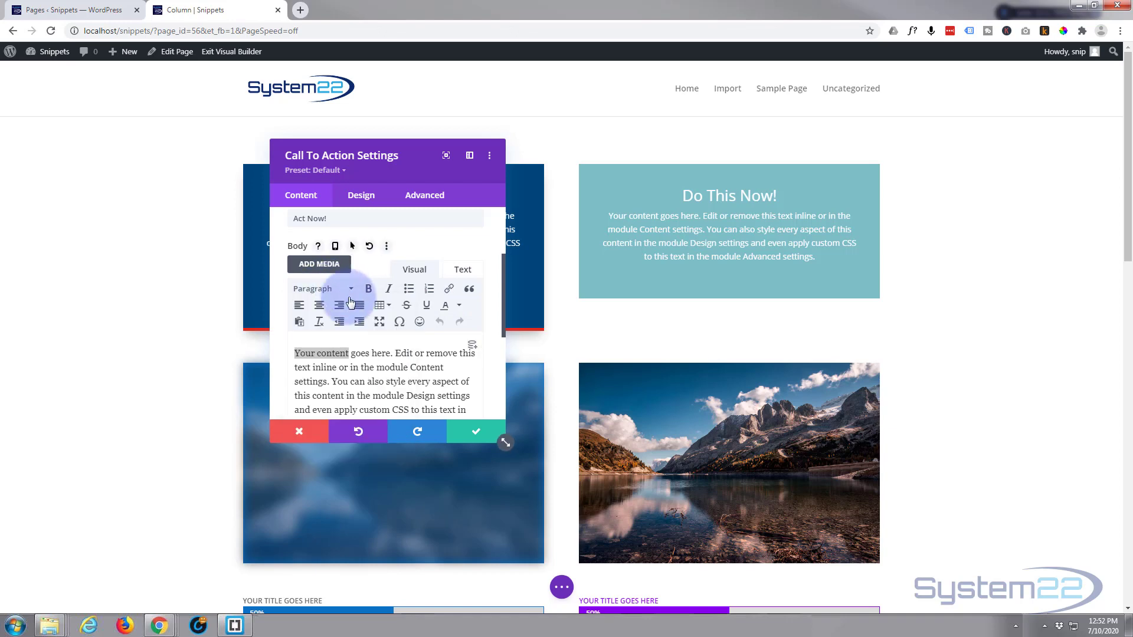
pyautogui.scroll(-2, 367, 370)
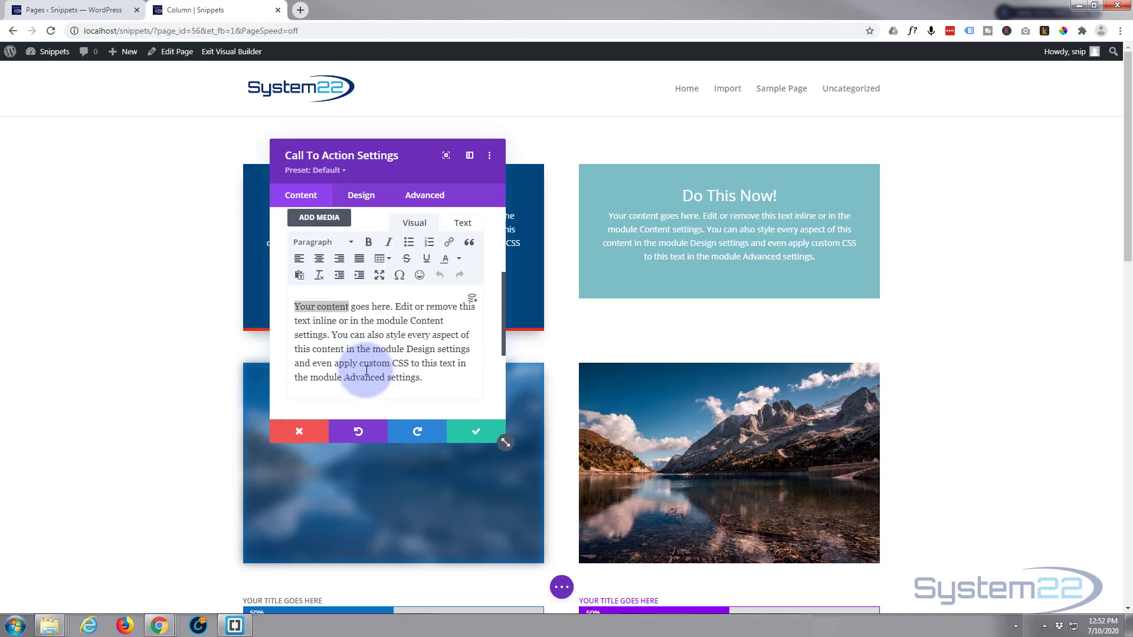
pyautogui.scroll(-3, 366, 371)
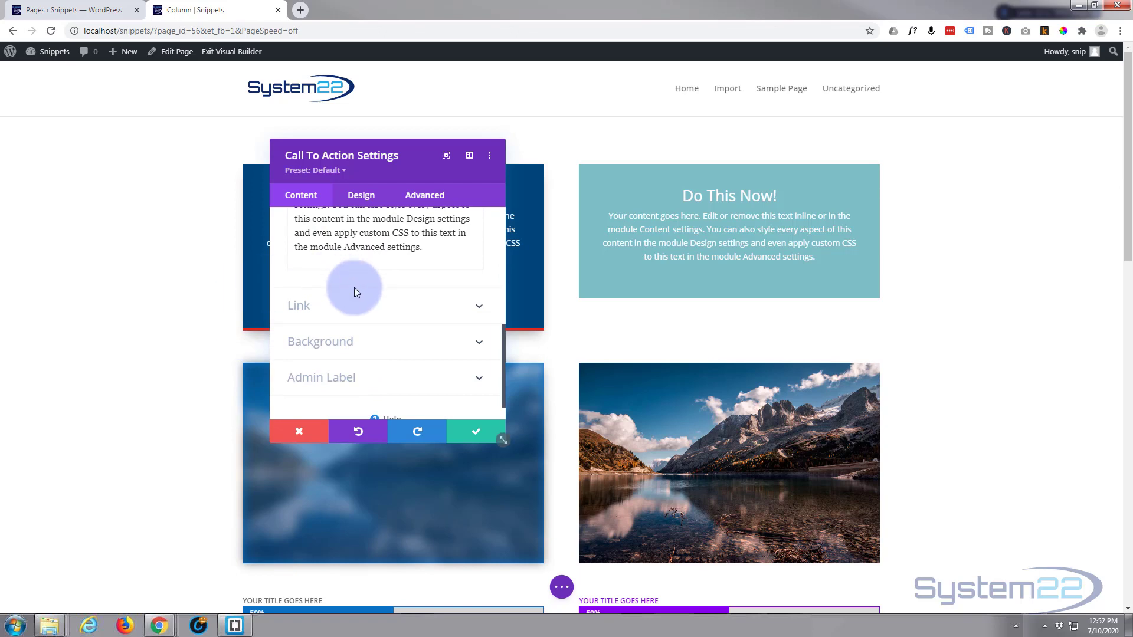
pyautogui.click(361, 305)
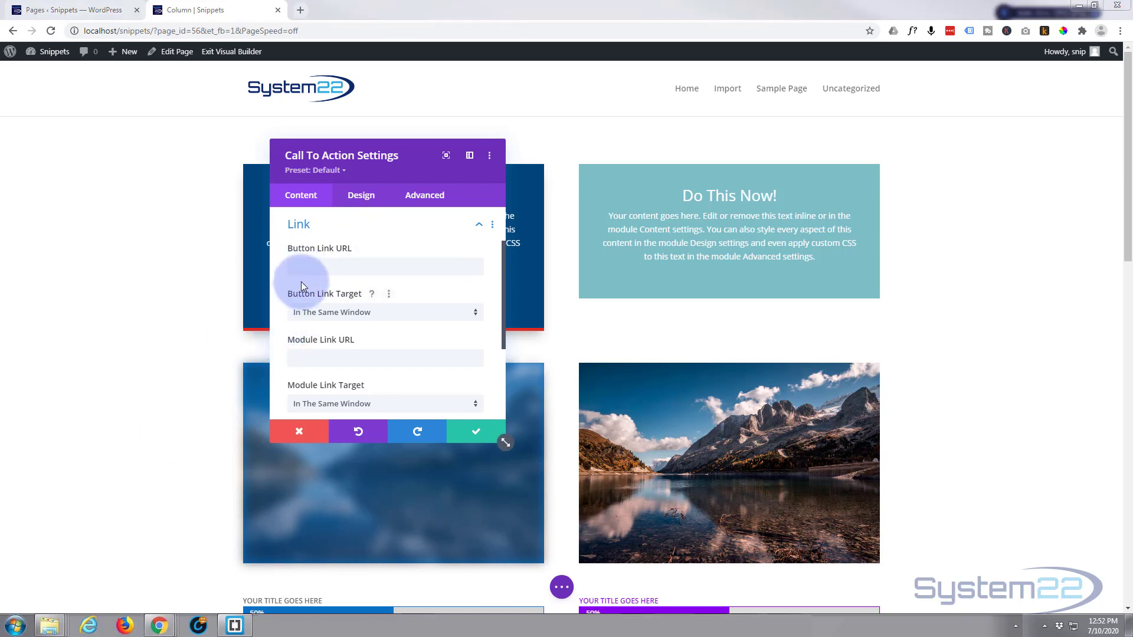
pyautogui.click(302, 266)
pyautogui.write('https://youtu.be/B4UOgAS-VqU')
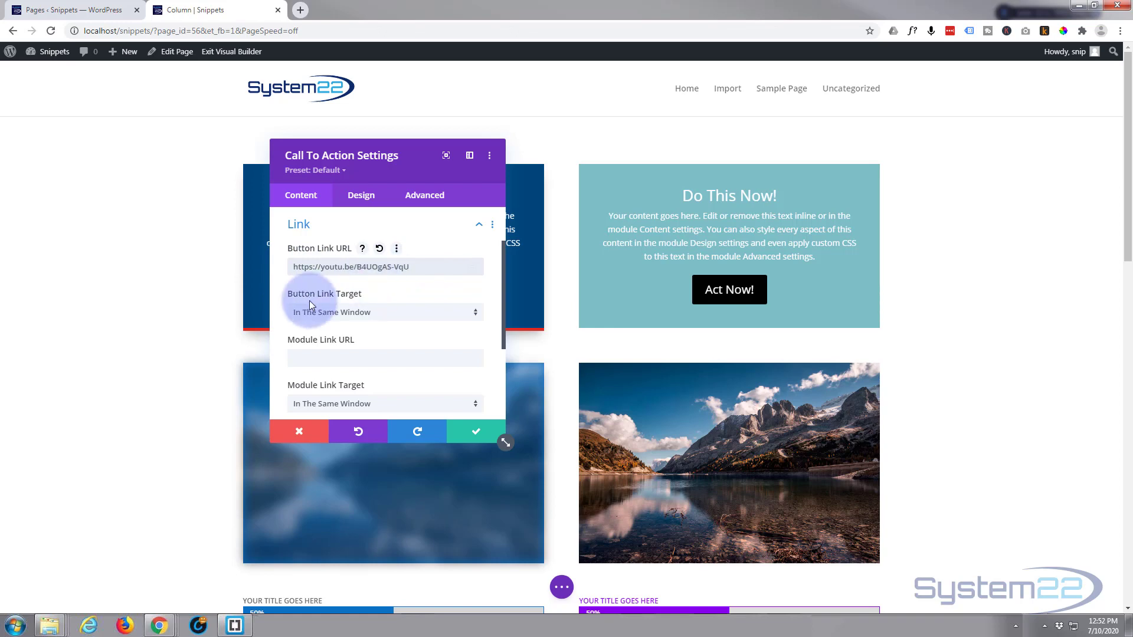
pyautogui.click(397, 313)
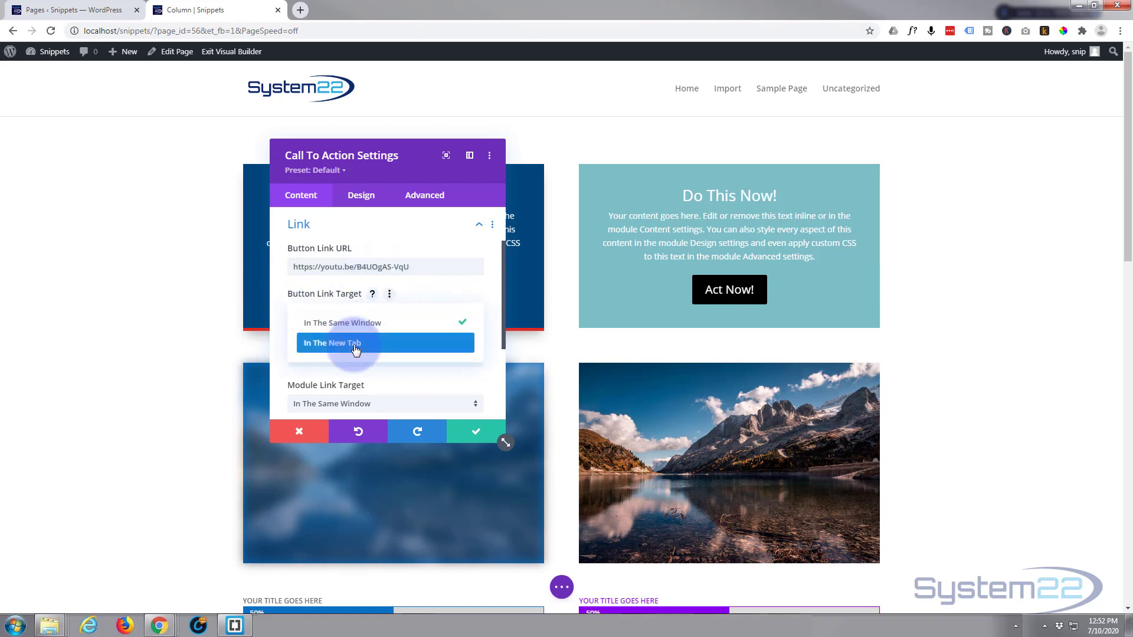
pyautogui.click(349, 343)
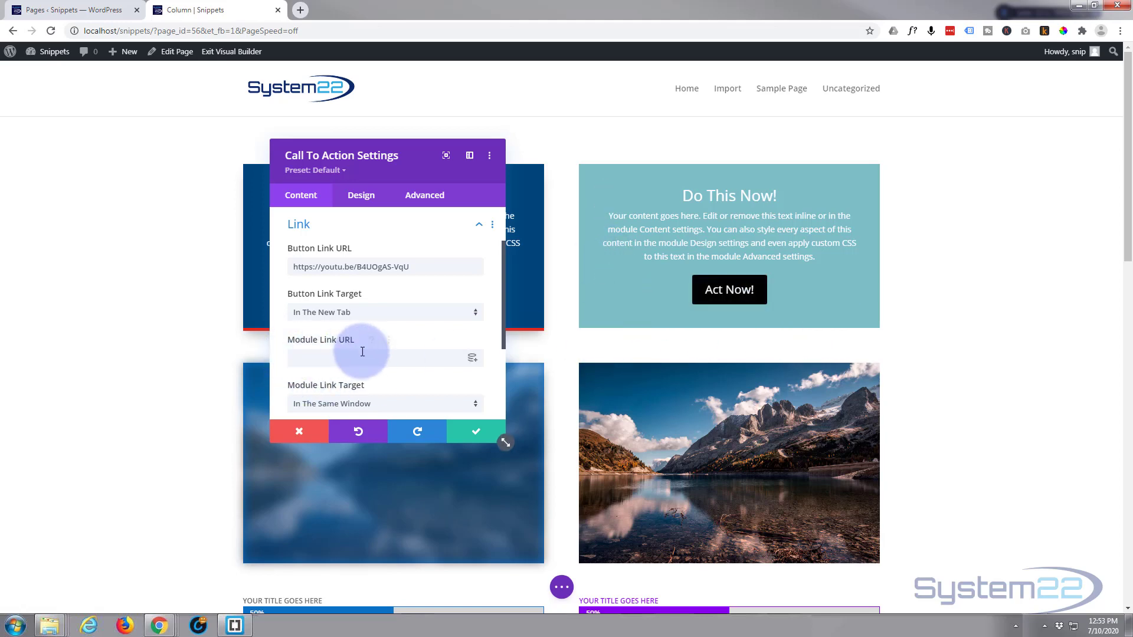
pyautogui.rightClick(685, 92)
pyautogui.click(731, 158)
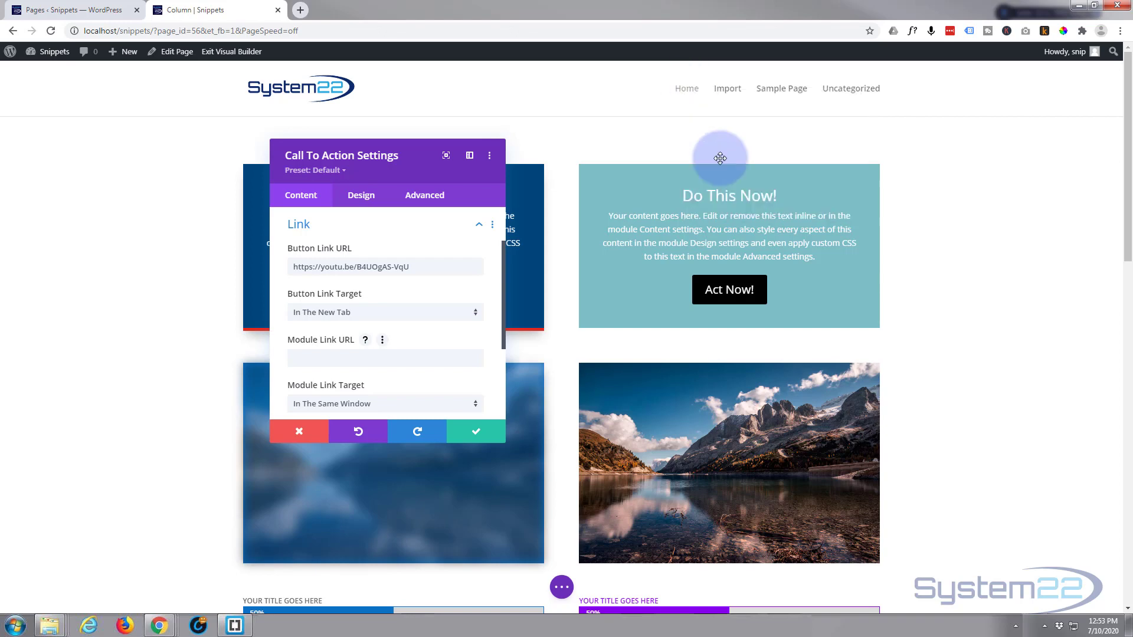
pyautogui.click(328, 359)
pyautogui.hotkey('ctrl', 'v')
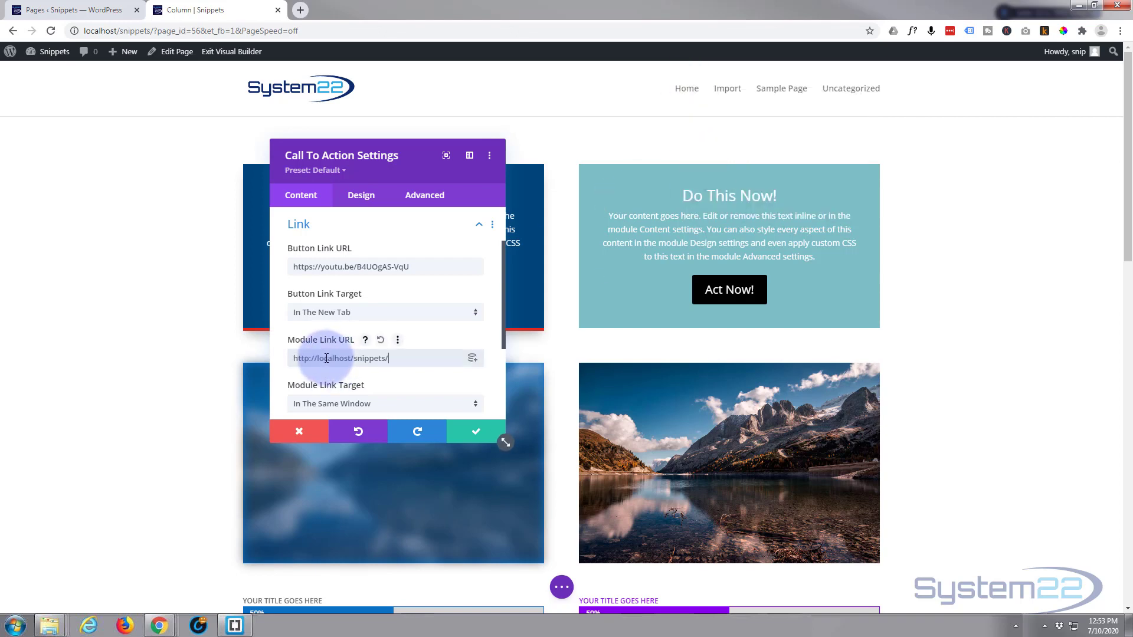
# Change the call to action's background color to the dark blue swatch from the expanded saved palette.
pyautogui.scroll(-2, 413, 369)
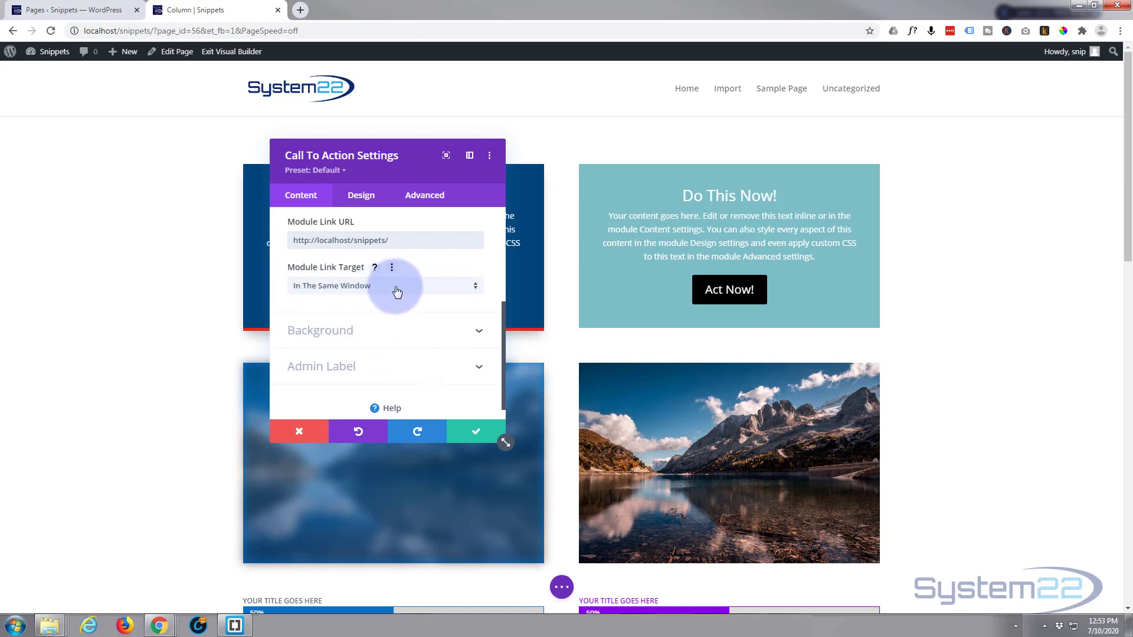
pyautogui.click(391, 332)
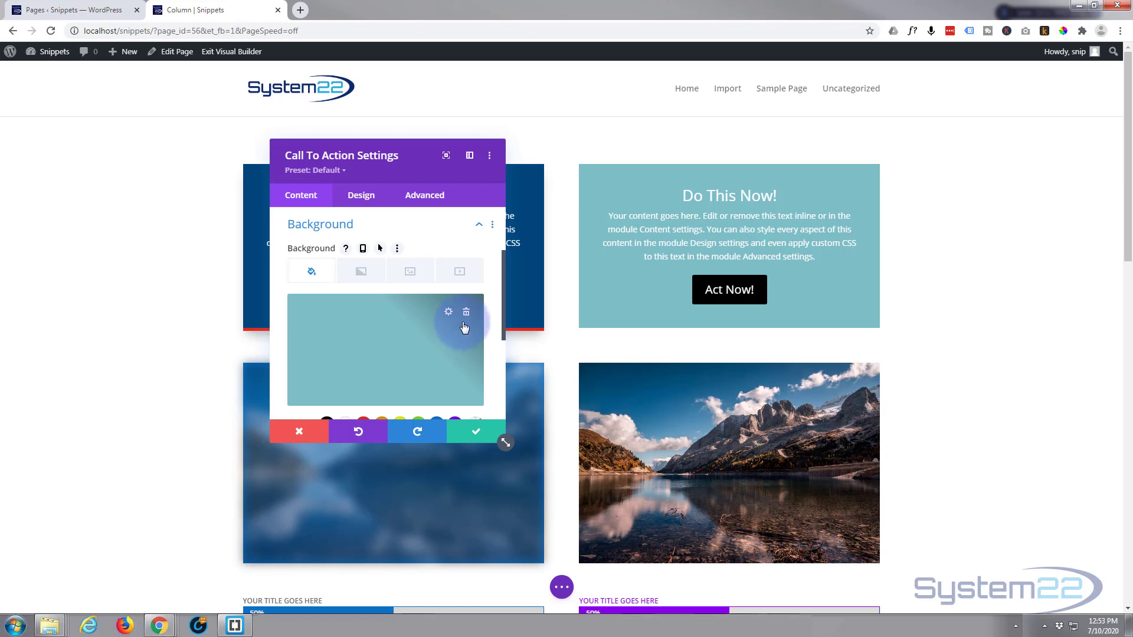
pyautogui.scroll(-1, 405, 336)
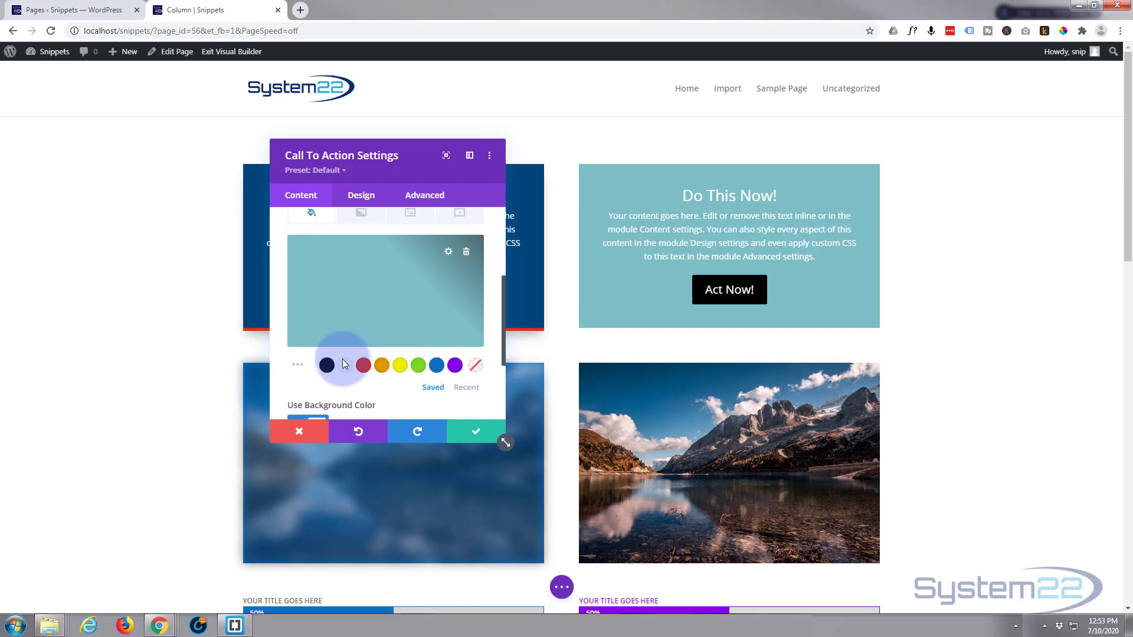
pyautogui.click(299, 367)
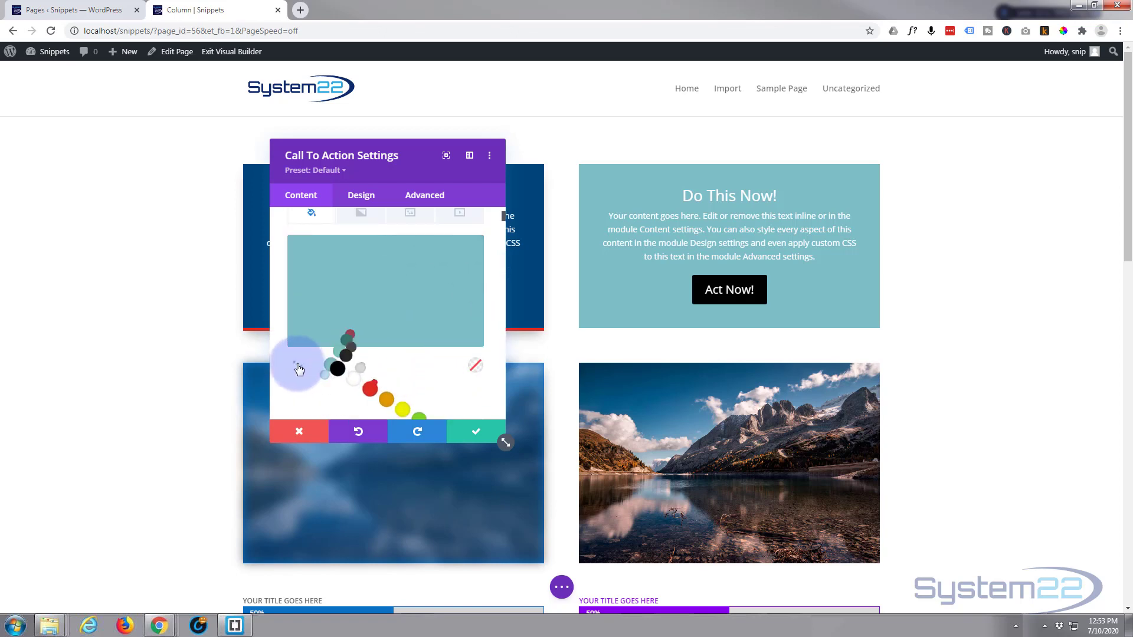
pyautogui.scroll(-2, 300, 361)
pyautogui.scroll(-1, 300, 361)
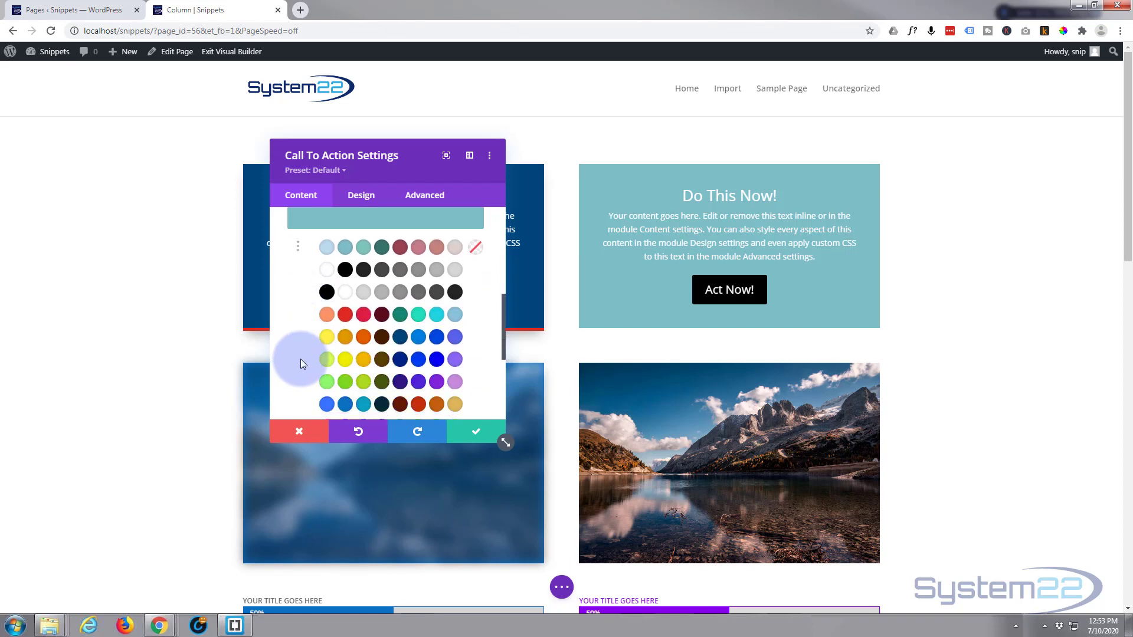
pyautogui.click(400, 339)
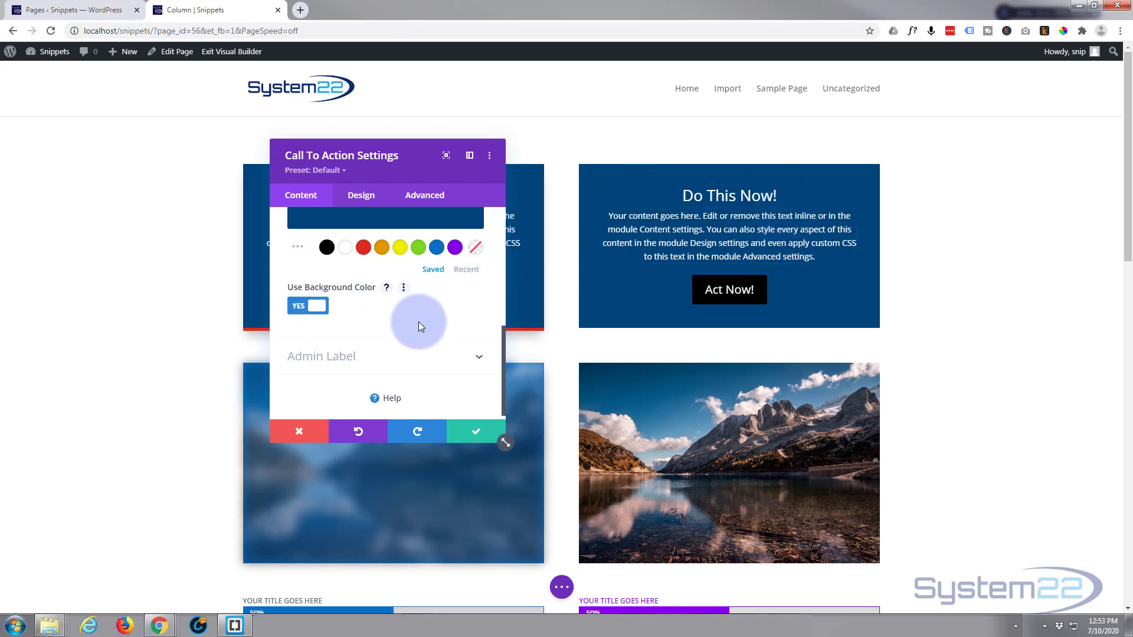
# Set the module's admin label to "My New Module" and save the call to action settings.
pyautogui.click(397, 347)
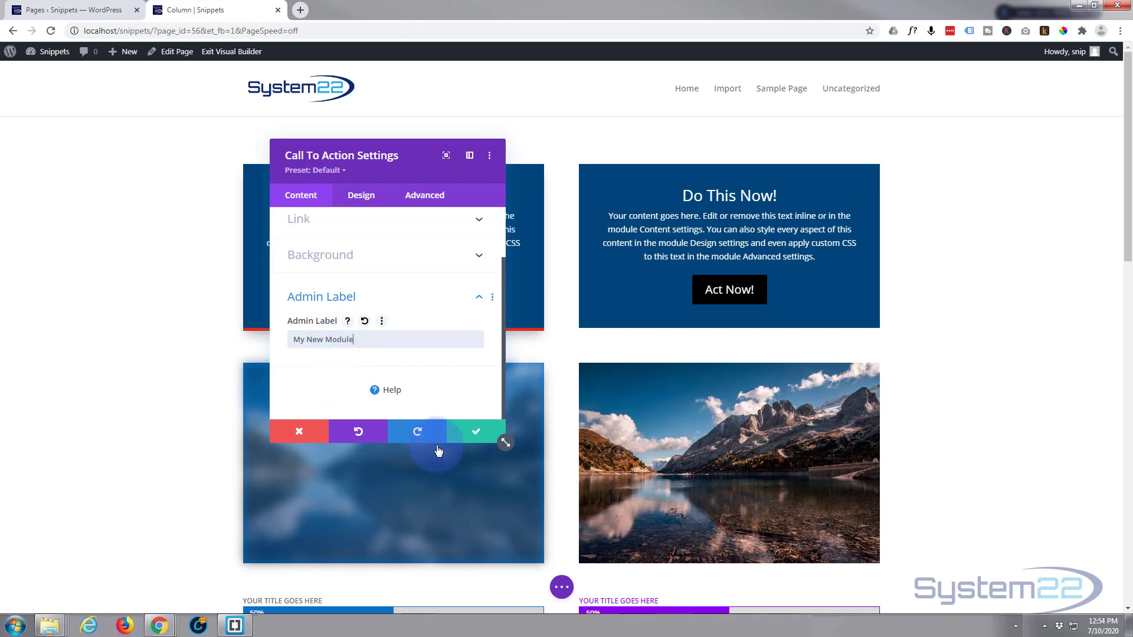
pyautogui.click(470, 433)
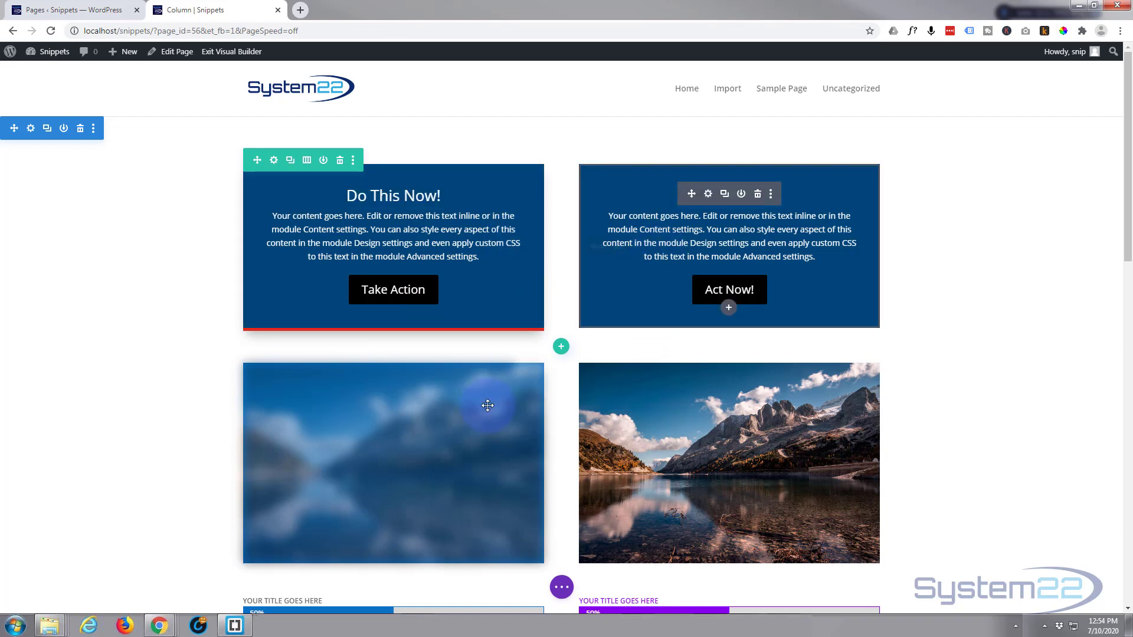
# Check the modules' admin labels in the wireframe view, and return to the desktop view.
pyautogui.click(562, 588)
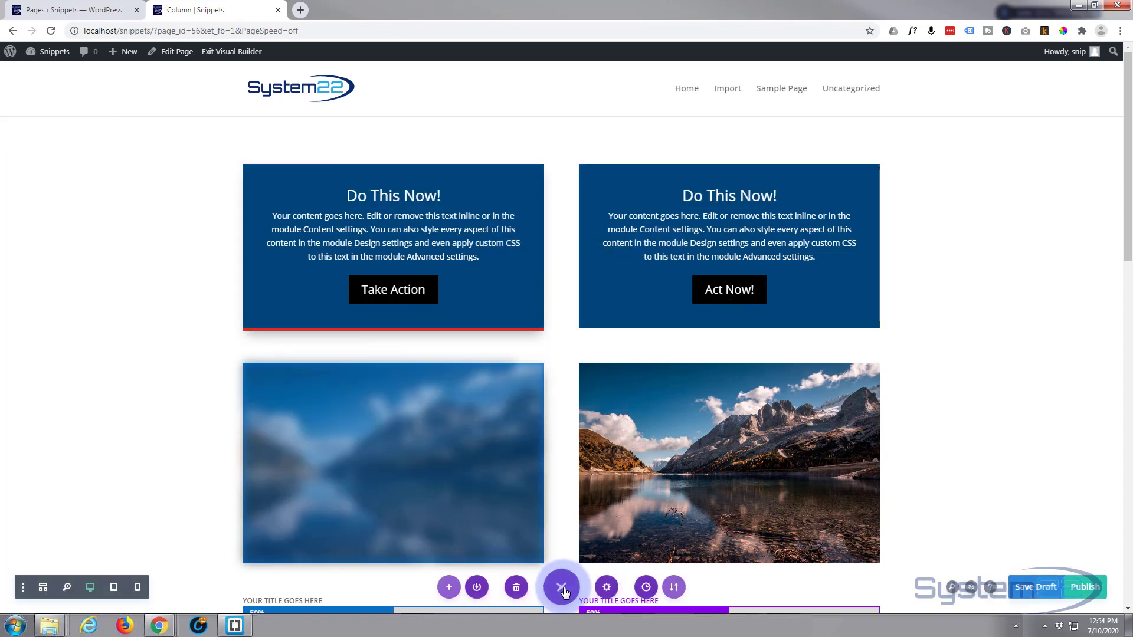
pyautogui.click(46, 588)
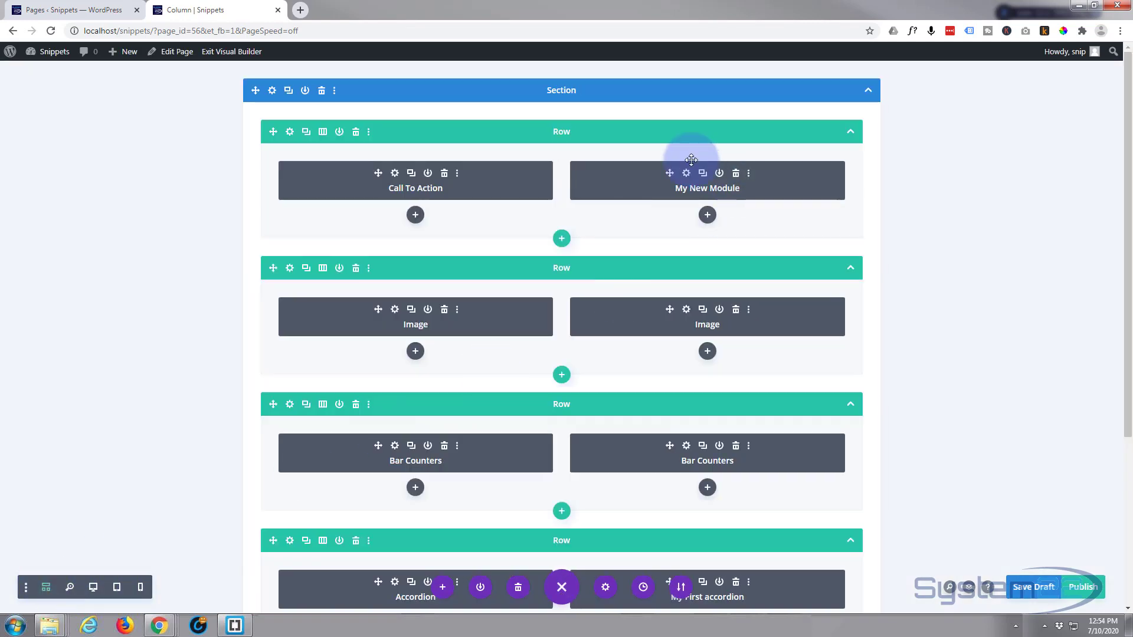
pyautogui.click(94, 588)
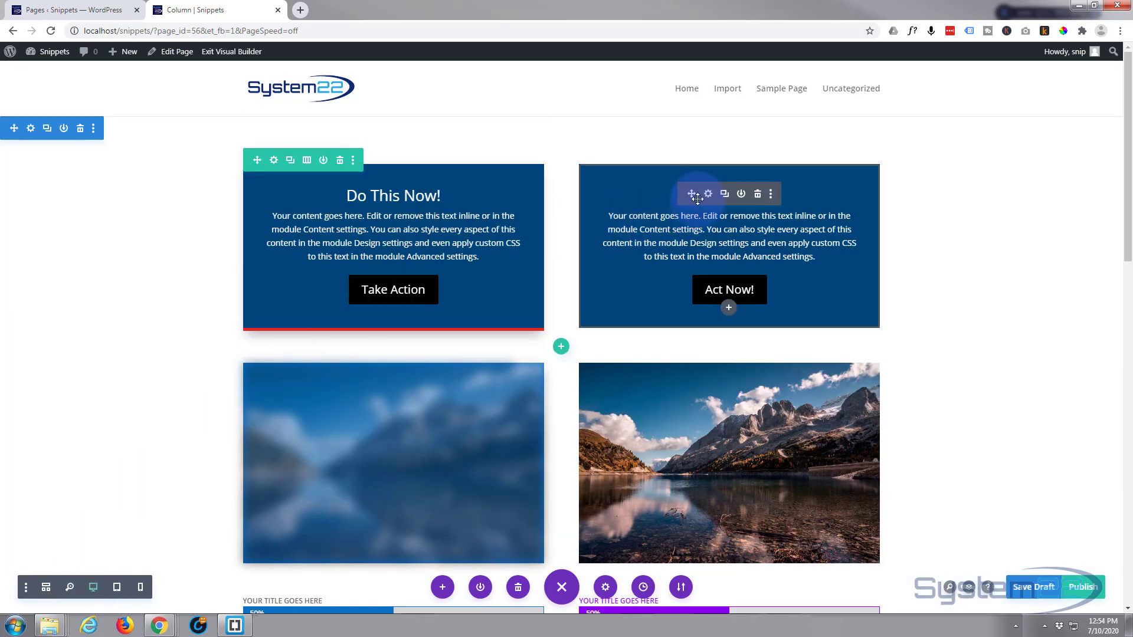
# Open the general text design settings of the call to action with the "Act Now!" button.
pyautogui.click(709, 195)
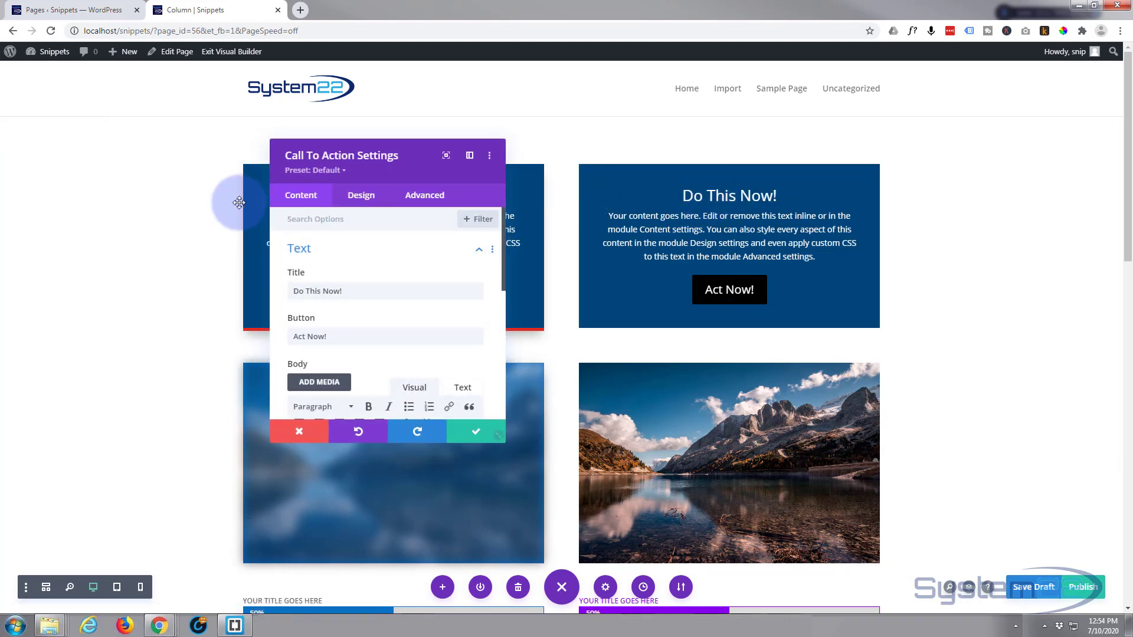
pyautogui.click(362, 195)
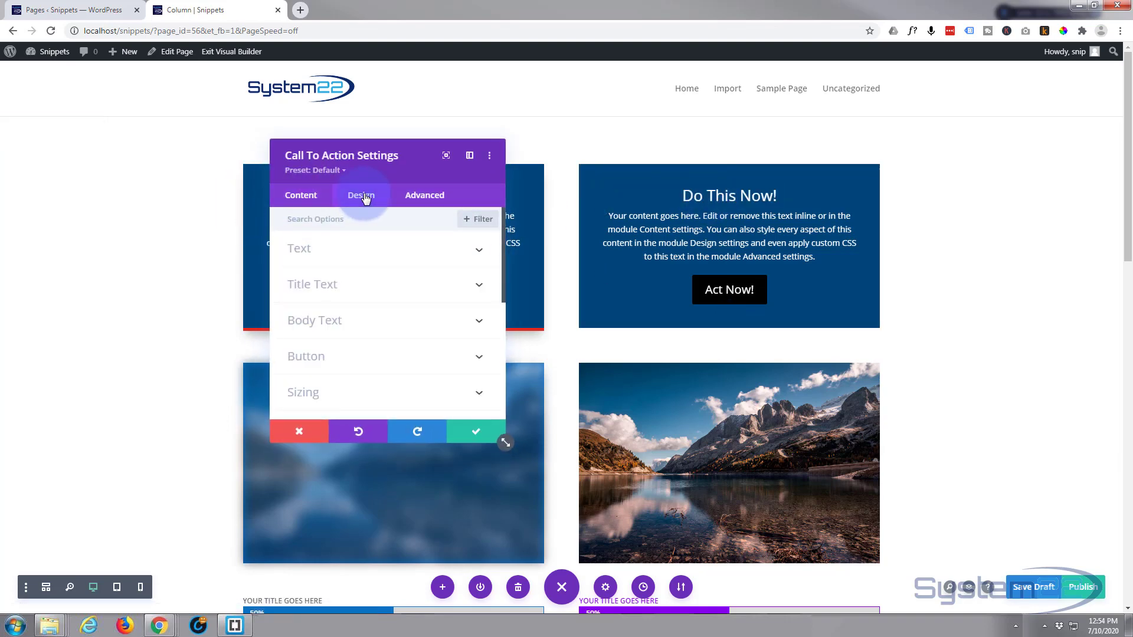
pyautogui.click(407, 250)
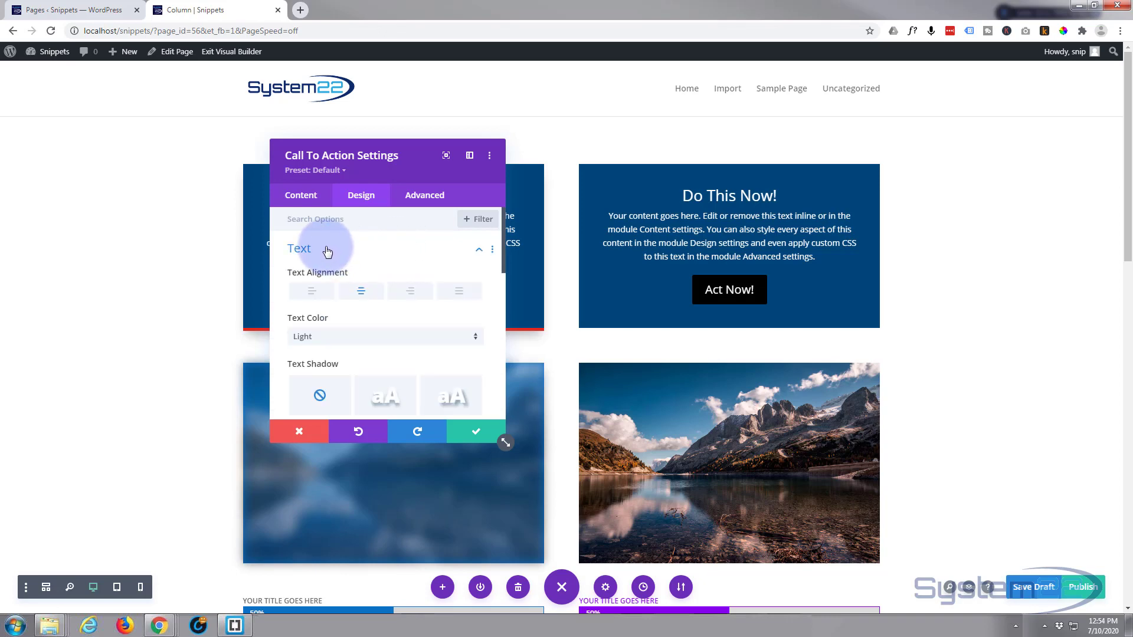
# Try left, right and justified text alignment on the call to action, and restore centered alignment.
pyautogui.click(311, 292)
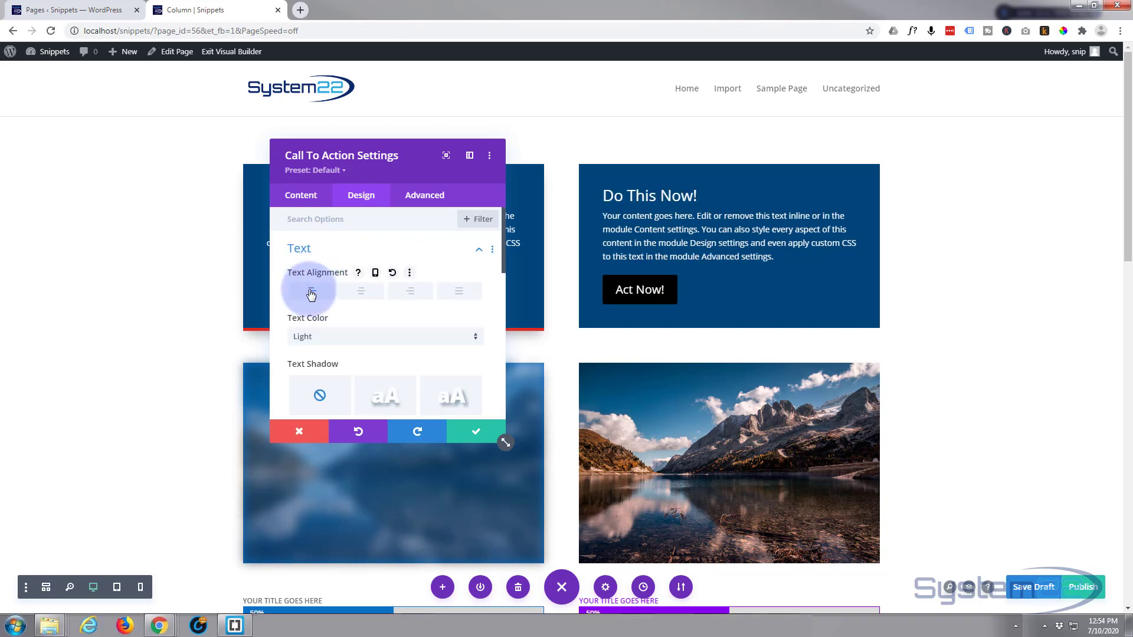
pyautogui.click(410, 292)
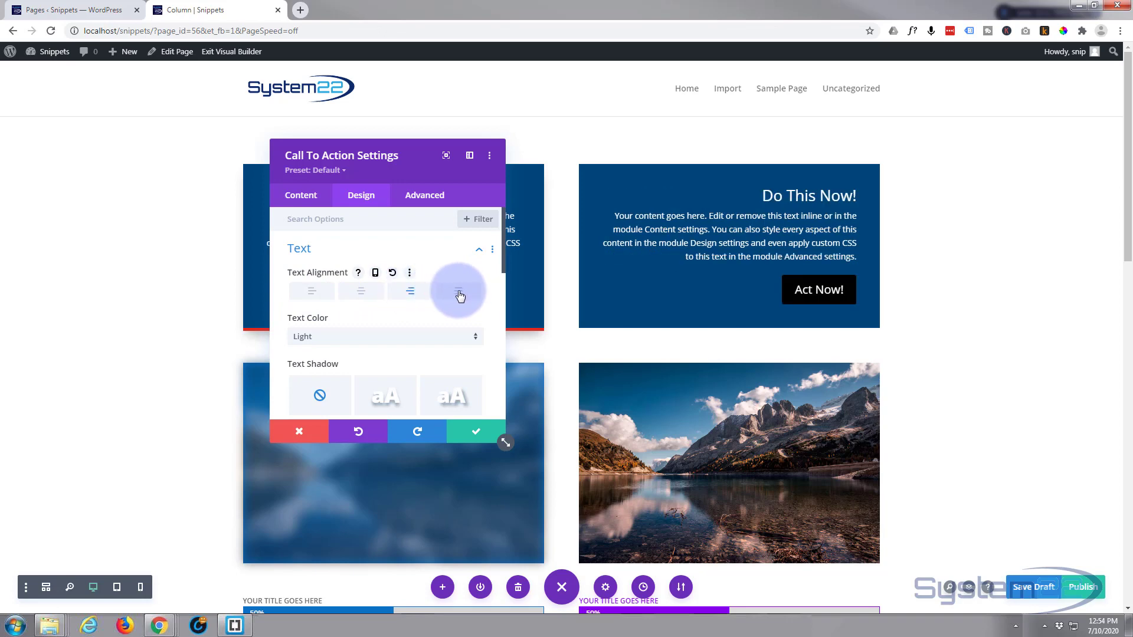
pyautogui.click(460, 292)
pyautogui.click(363, 291)
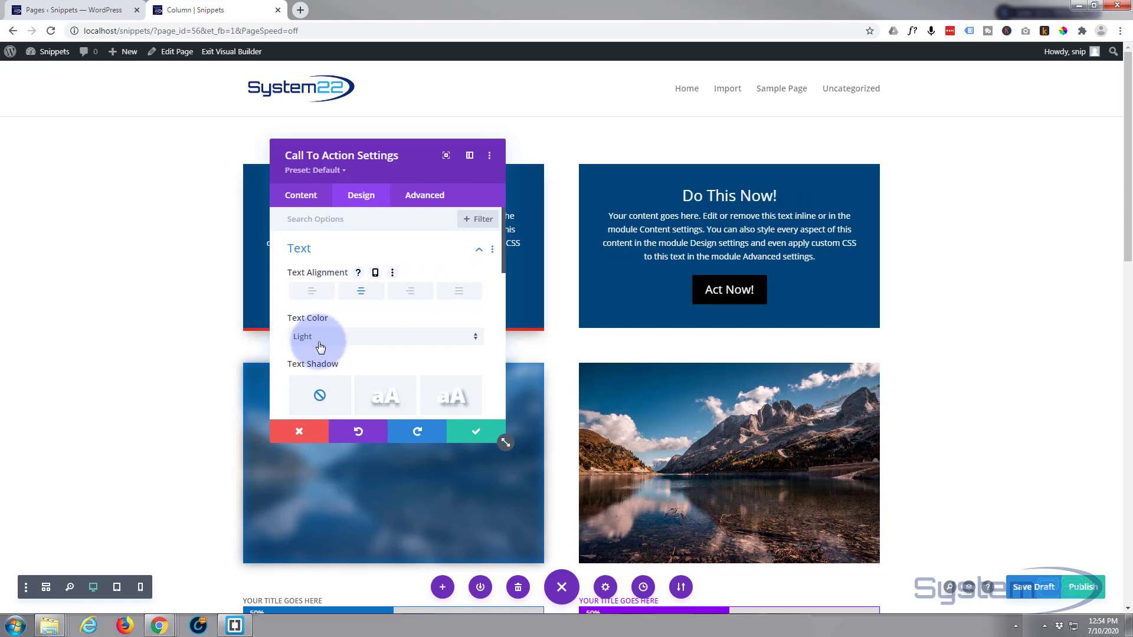
# Try the Dark text color on the call to action, and set it back to Light.
pyautogui.click(347, 340)
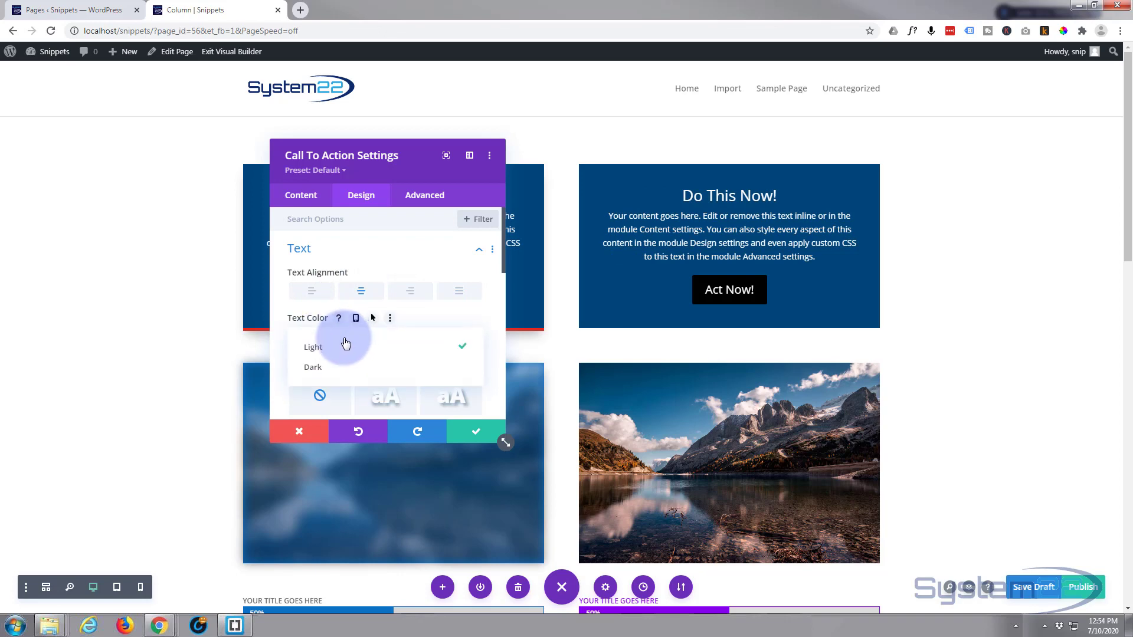
pyautogui.click(316, 369)
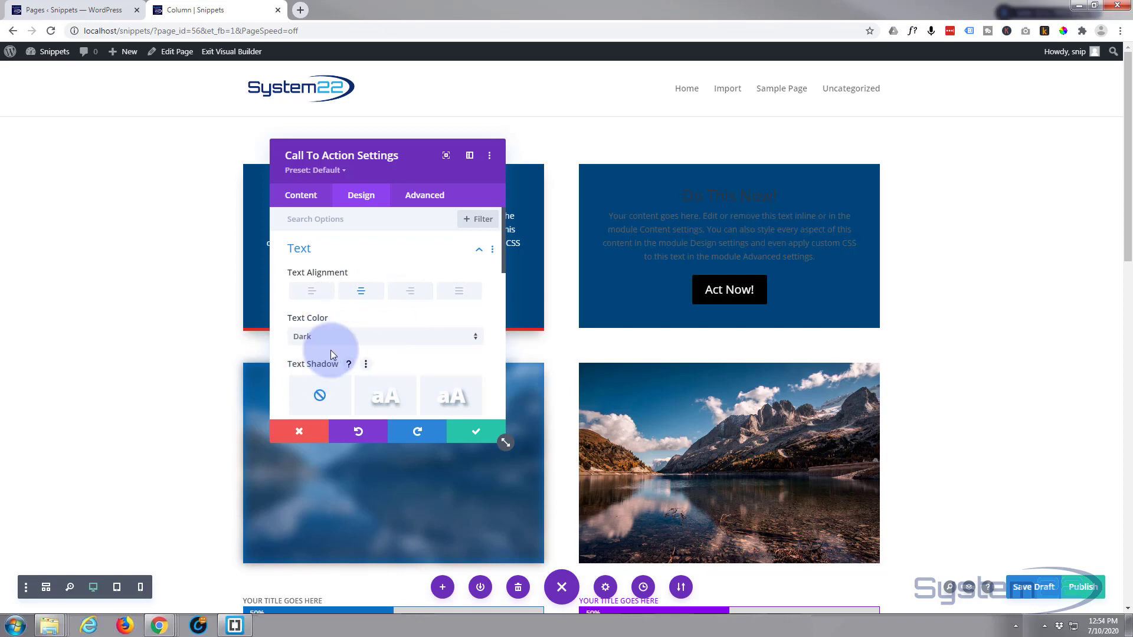
pyautogui.click(352, 338)
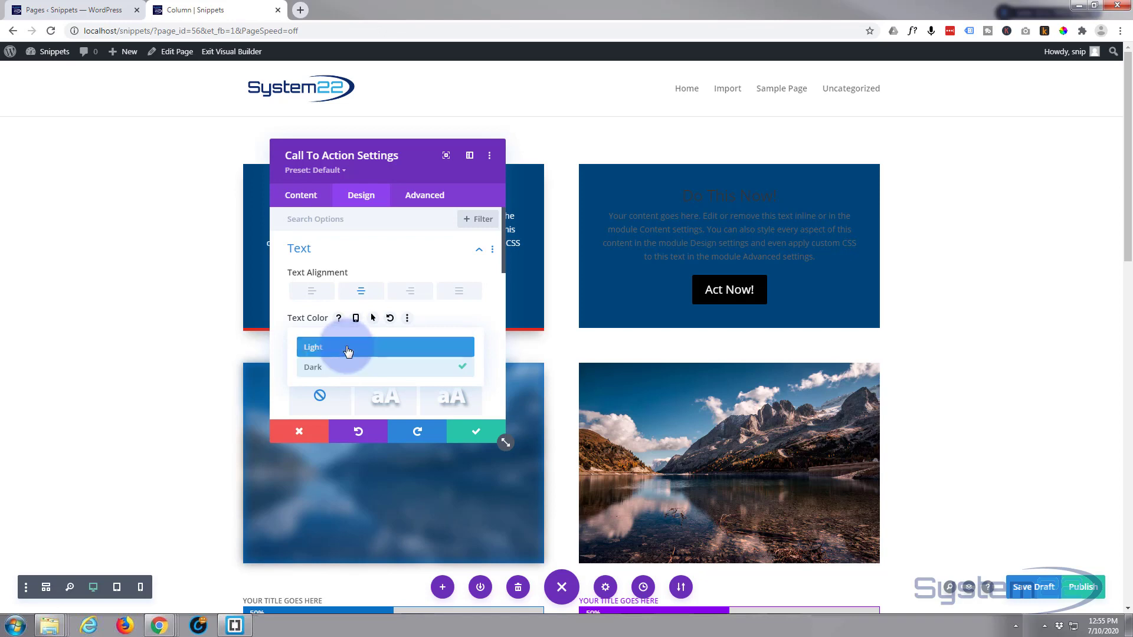
pyautogui.click(346, 348)
# Try a text shadow preset on the call to action text, and set the shadow back to none.
pyautogui.scroll(-2, 367, 321)
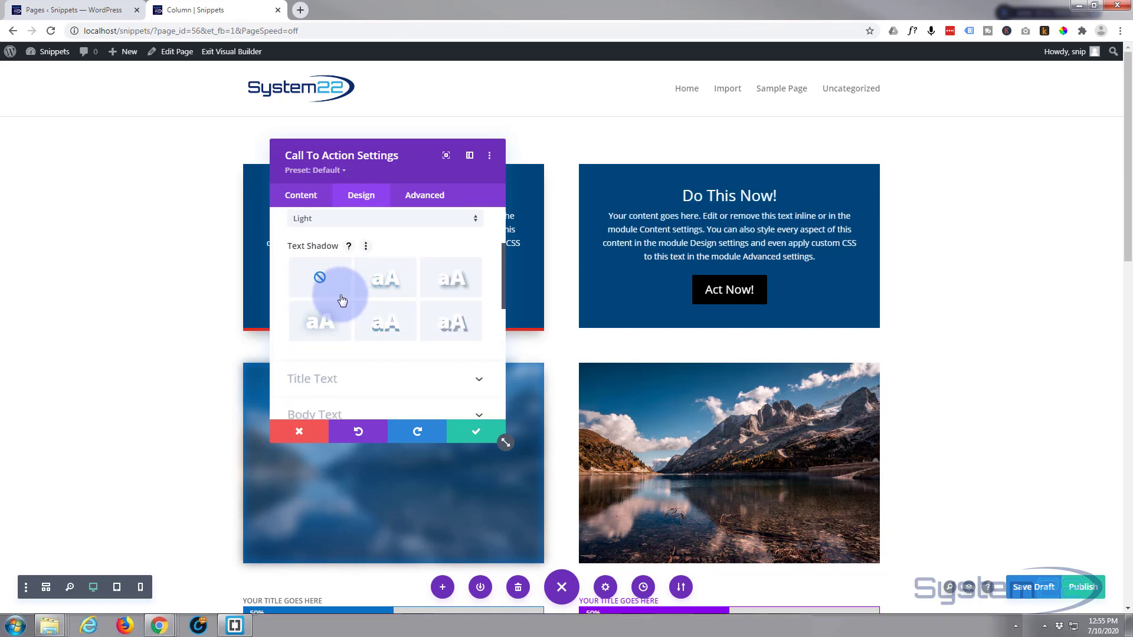
pyautogui.click(390, 288)
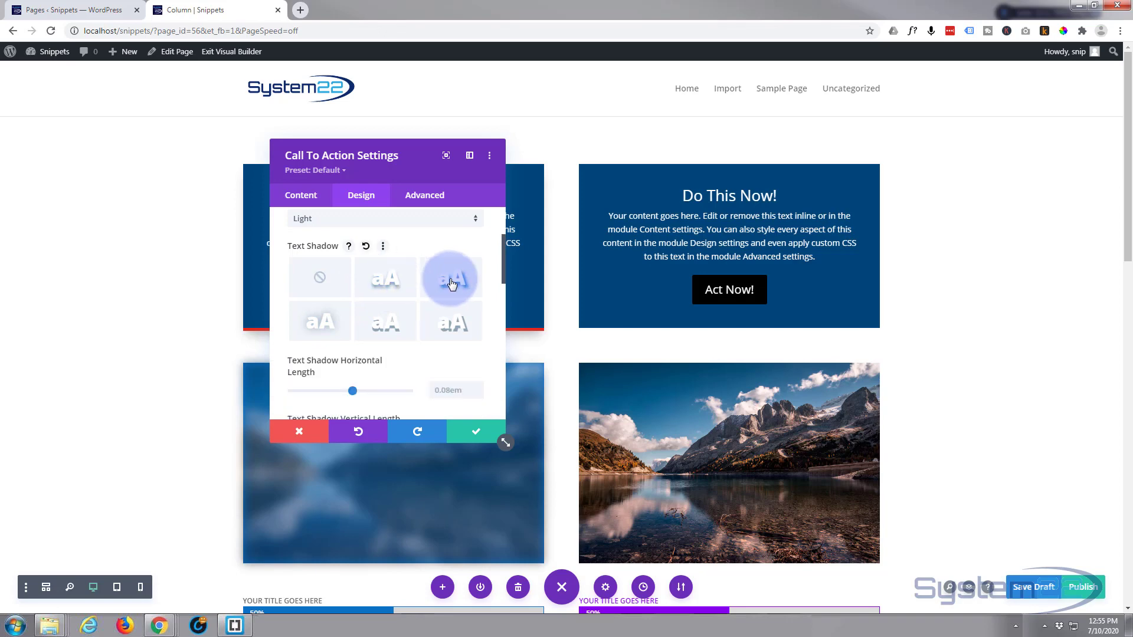
pyautogui.click(320, 279)
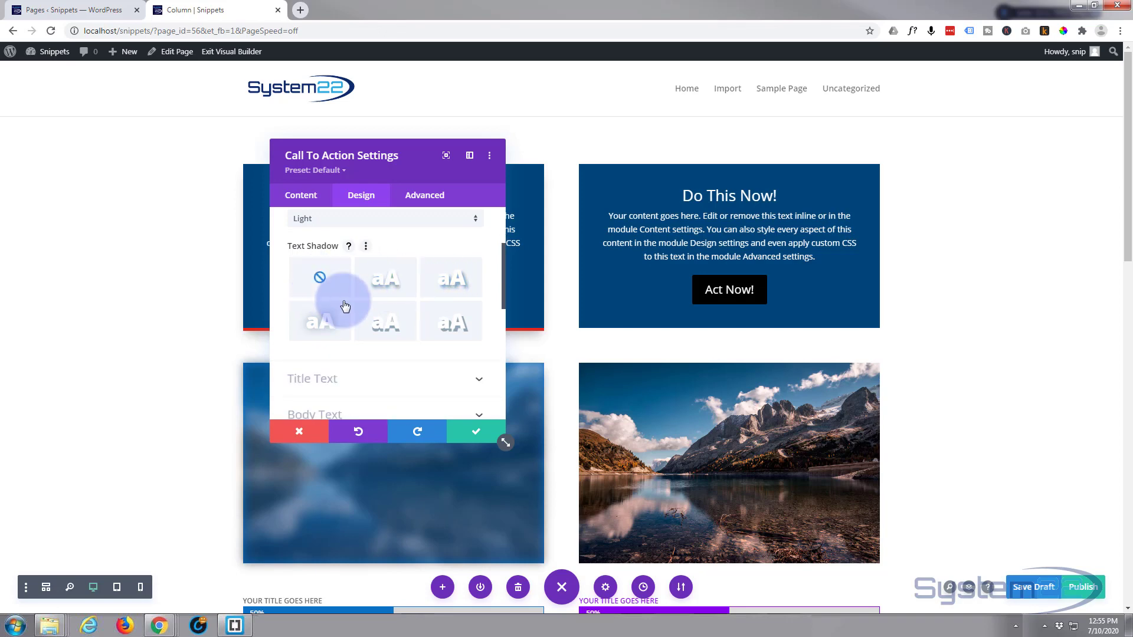
# Set the call to action's title font to Aclonica in the title text design options.
pyautogui.scroll(-2, 366, 318)
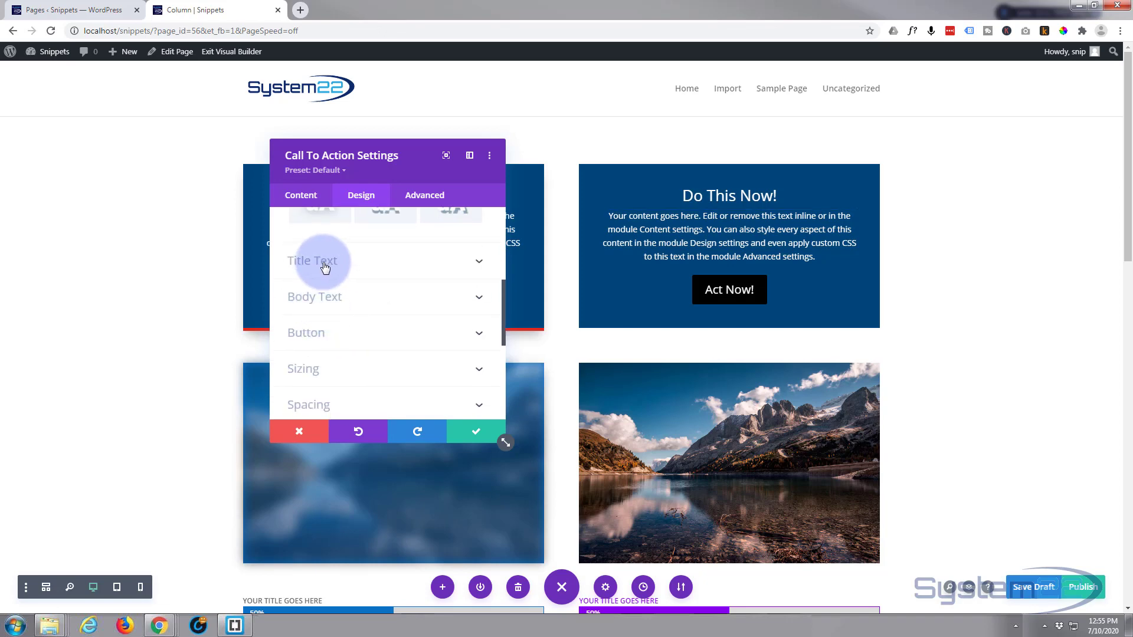
pyautogui.click(397, 264)
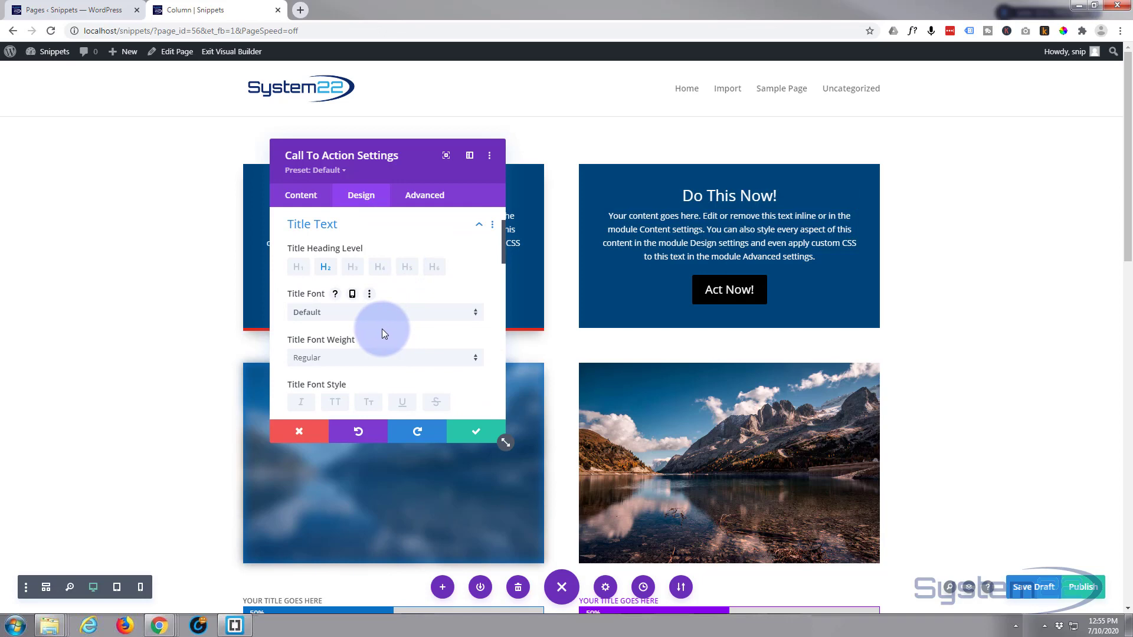
pyautogui.scroll(-1, 382, 333)
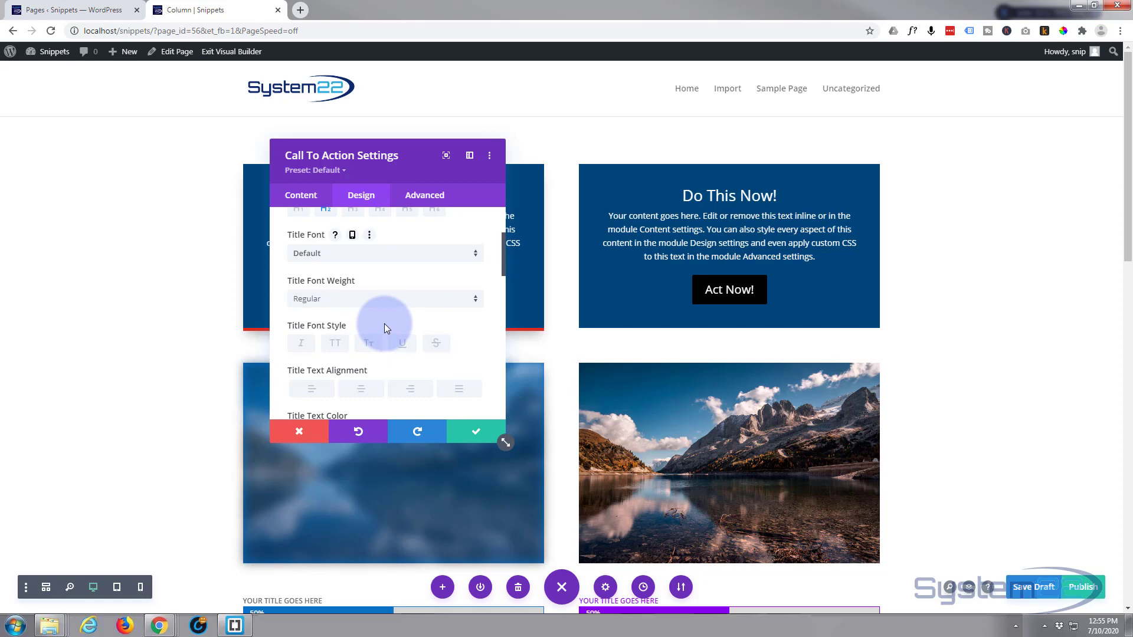
pyautogui.click(374, 254)
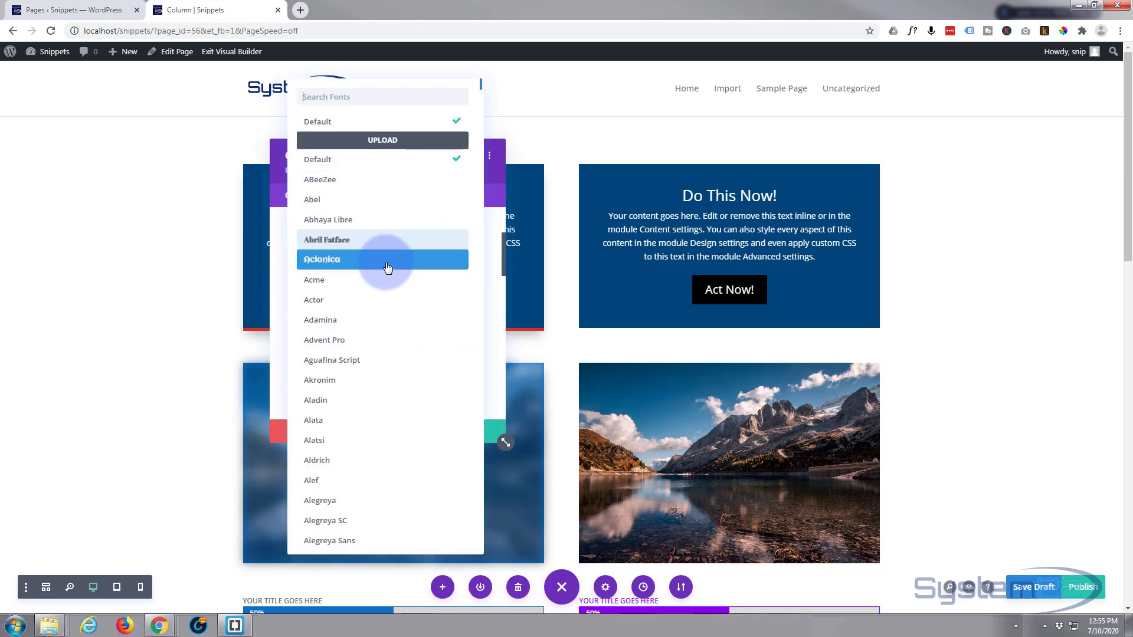
pyautogui.click(384, 260)
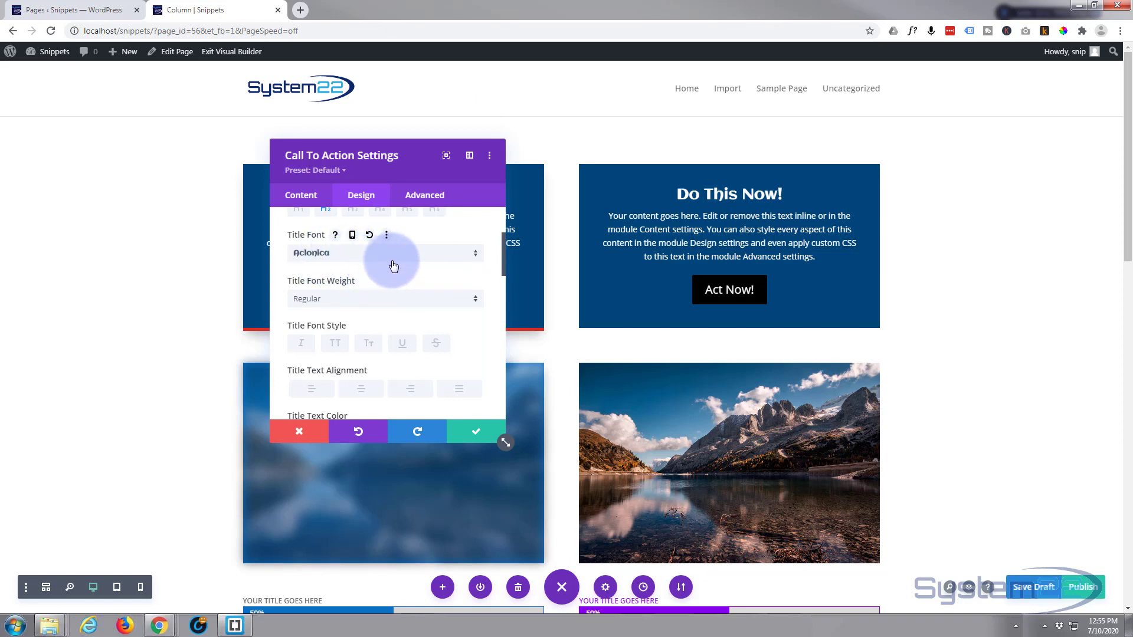
# Try the Bold title font weight, and set it back to Regular.
pyautogui.click(365, 301)
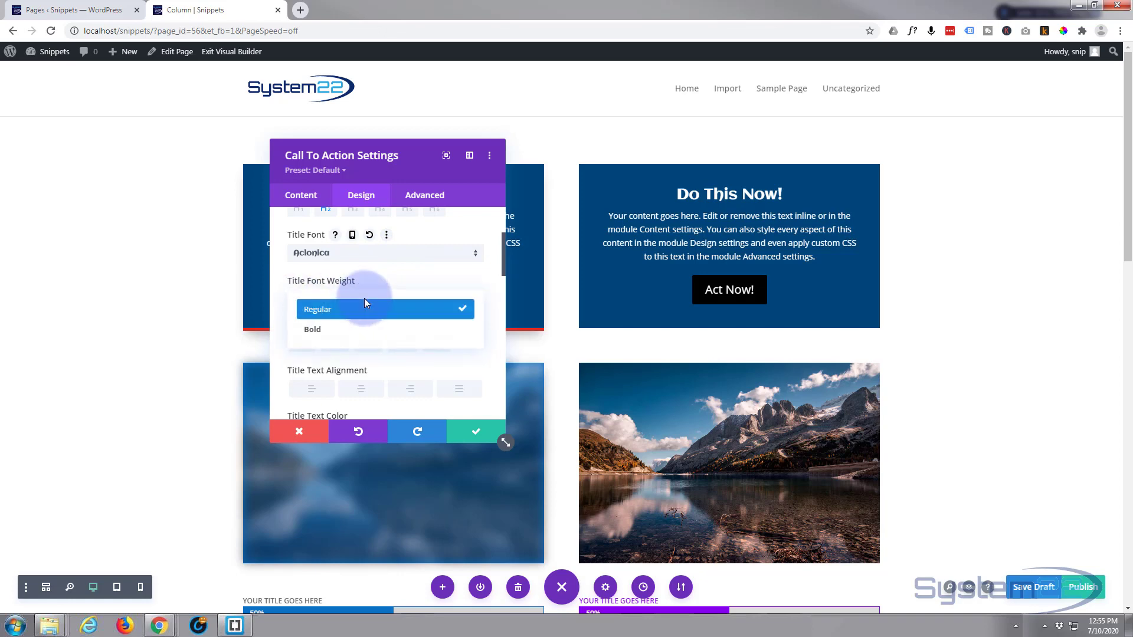
pyautogui.click(357, 330)
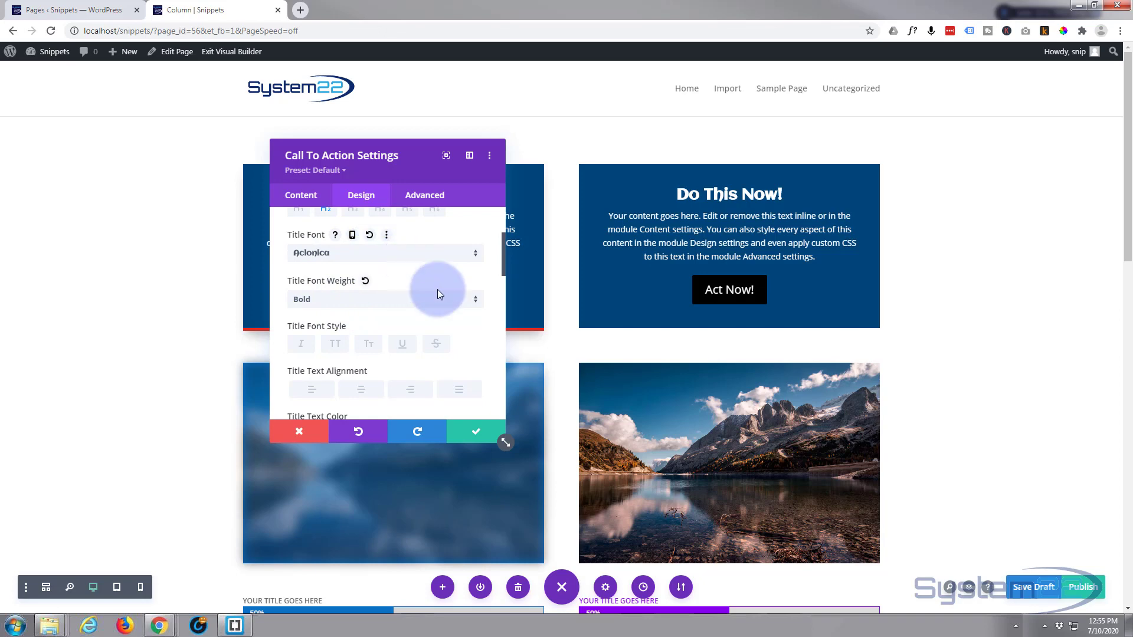
pyautogui.click(360, 300)
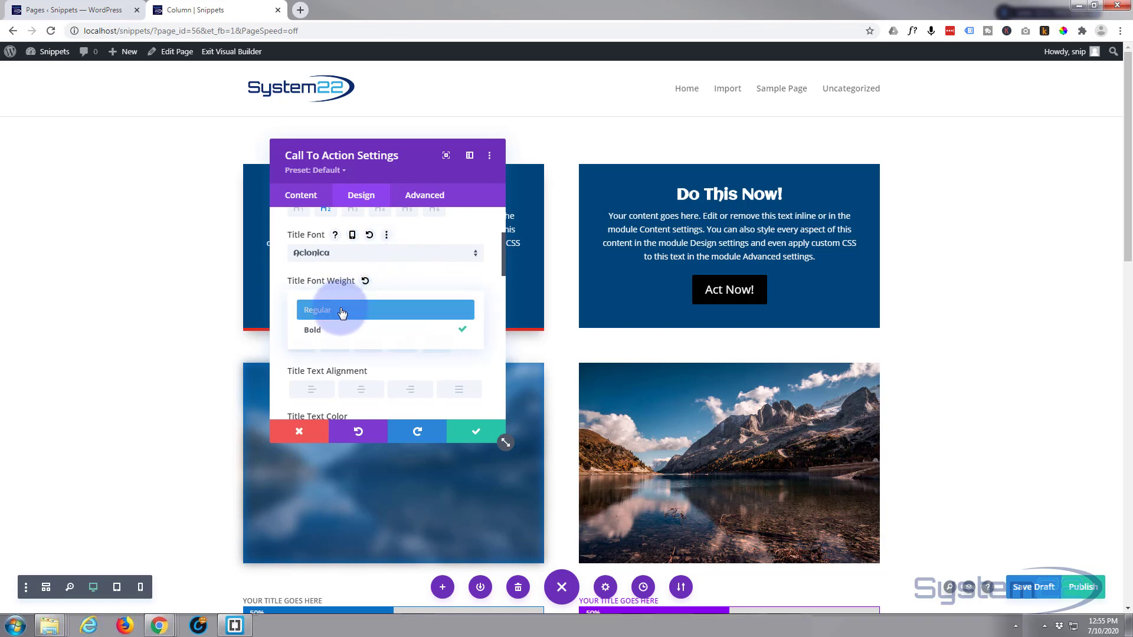
pyautogui.click(341, 310)
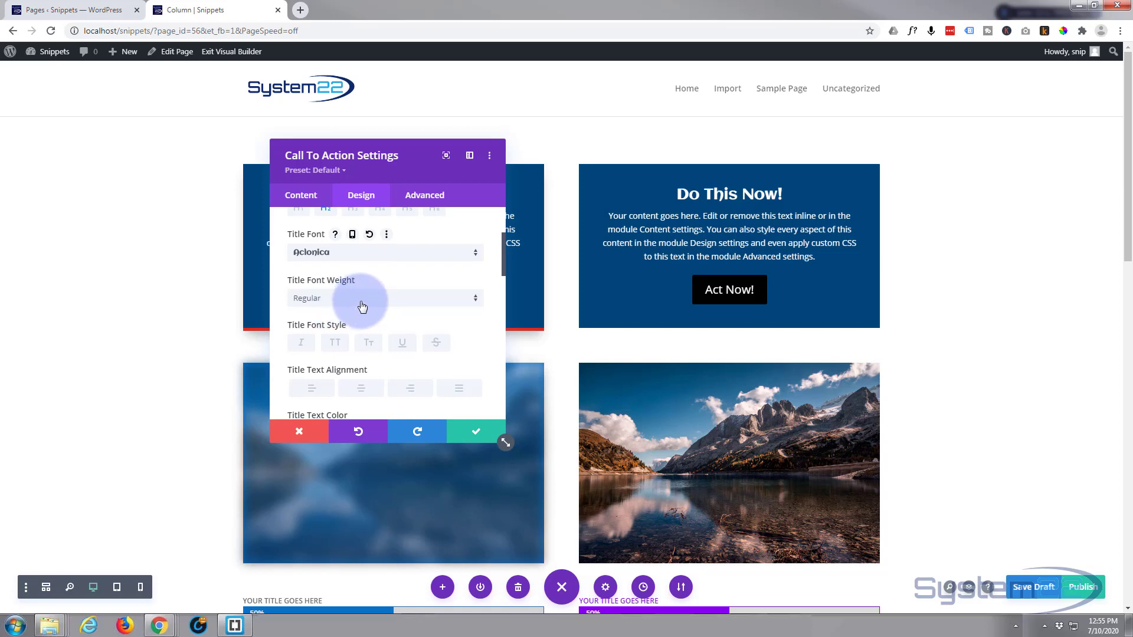
# Try the uppercase, italic, small caps, underline and strikethrough title font styles, and clear them all.
pyautogui.scroll(-1, 362, 306)
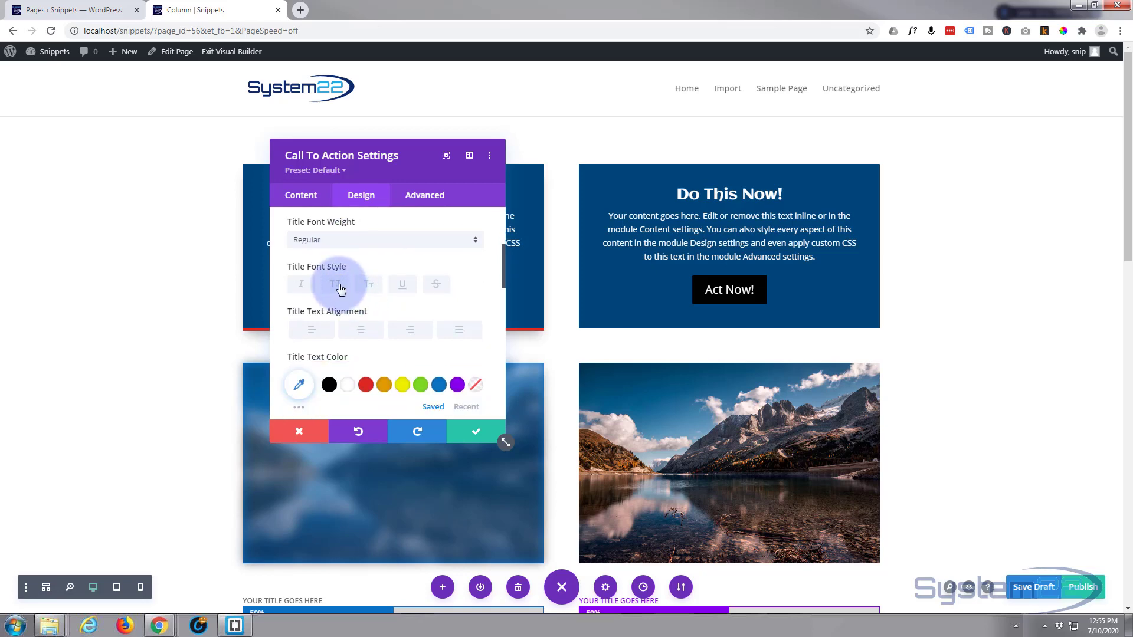
pyautogui.click(337, 286)
pyautogui.click(302, 287)
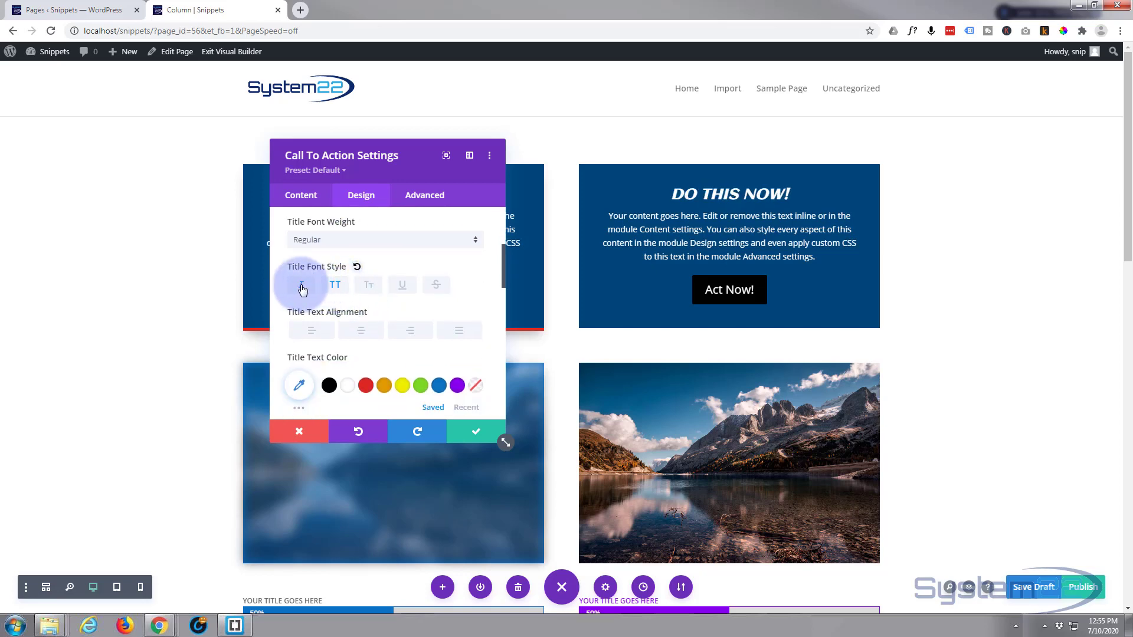
pyautogui.click(370, 286)
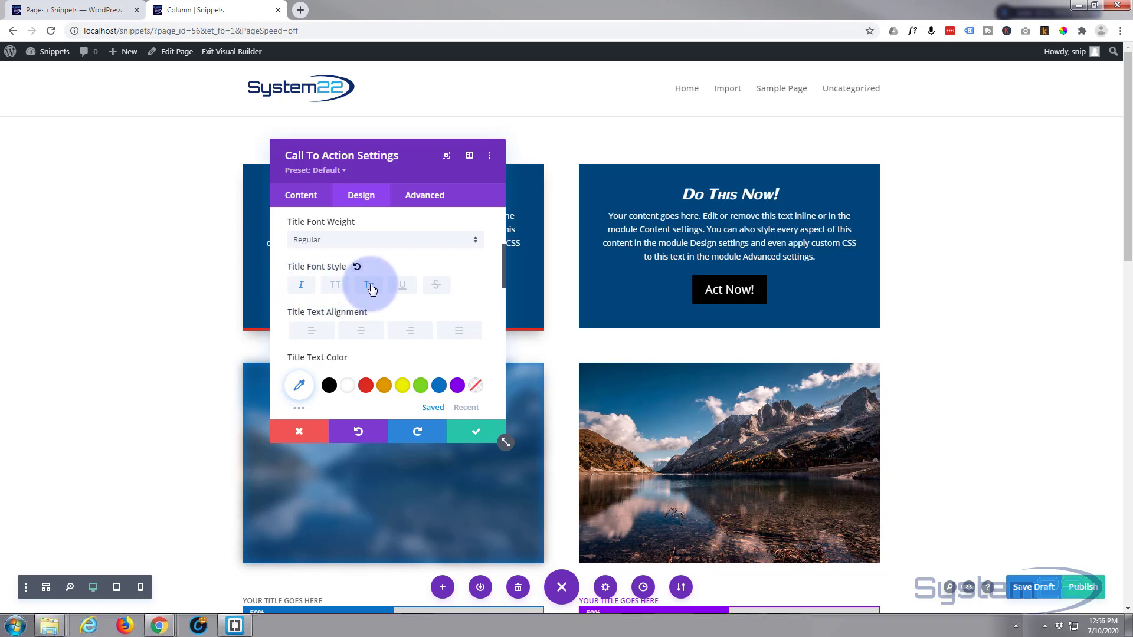
pyautogui.click(399, 288)
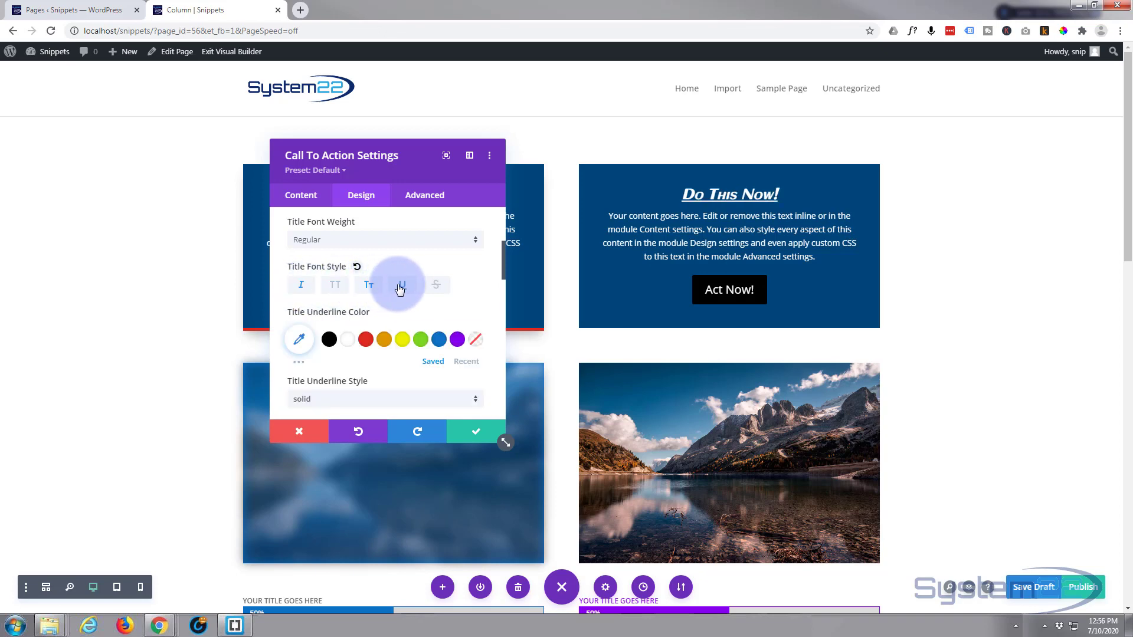
pyautogui.click(436, 286)
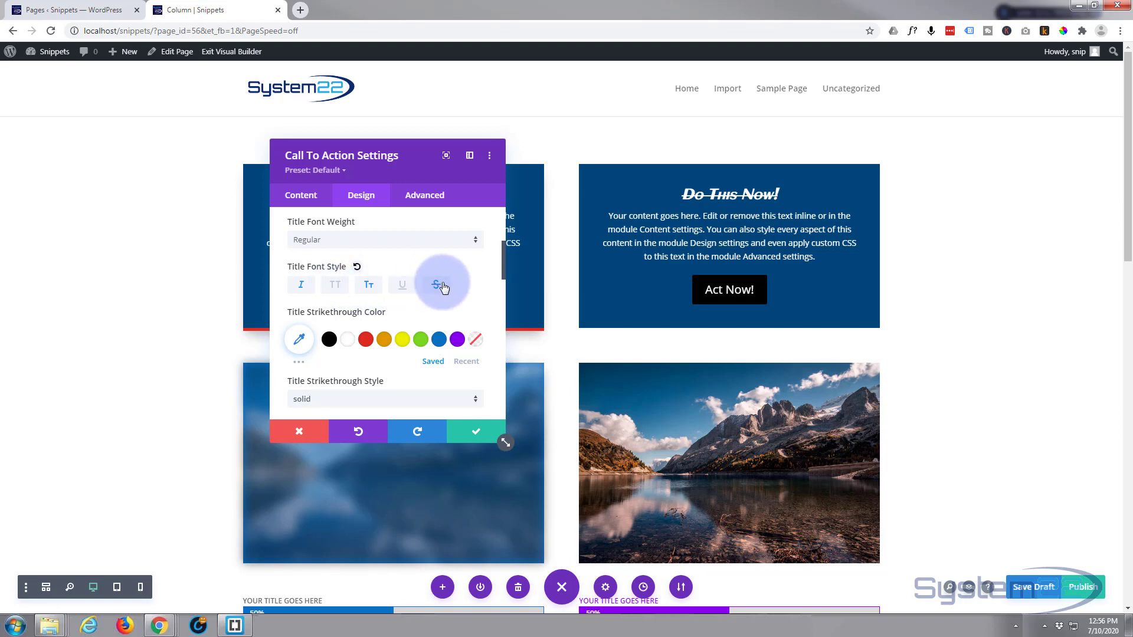
pyautogui.click(369, 288)
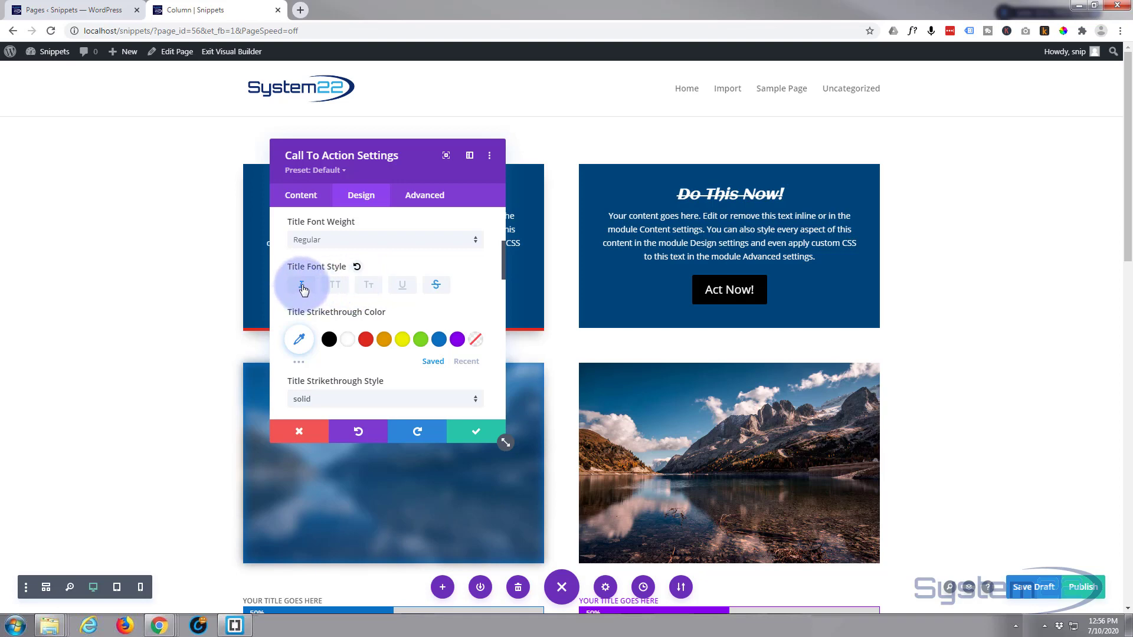
pyautogui.click(302, 288)
pyautogui.click(446, 286)
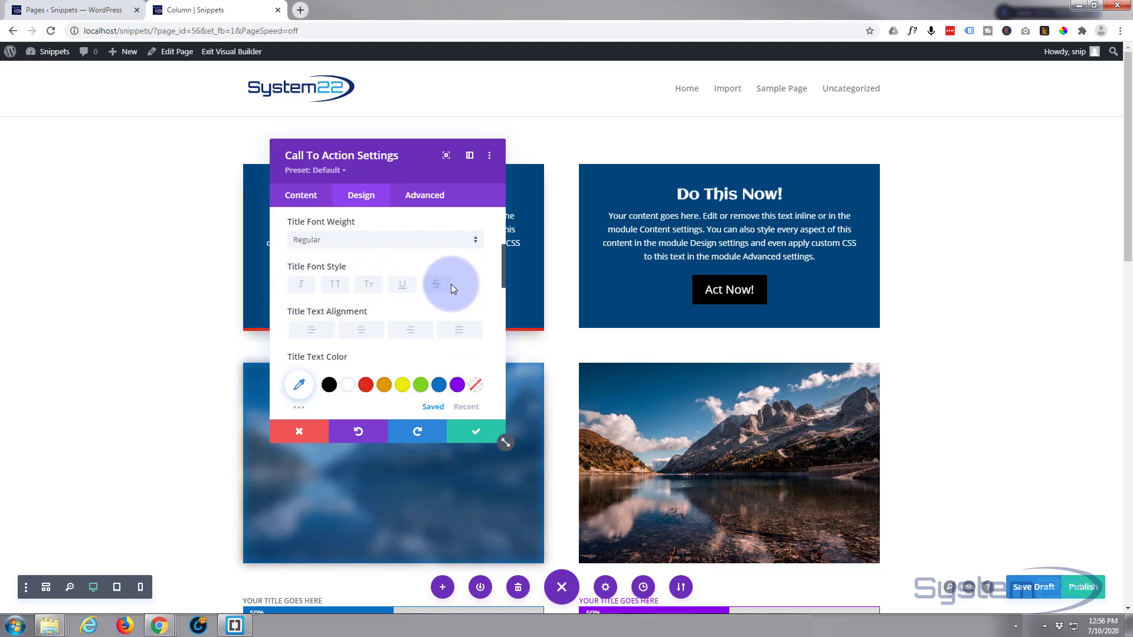
# Set the title text color to the red swatch #e02b20 and the title text size to 32px.
pyautogui.scroll(-2, 451, 284)
pyautogui.click(402, 267)
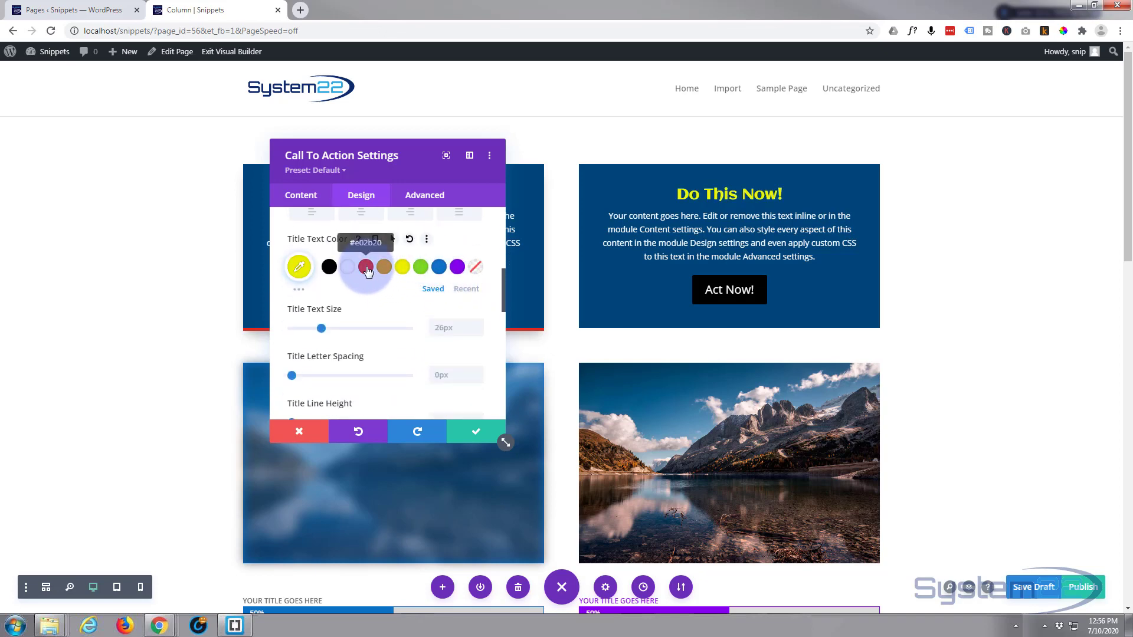
pyautogui.click(367, 269)
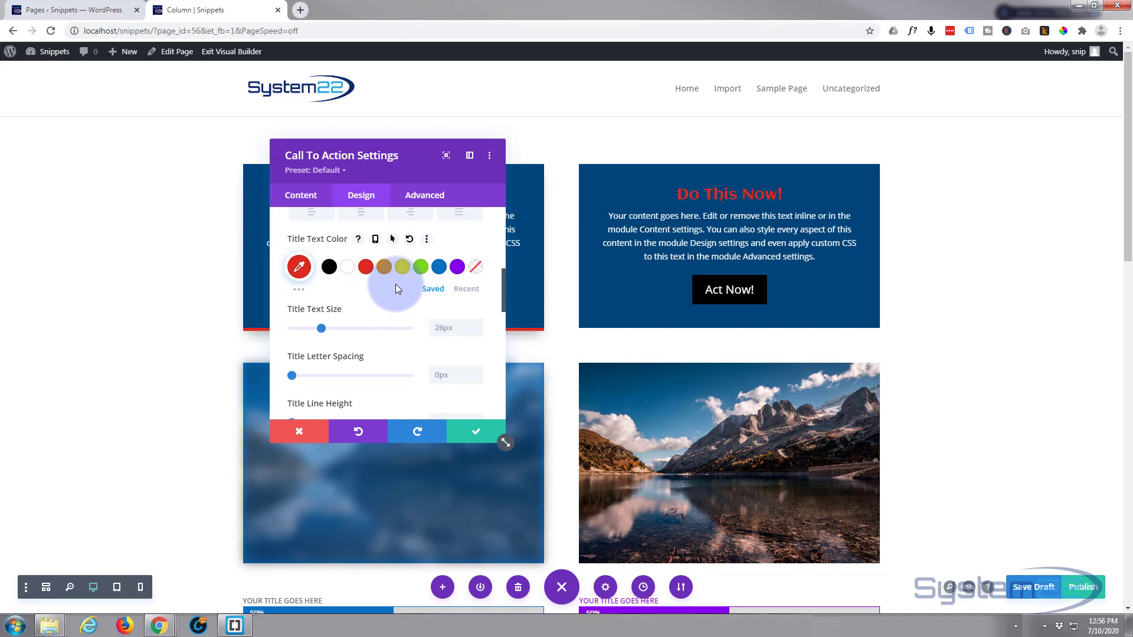
pyautogui.scroll(-1, 395, 284)
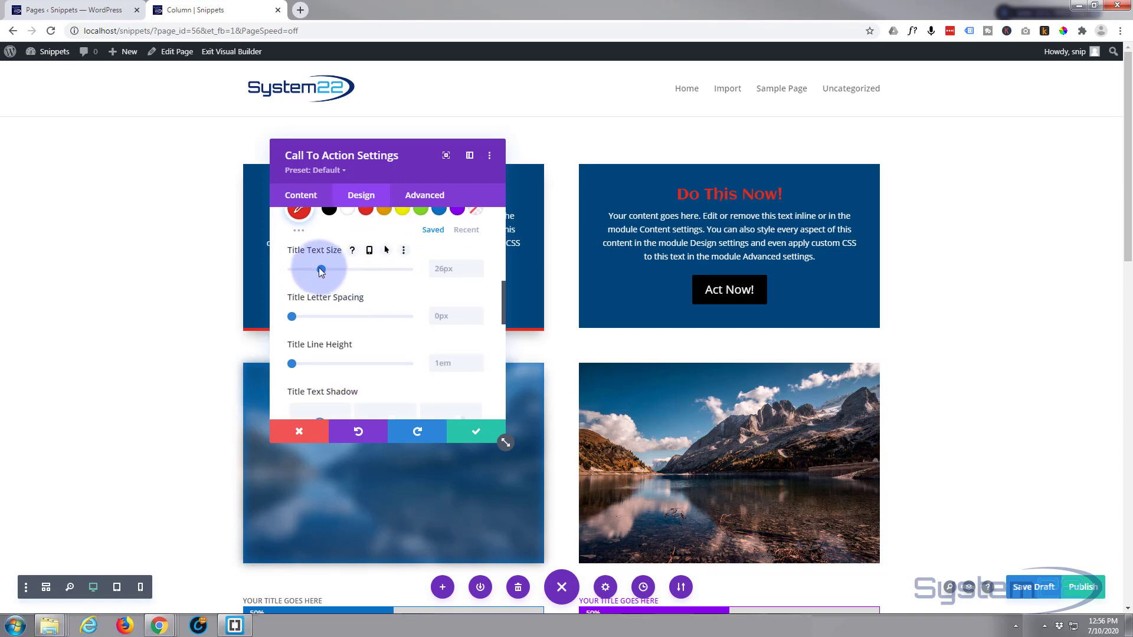
pyautogui.moveTo(320, 269); pyautogui.dragTo(328, 269)
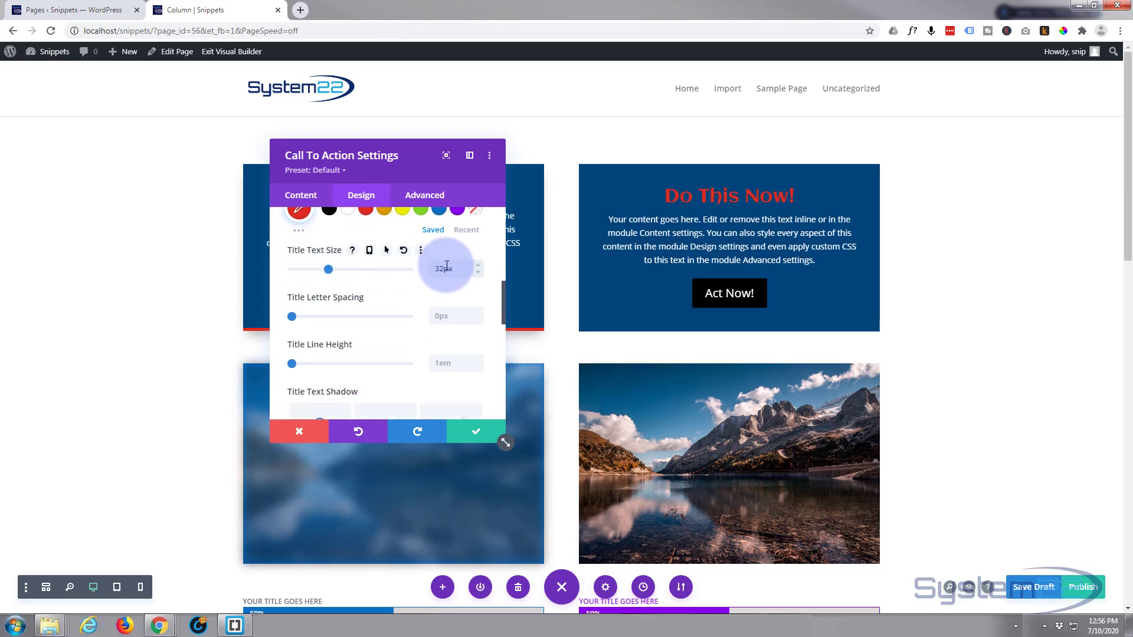
# Try a slightly larger title text size, and set it back to 32px.
pyautogui.click(481, 263)
pyautogui.click(480, 264)
pyautogui.click(478, 273)
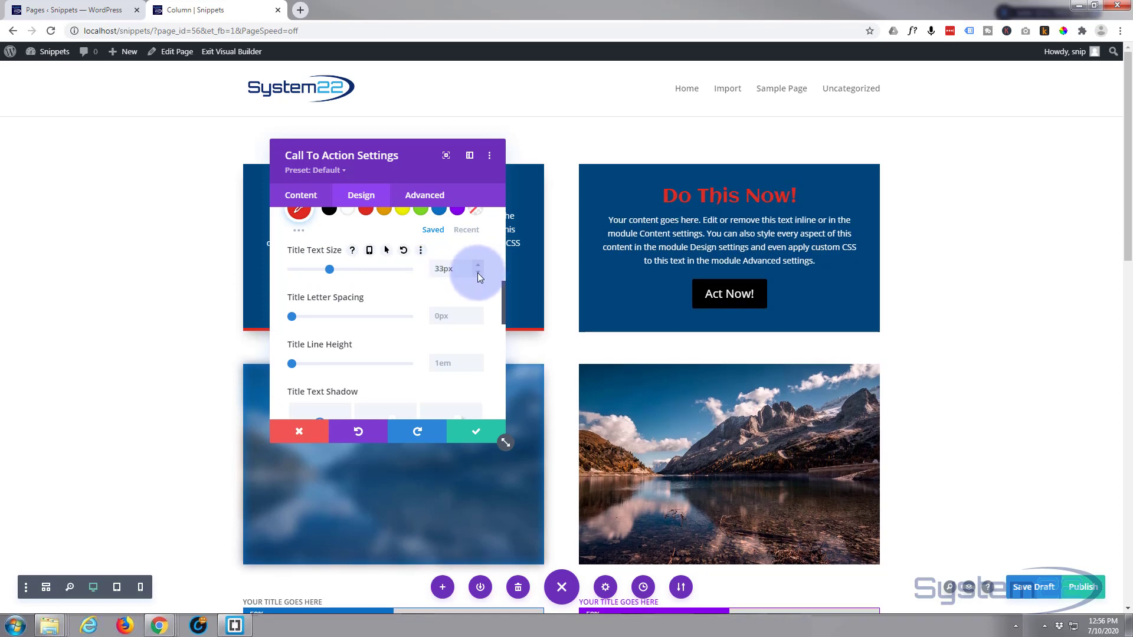
pyautogui.click(478, 272)
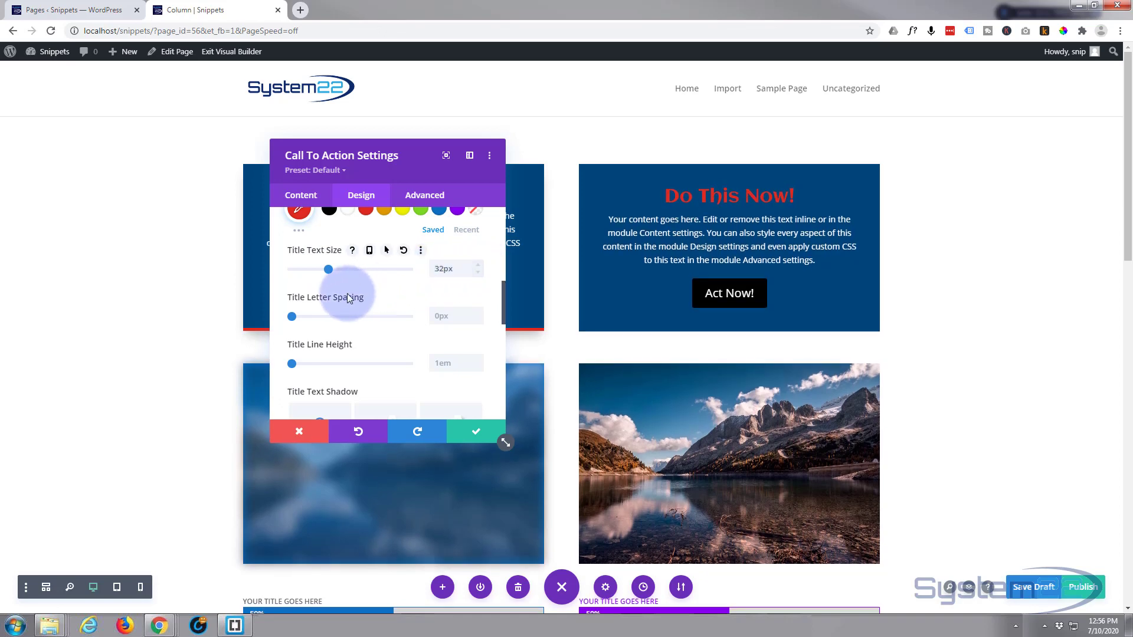
# Set the title letter spacing to 6px and the title line height to 1.1em.
pyautogui.moveTo(292, 314); pyautogui.dragTo(298, 313)
pyautogui.scroll(-2, 299, 313)
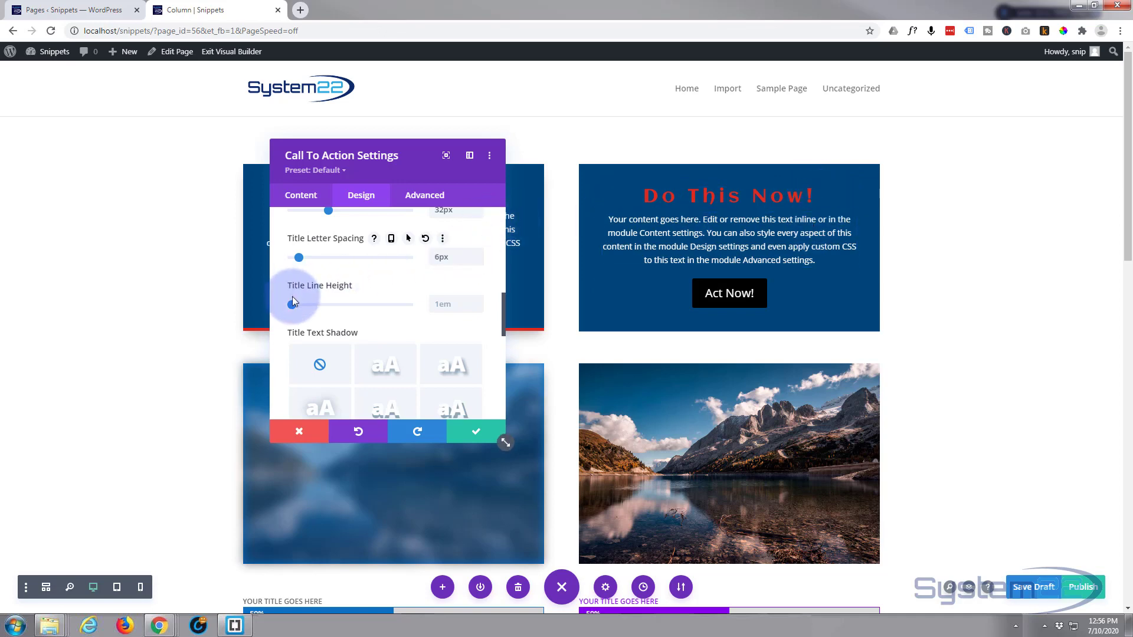
pyautogui.moveTo(290, 304)
pyautogui.mouseDown()
pyautogui.moveTo(312, 305)
pyautogui.moveTo(299, 306)
pyautogui.mouseUp()
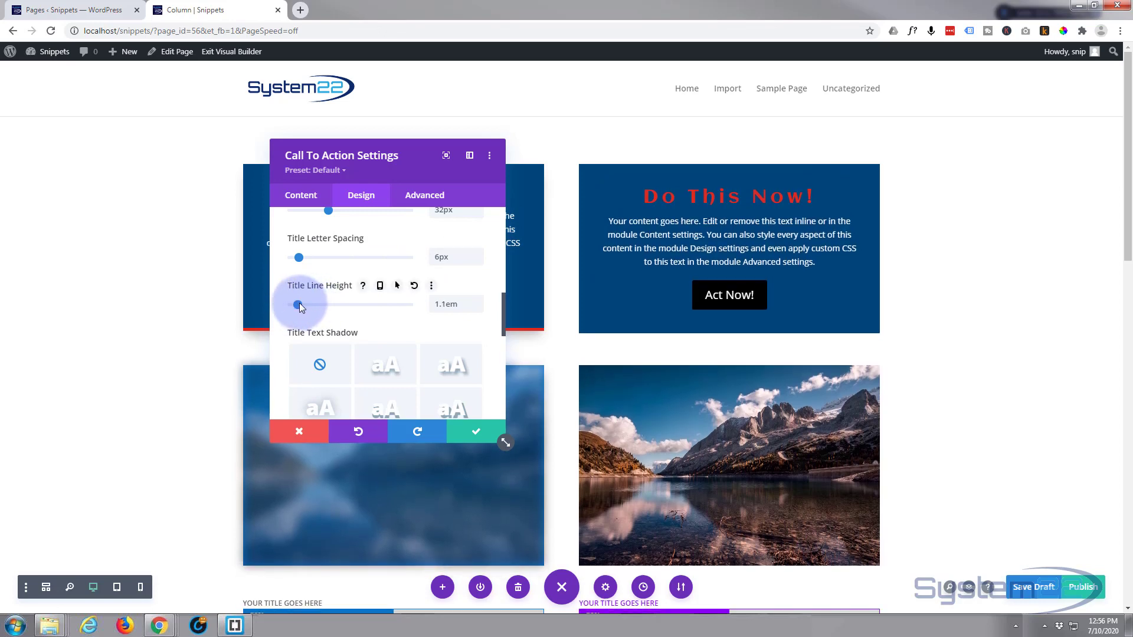
# Look through the body text design options, including the unordered list, ordered list and blockquote settings.
pyautogui.scroll(-1, 313, 302)
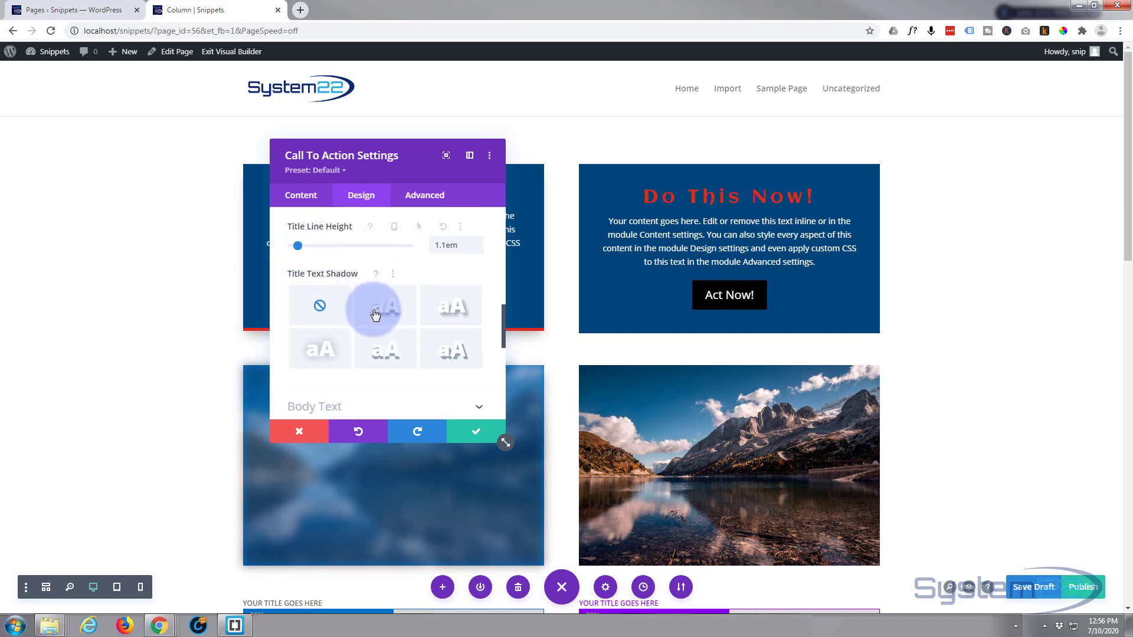
pyautogui.scroll(-2, 371, 314)
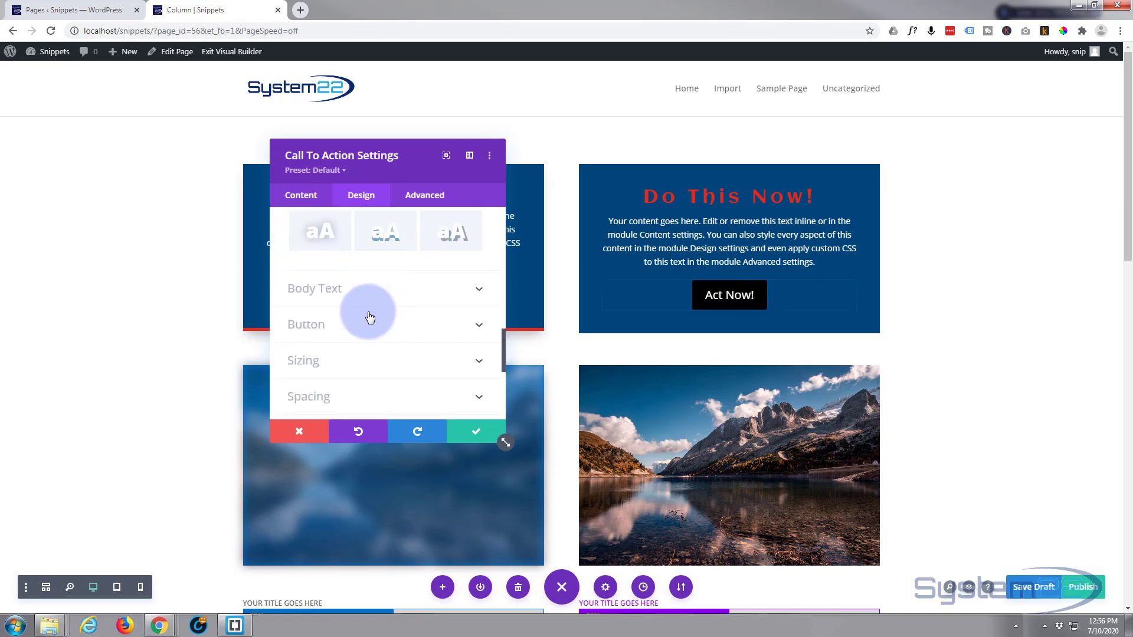
pyautogui.click(385, 291)
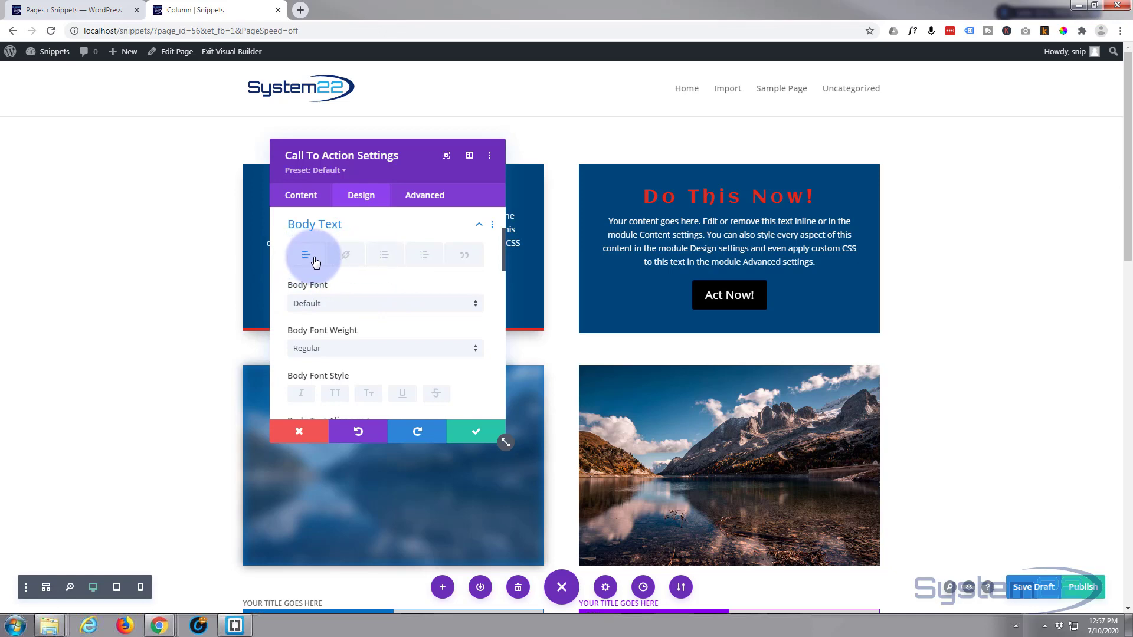
pyautogui.click(389, 261)
pyautogui.click(419, 257)
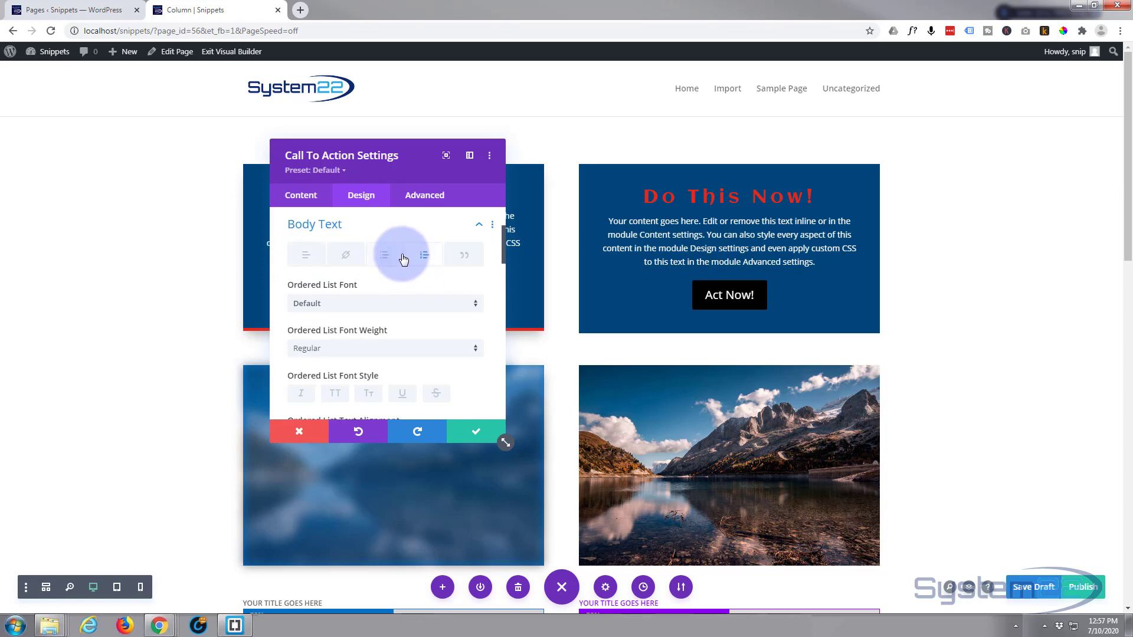
pyautogui.click(297, 260)
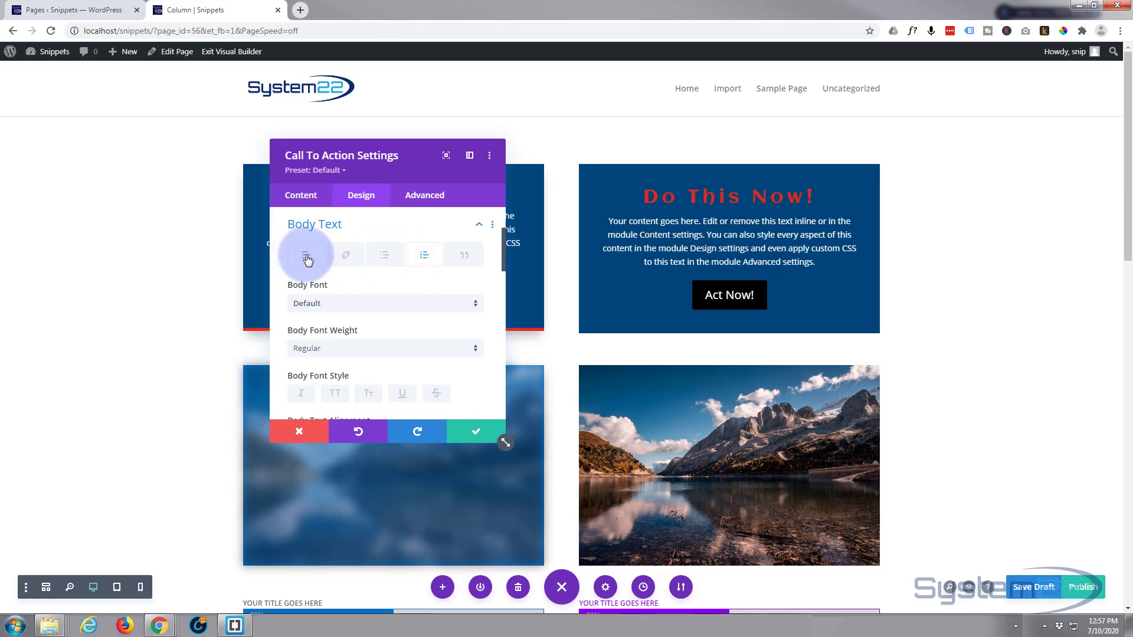
pyautogui.click(465, 256)
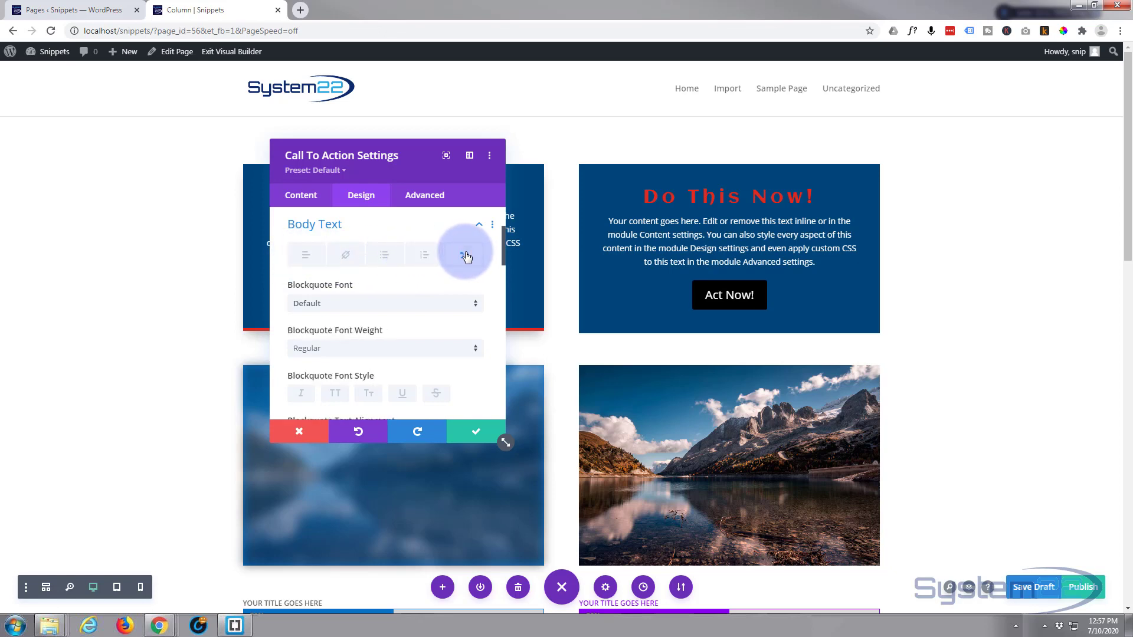
pyautogui.click(302, 255)
# Justify the call to action's body text.
pyautogui.scroll(-2, 346, 282)
pyautogui.scroll(-1, 345, 279)
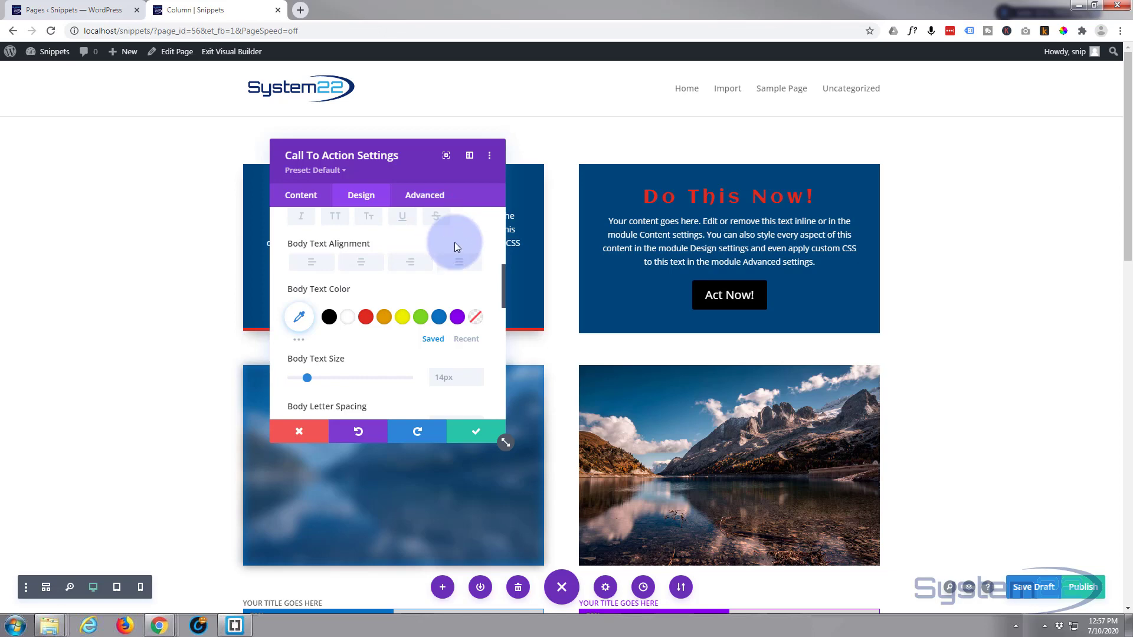
pyautogui.click(458, 264)
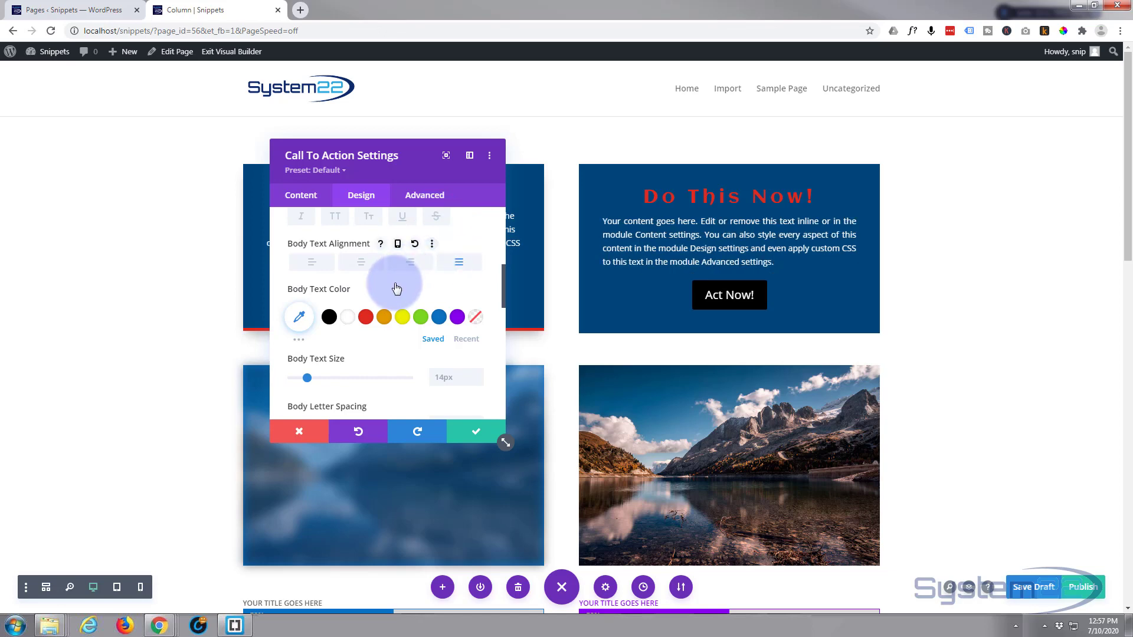
# Try the yellow swatch #edf000 as the body text color, and set the color to white.
pyautogui.scroll(-1, 392, 283)
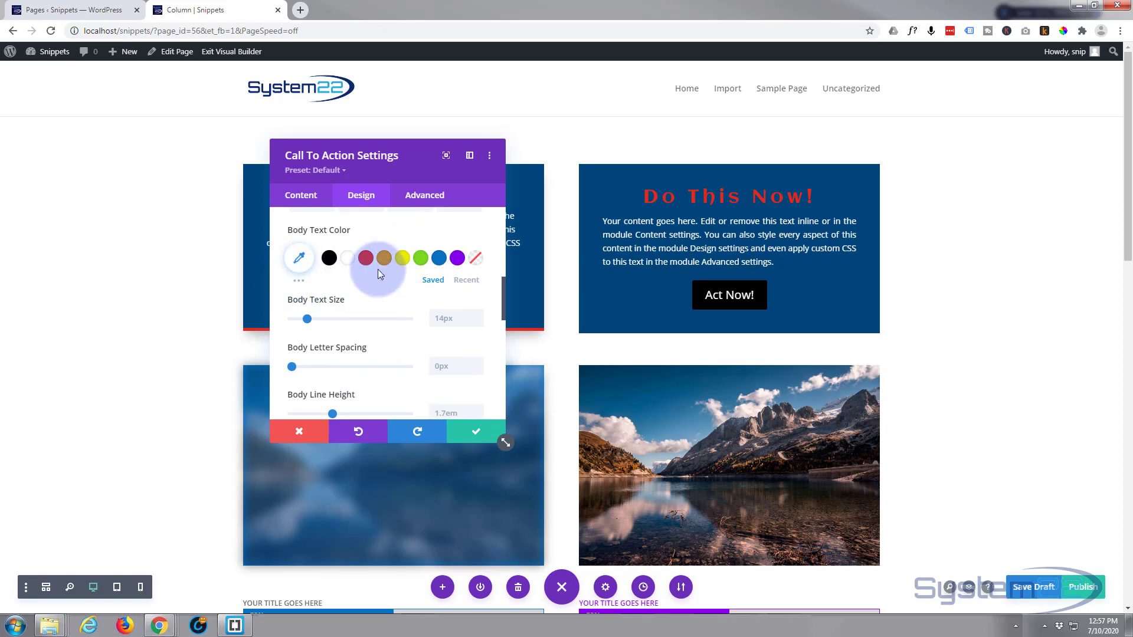
pyautogui.click(402, 261)
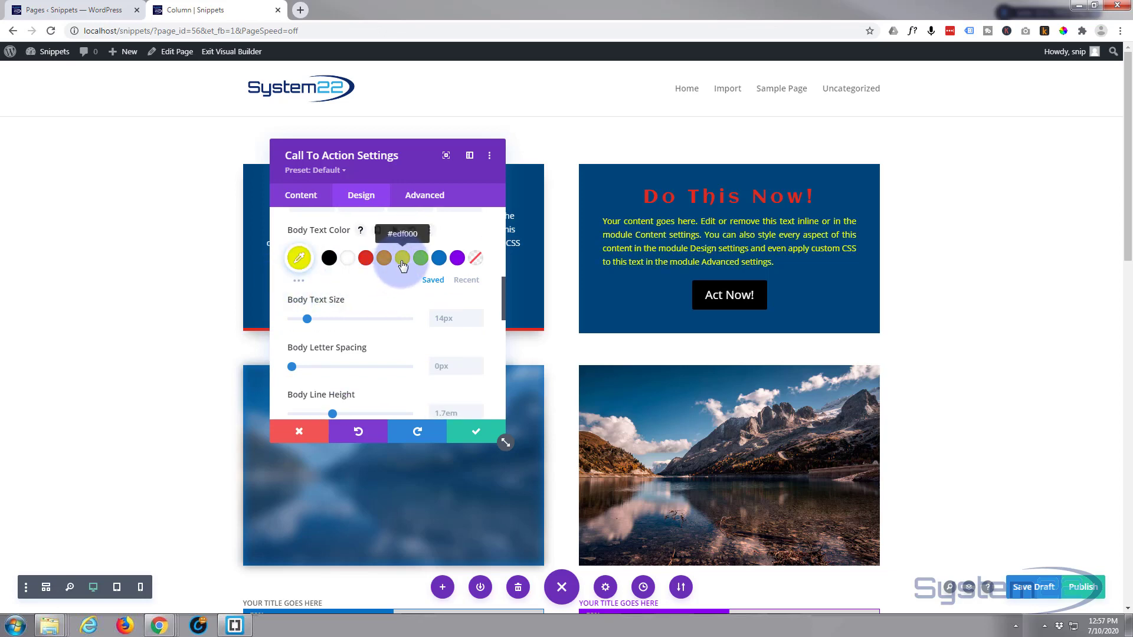
pyautogui.click(348, 264)
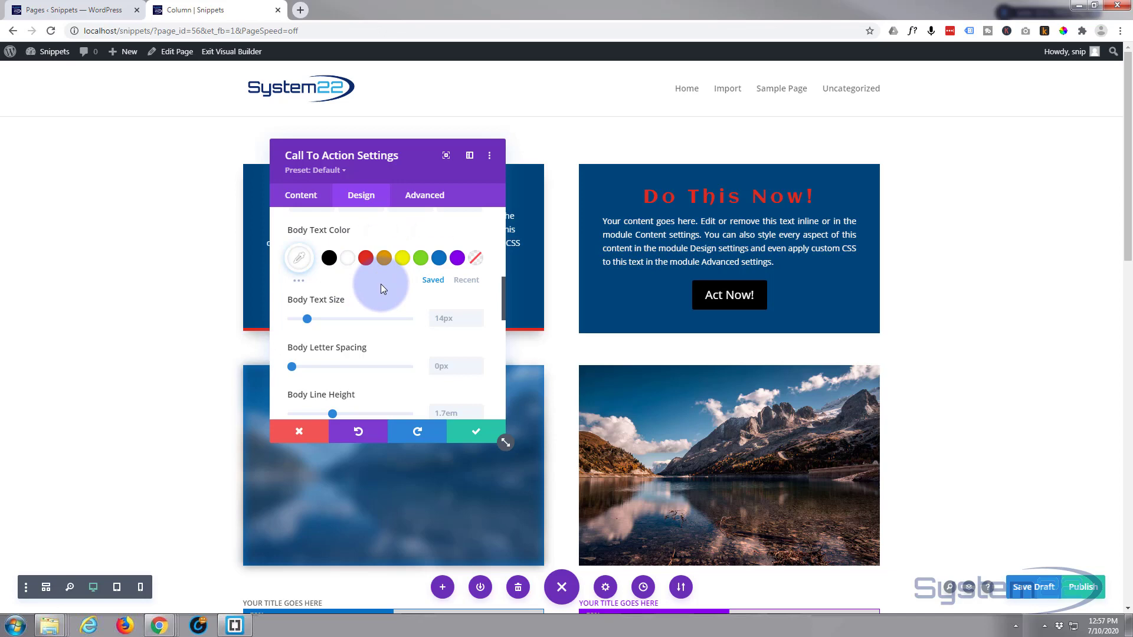
# Enable custom styles for the call to action's button and set the button text color to black #000000.
pyautogui.scroll(-1, 381, 284)
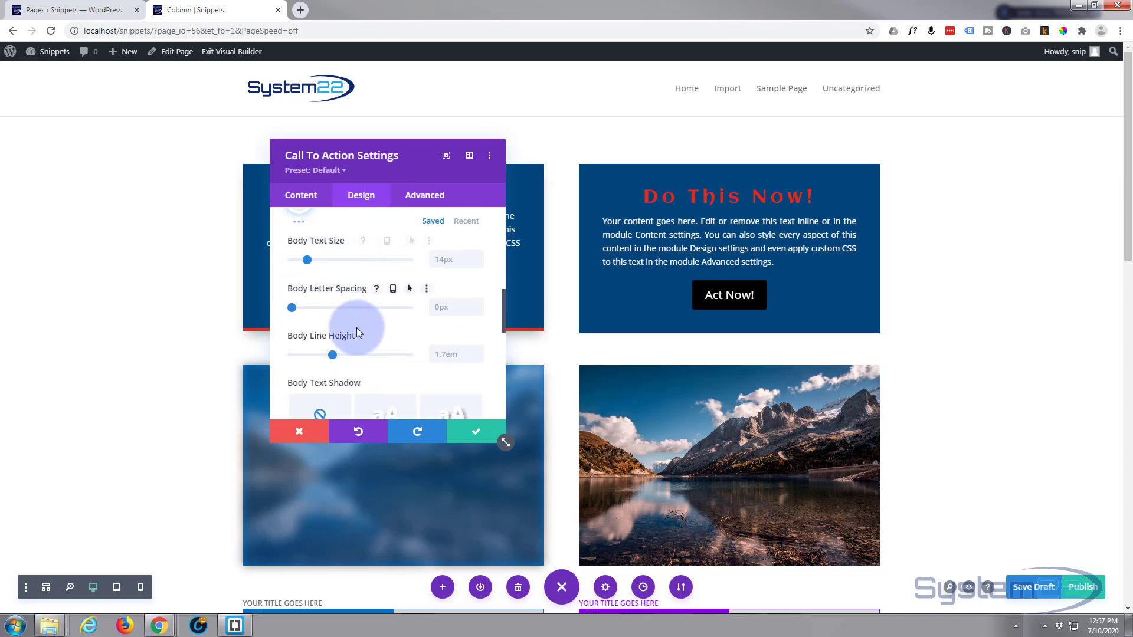
pyautogui.scroll(-1, 356, 333)
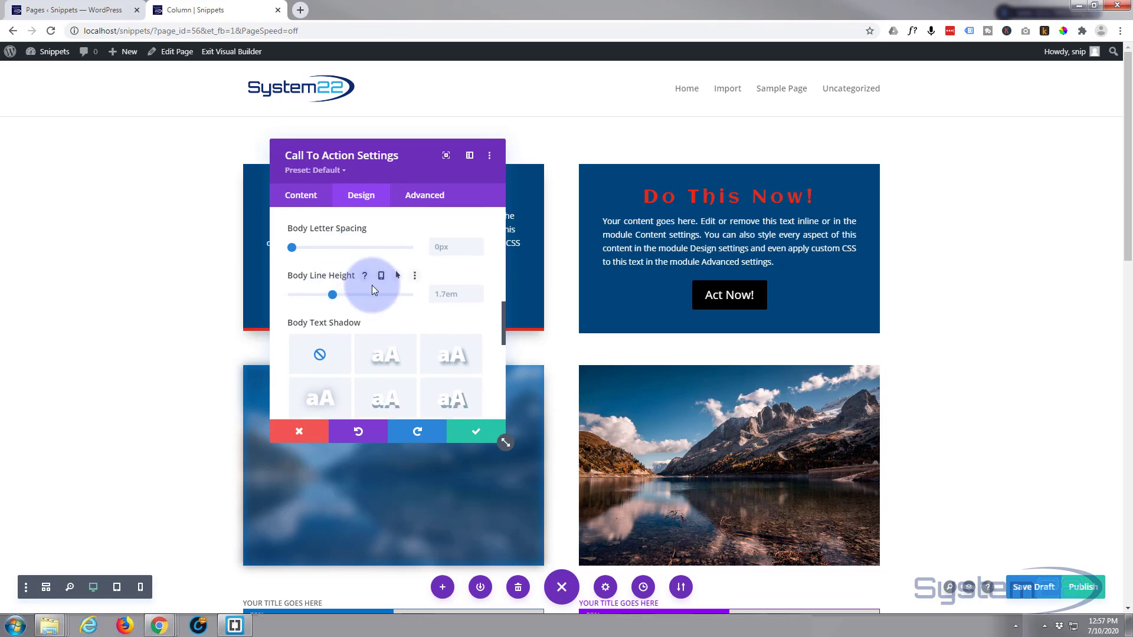
pyautogui.scroll(-1, 372, 285)
pyautogui.scroll(-1, 372, 286)
pyautogui.scroll(-1, 374, 290)
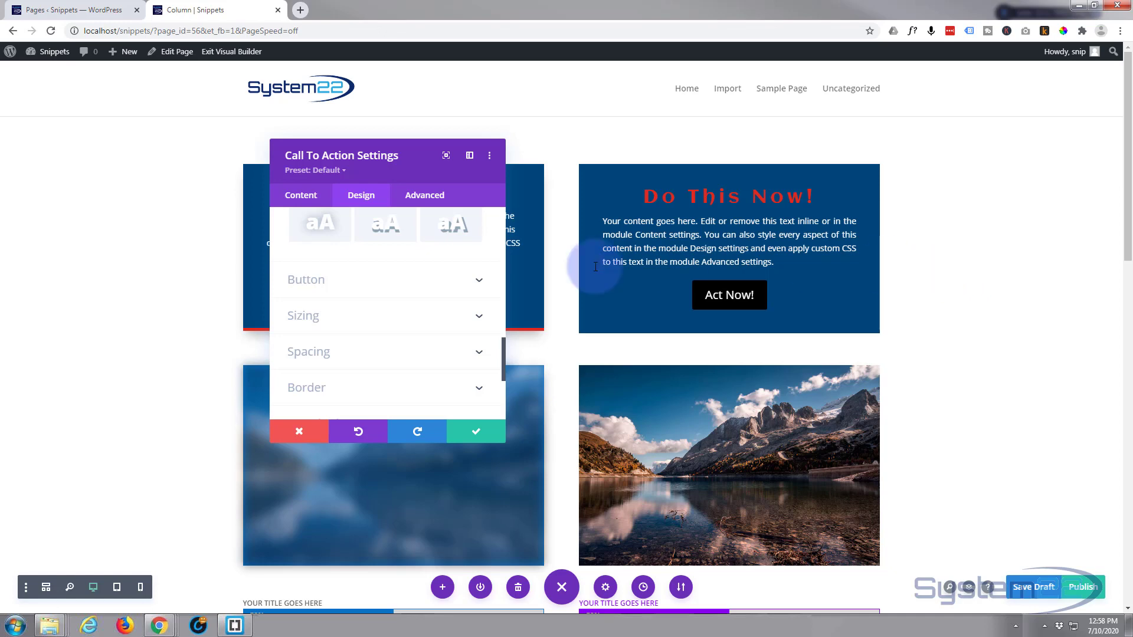
pyautogui.click(430, 282)
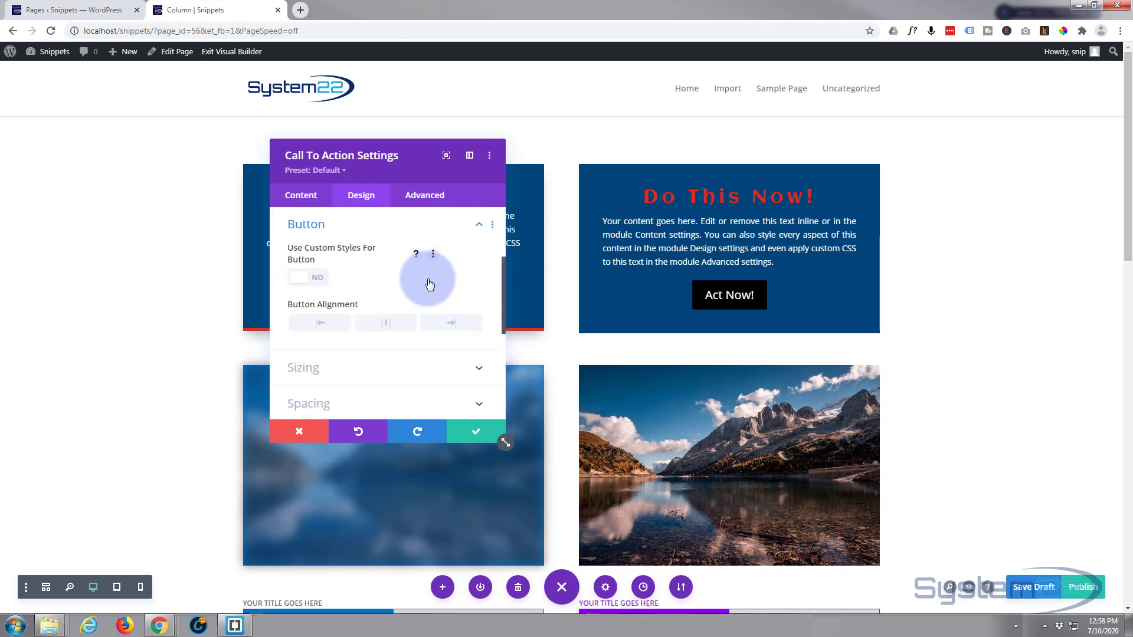
pyautogui.click(318, 280)
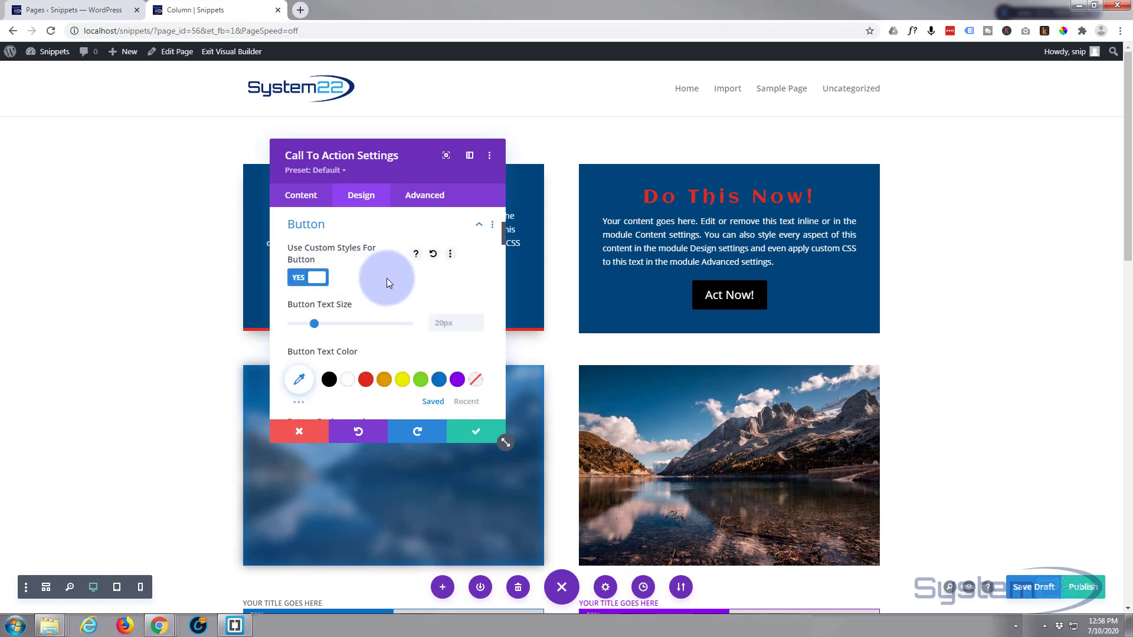
pyautogui.scroll(-2, 387, 278)
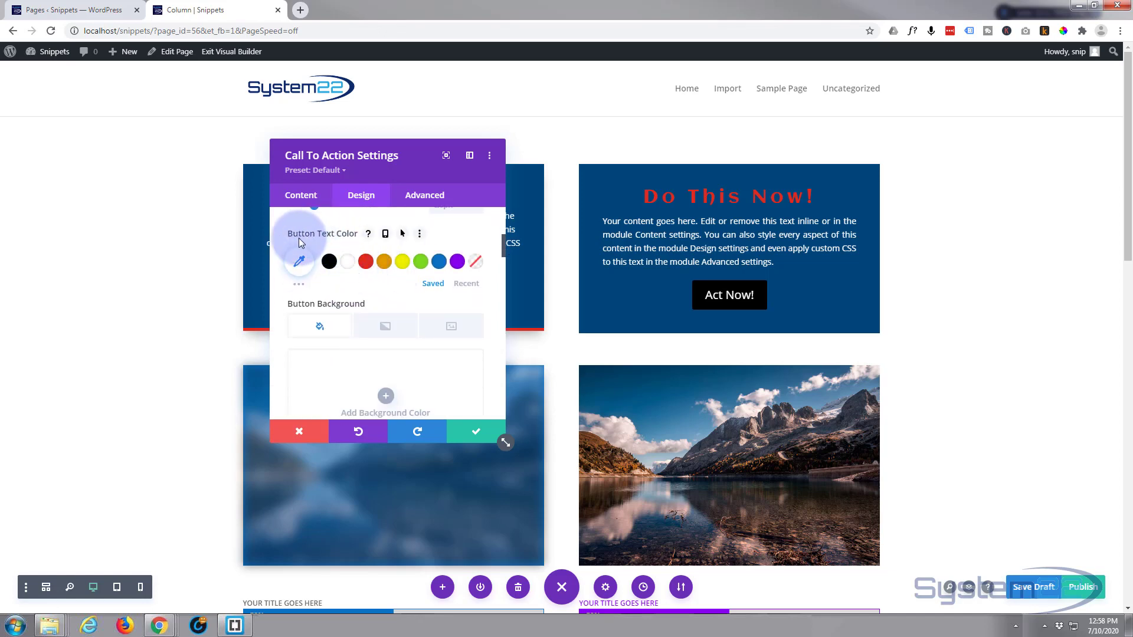
pyautogui.click(329, 262)
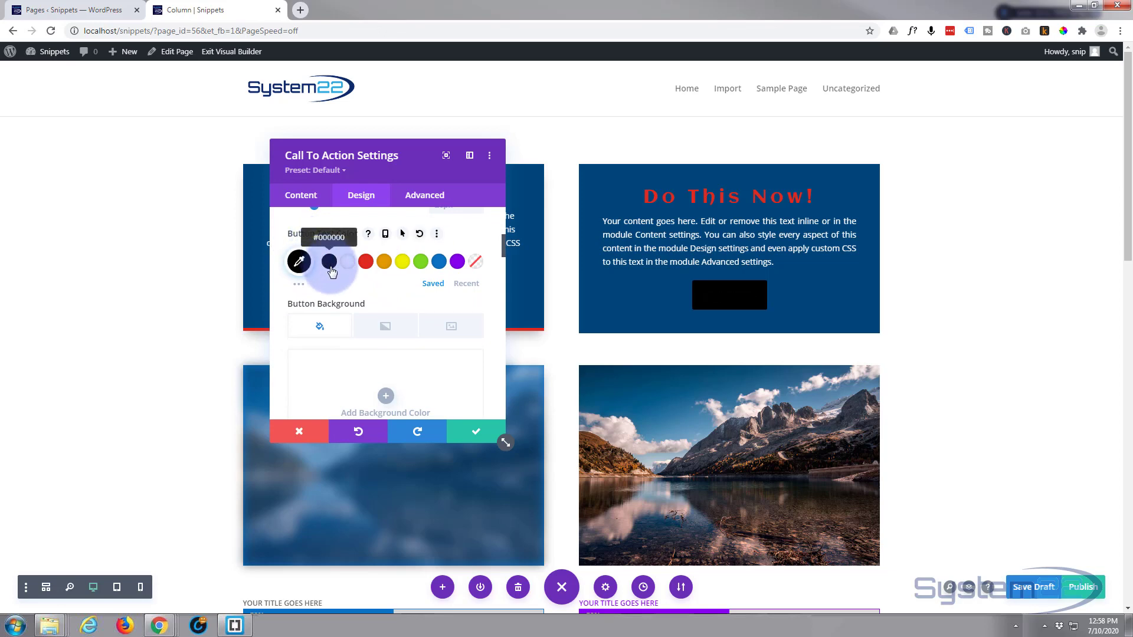
# Set both the button background color and the button border color to the red swatch #e02b20.
pyautogui.scroll(-2, 338, 282)
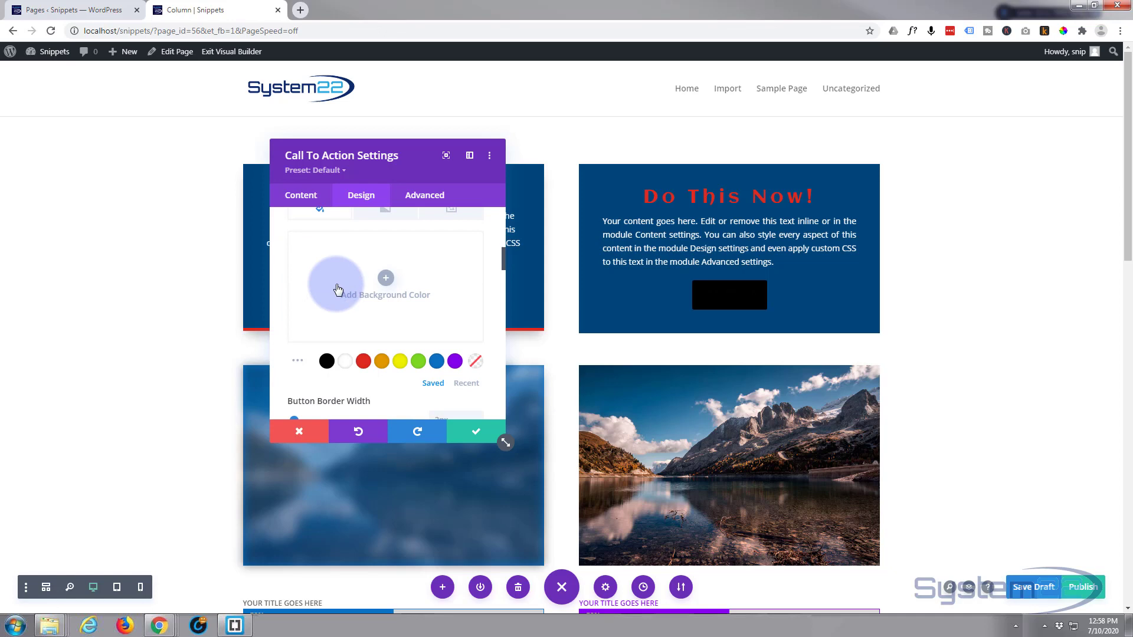
pyautogui.click(365, 361)
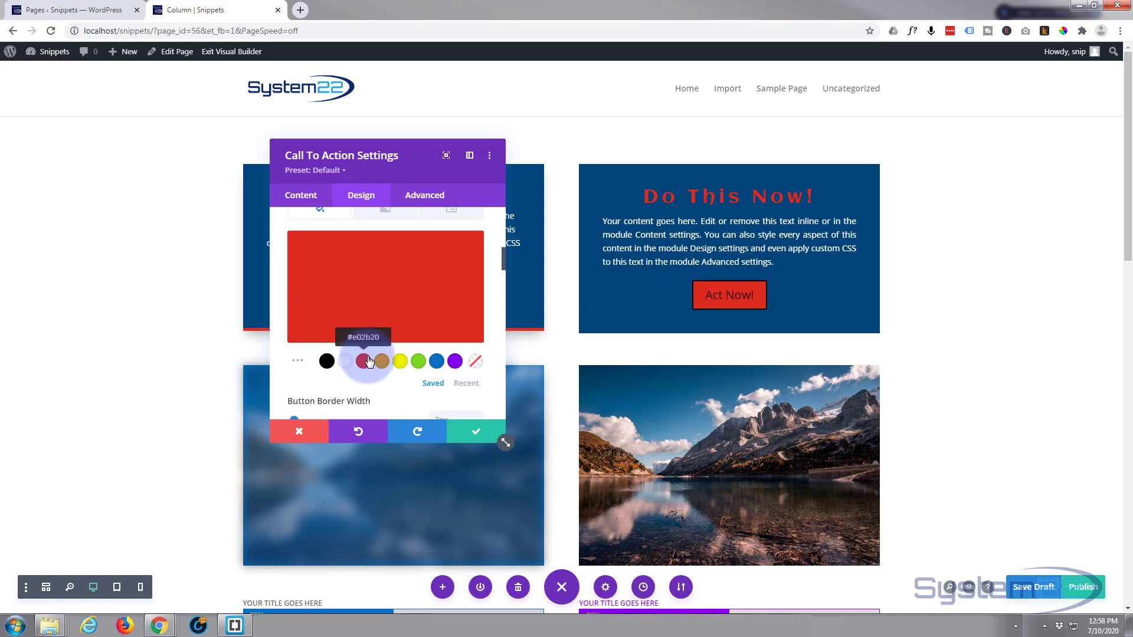
pyautogui.scroll(-2, 366, 349)
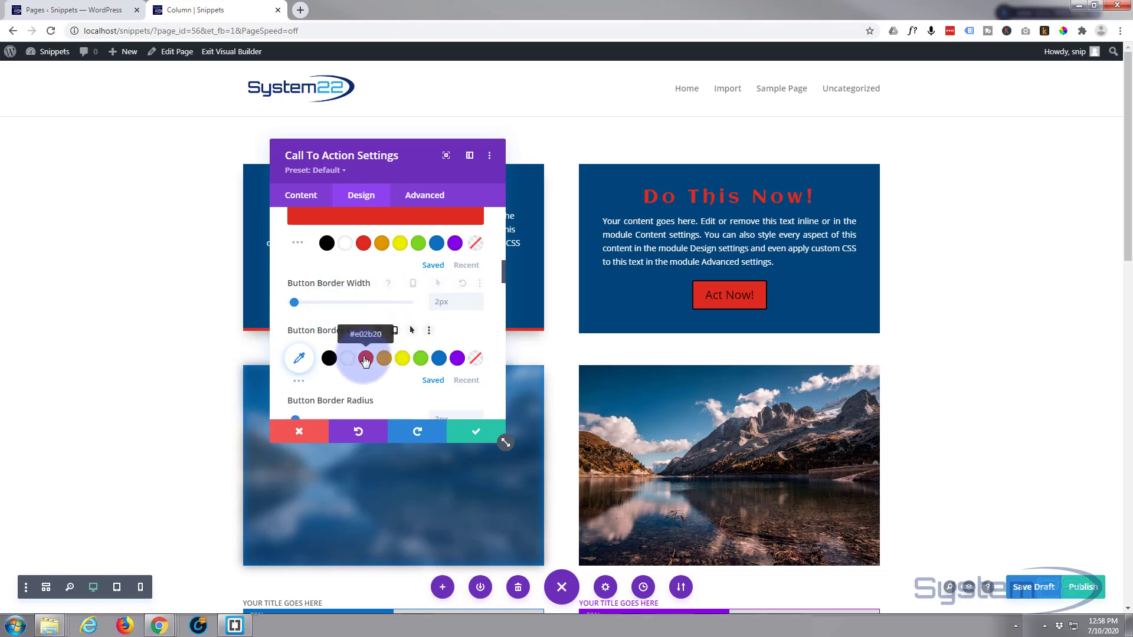
pyautogui.click(366, 359)
# Enable hover options for the button background and set its hover color to the green swatch #7cda24.
pyautogui.scroll(2, 367, 341)
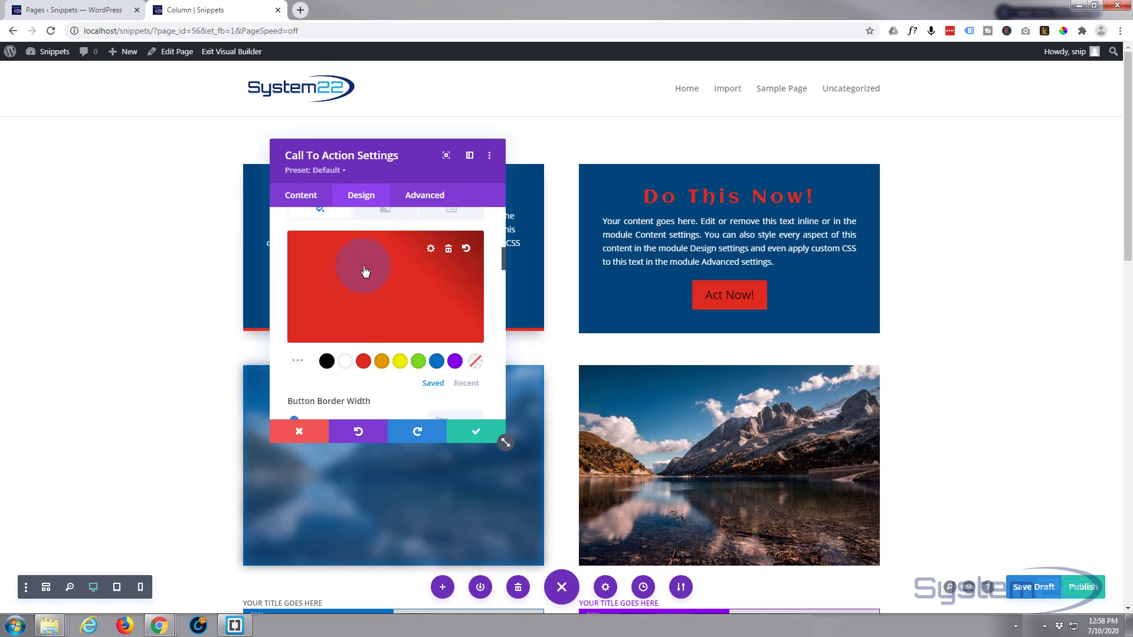
pyautogui.scroll(1, 369, 265)
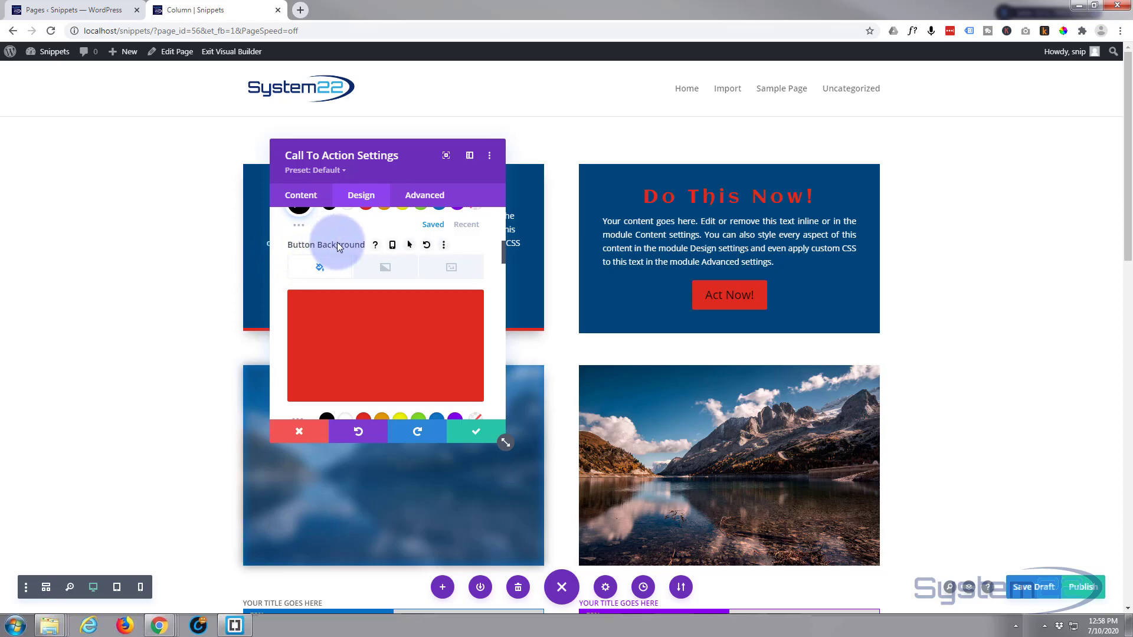
pyautogui.click(409, 245)
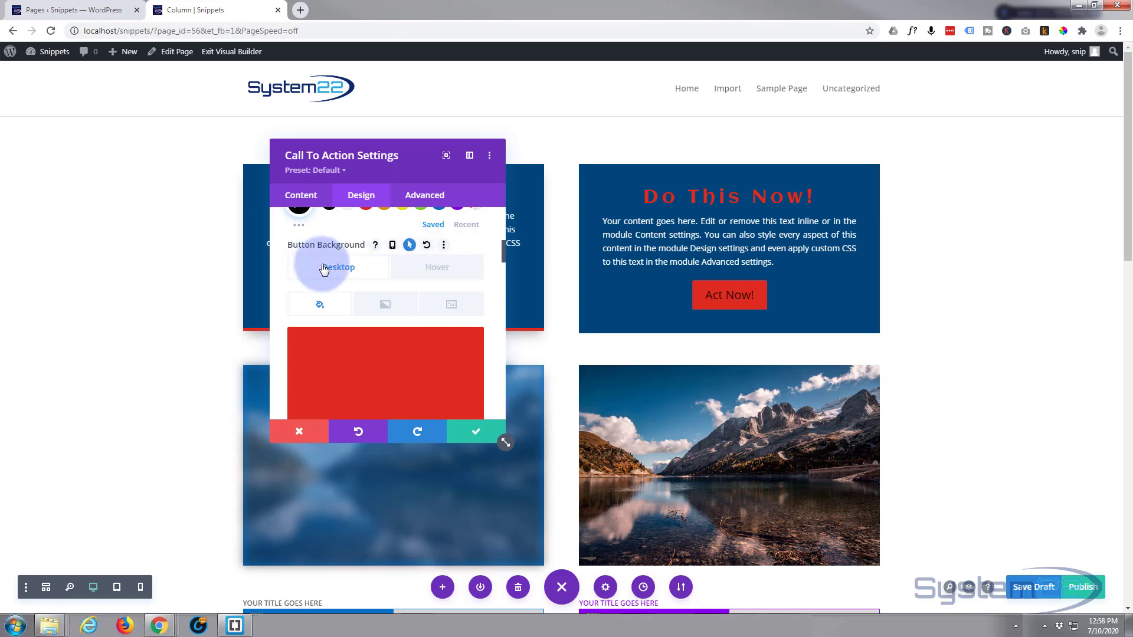
pyautogui.click(421, 270)
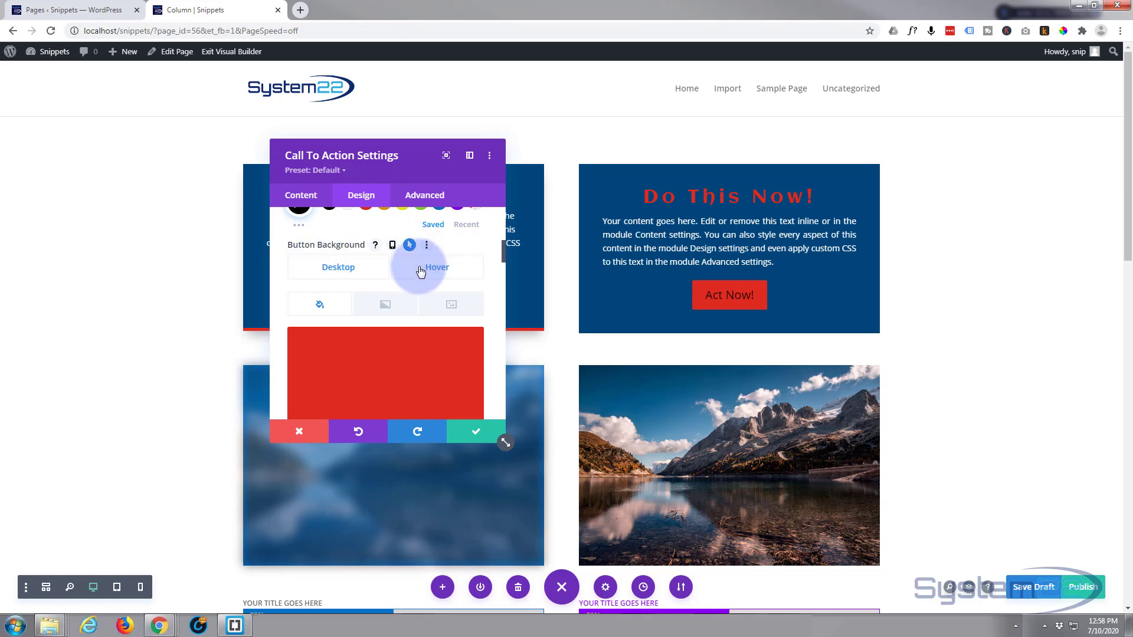
pyautogui.scroll(-2, 420, 271)
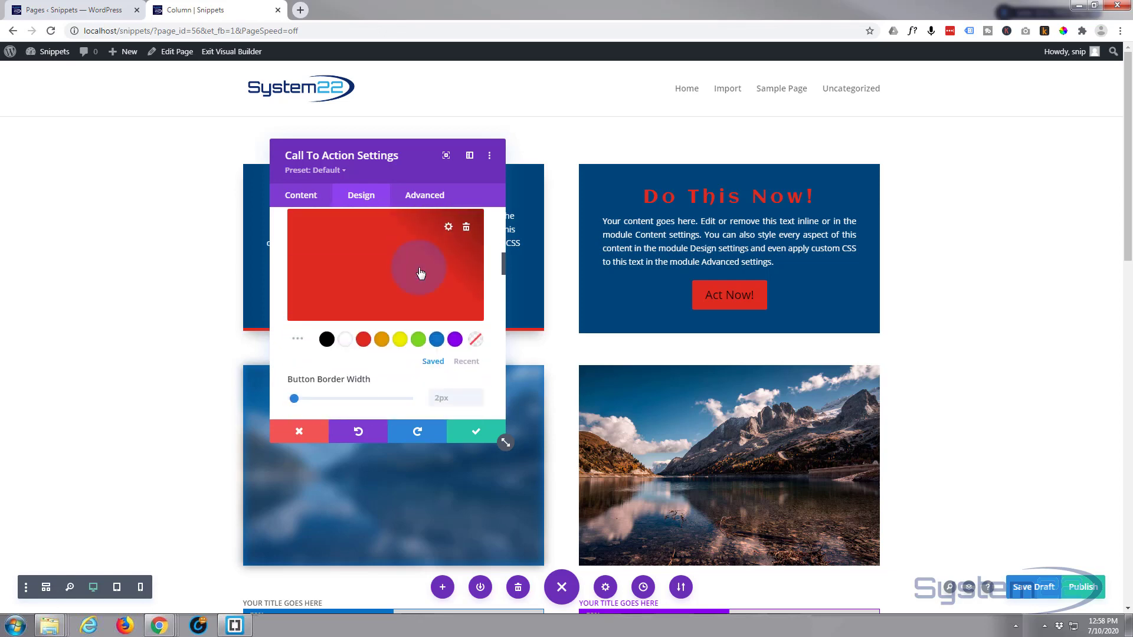
pyautogui.scroll(-1, 419, 270)
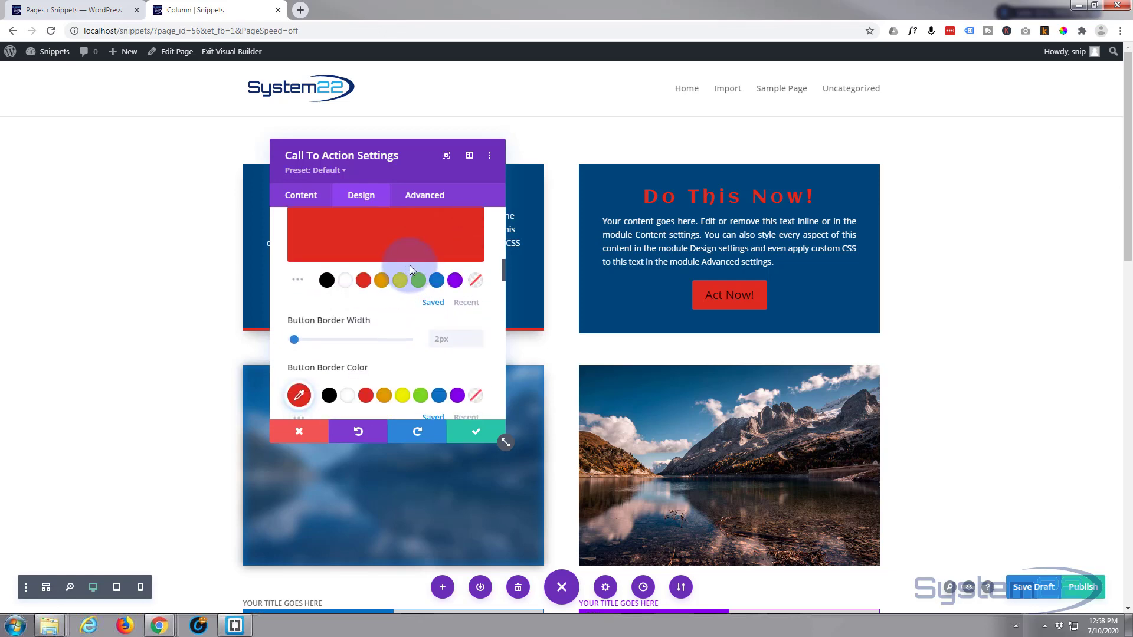
pyautogui.click(417, 279)
# Set the button border's hover color to the green swatch #7cda24, and return to the border's desktop state.
pyautogui.scroll(-3, 378, 283)
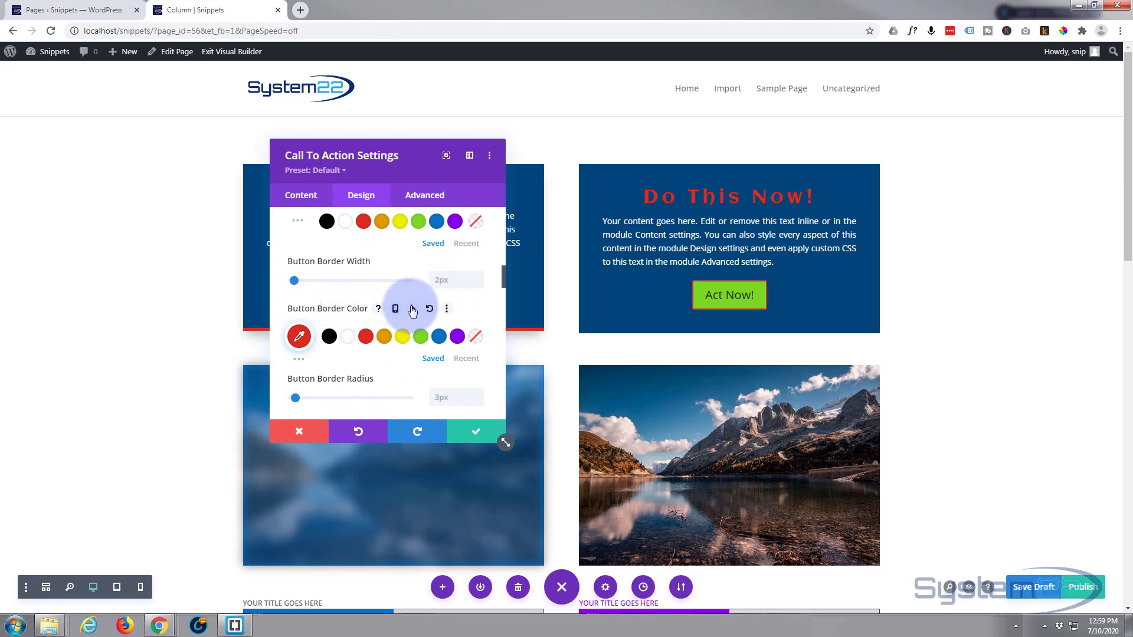
pyautogui.click(412, 309)
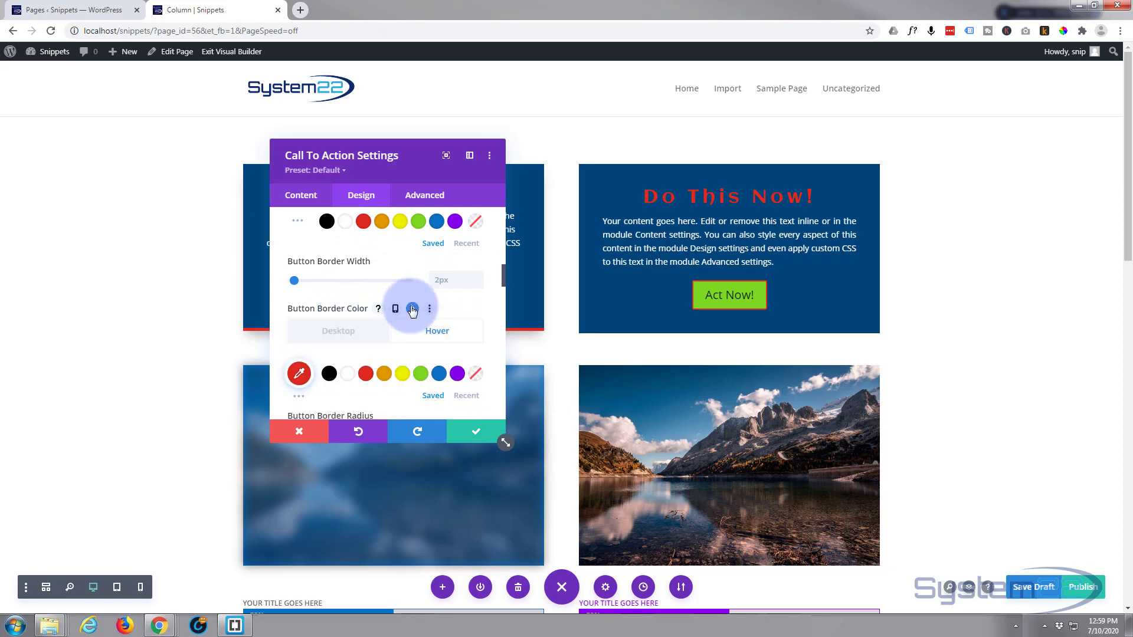
pyautogui.click(423, 376)
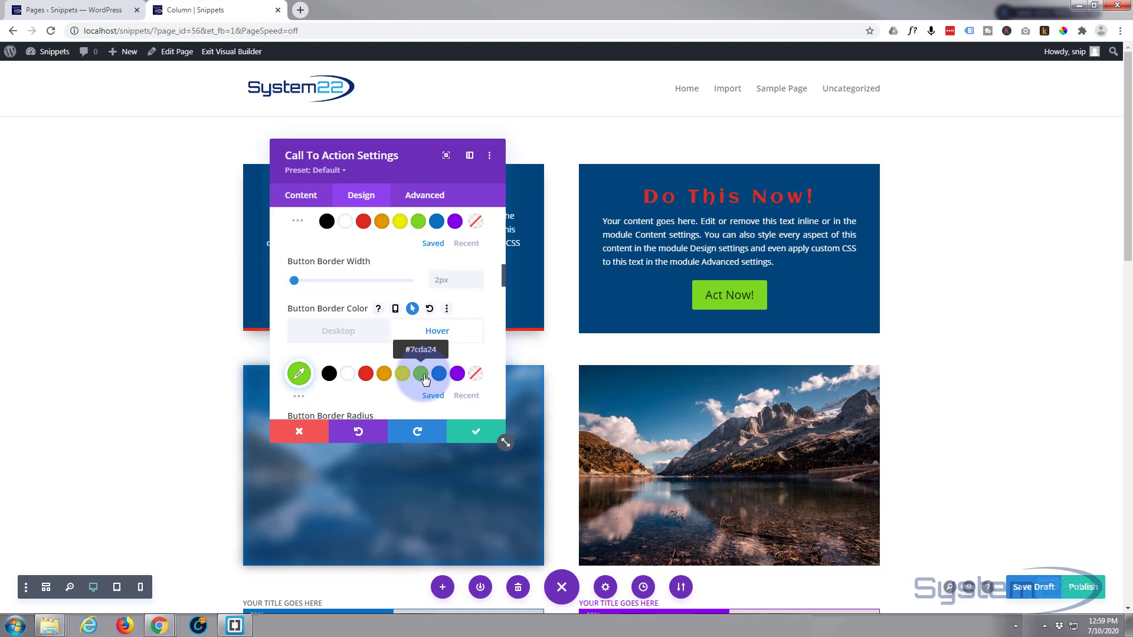
pyautogui.click(345, 333)
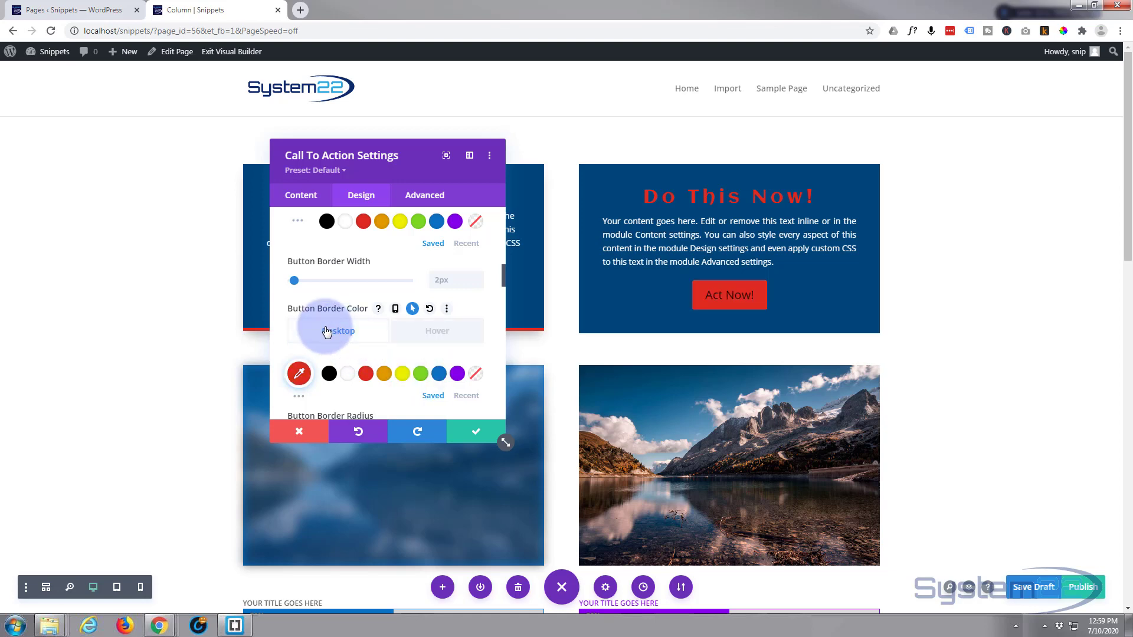
# Round the button's corners, trying a border radius of 20px and settling on 50px.
pyautogui.scroll(-2, 365, 280)
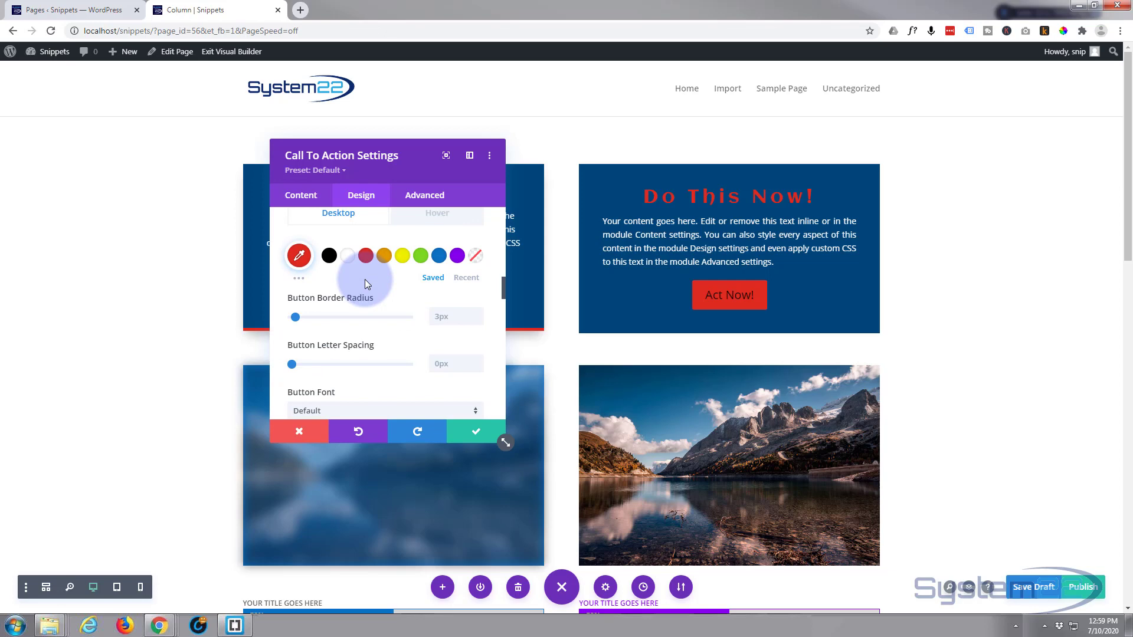
pyautogui.scroll(-1, 365, 279)
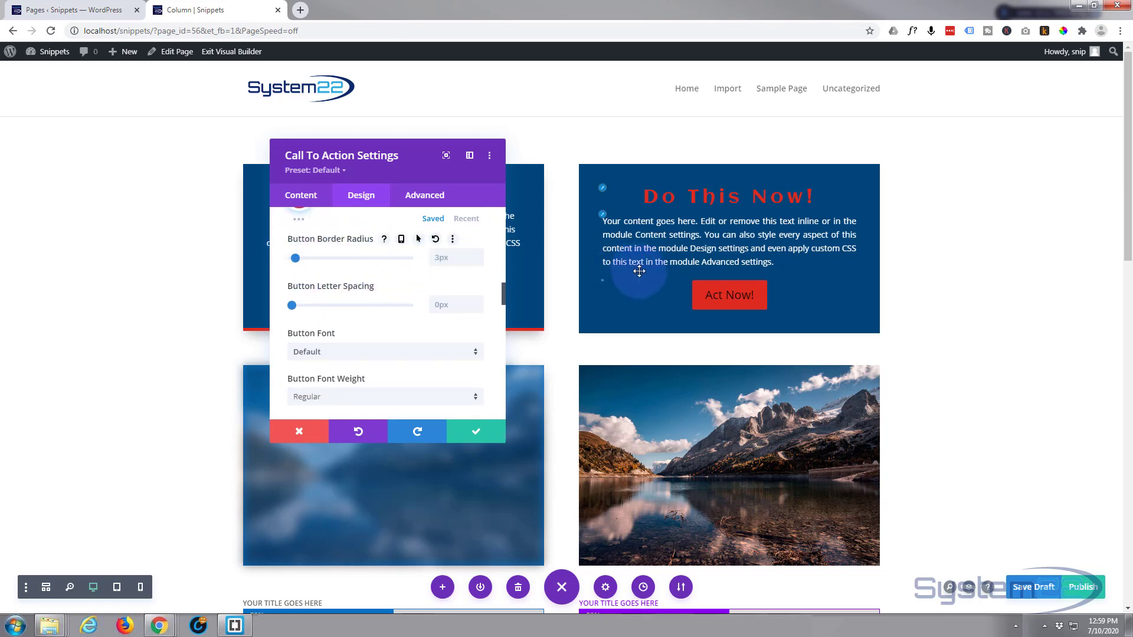
pyautogui.click(441, 258)
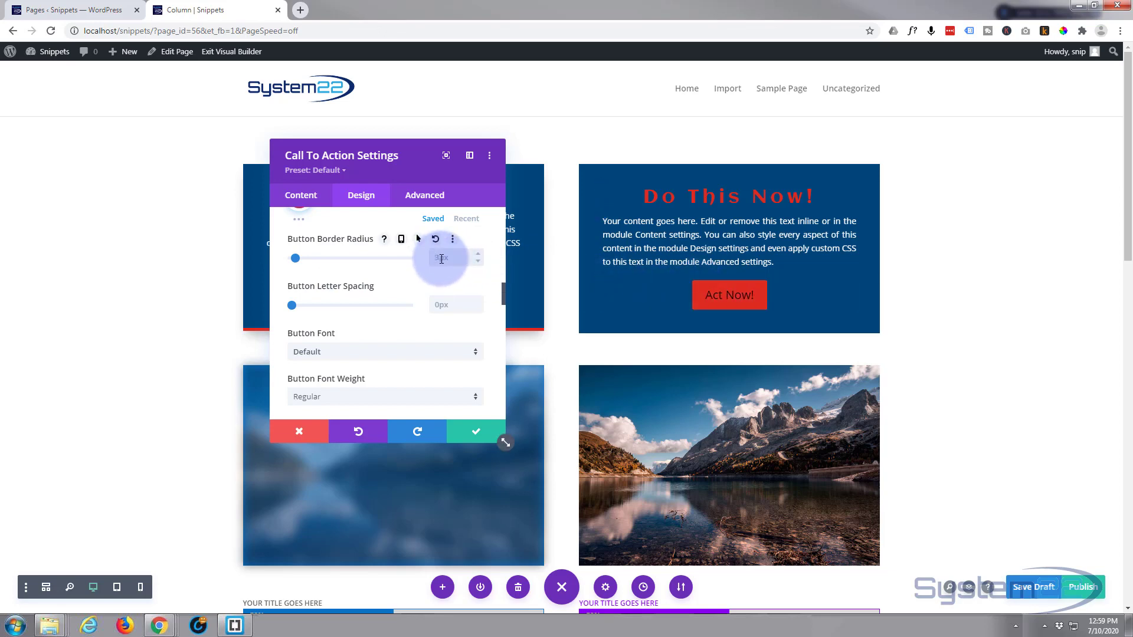
pyautogui.write('20px')
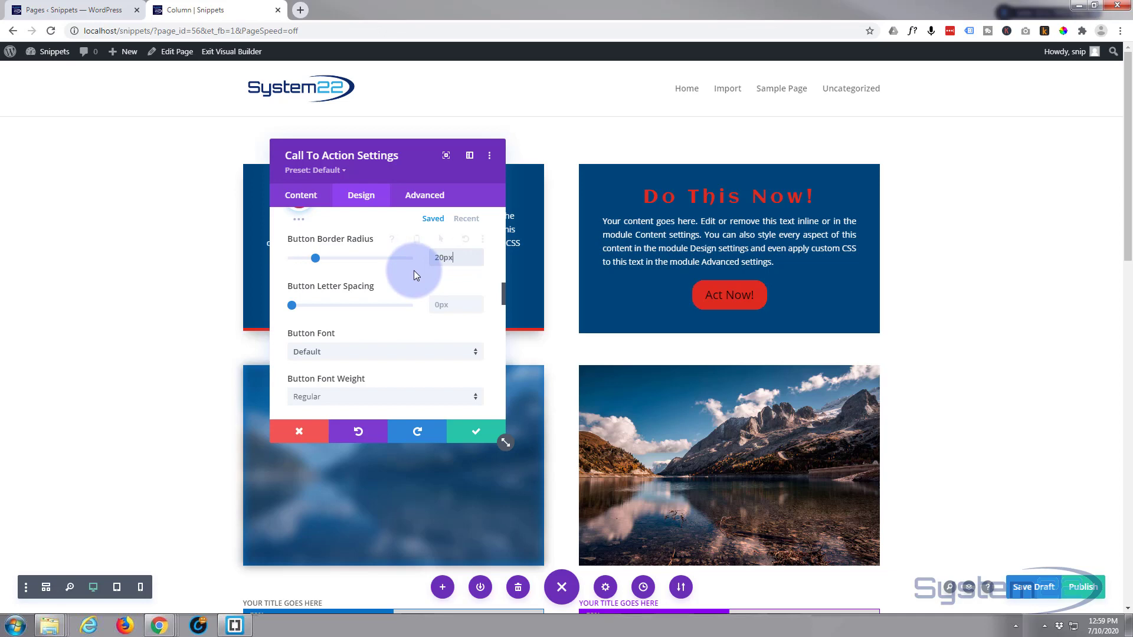
pyautogui.moveTo(468, 256); pyautogui.dragTo(427, 258)
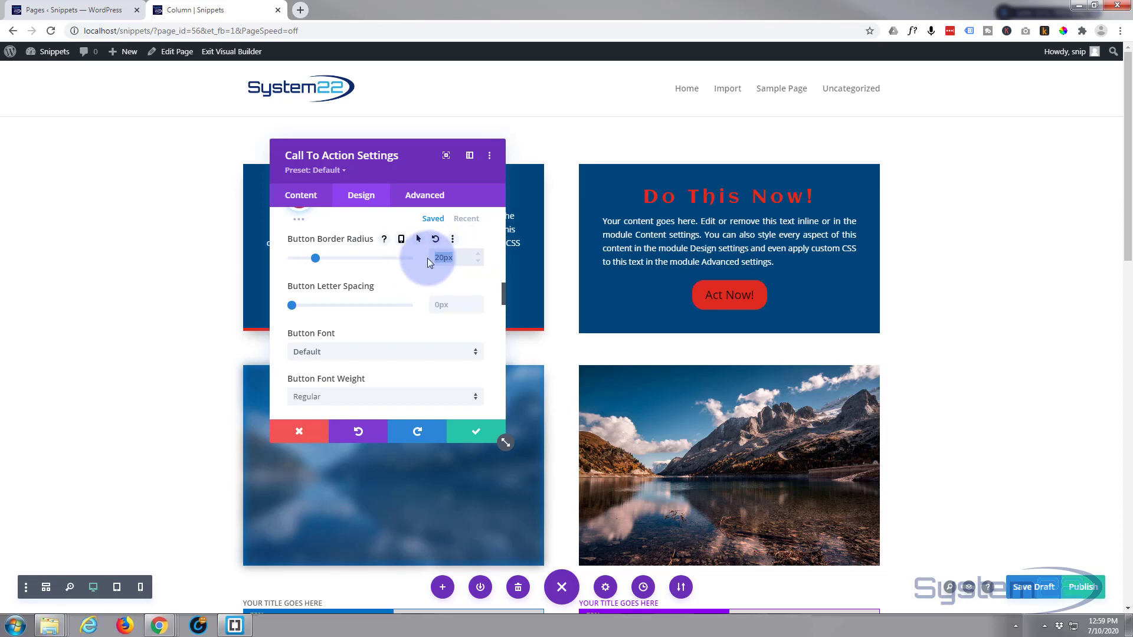
pyautogui.write('5')
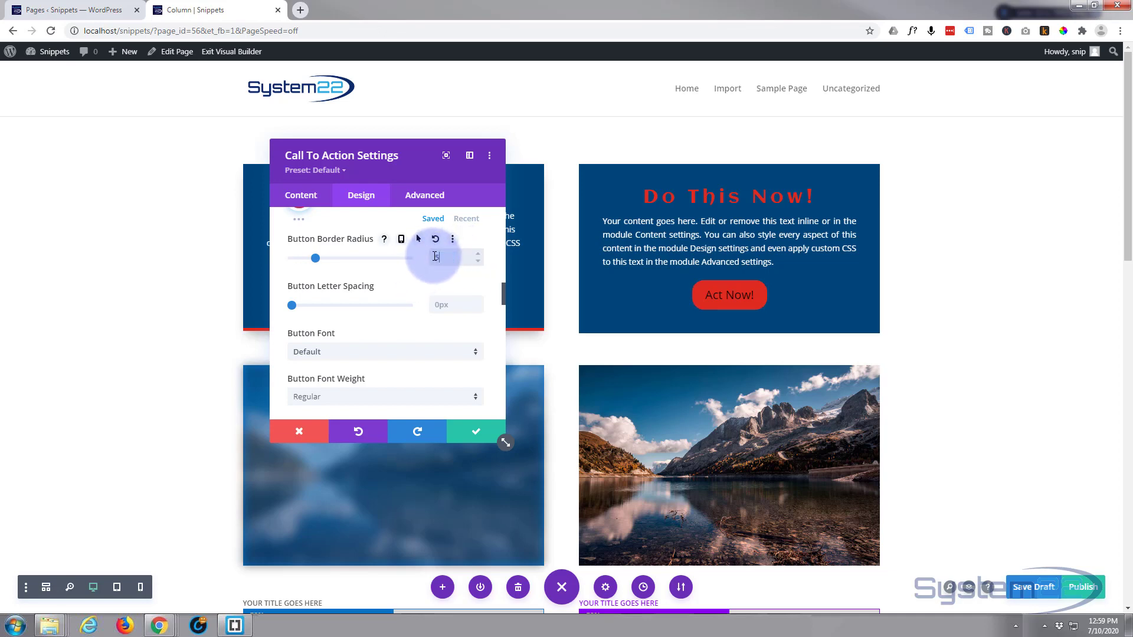
pyautogui.write('0px')
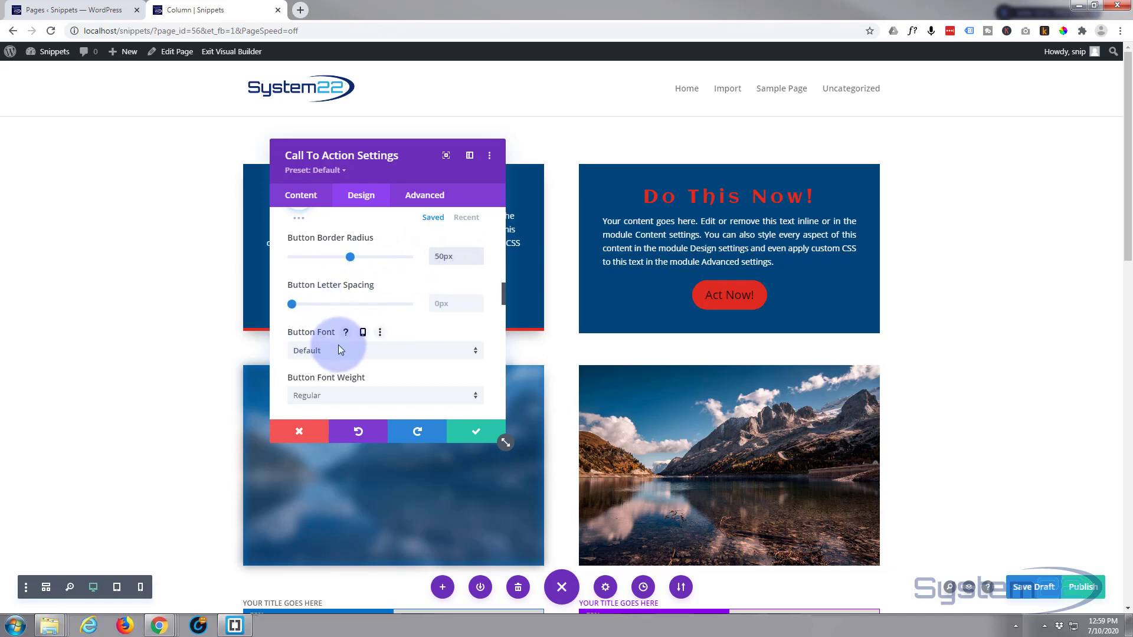
# Set the button's font style to all uppercase.
pyautogui.scroll(-1, 338, 350)
pyautogui.scroll(-1, 338, 319)
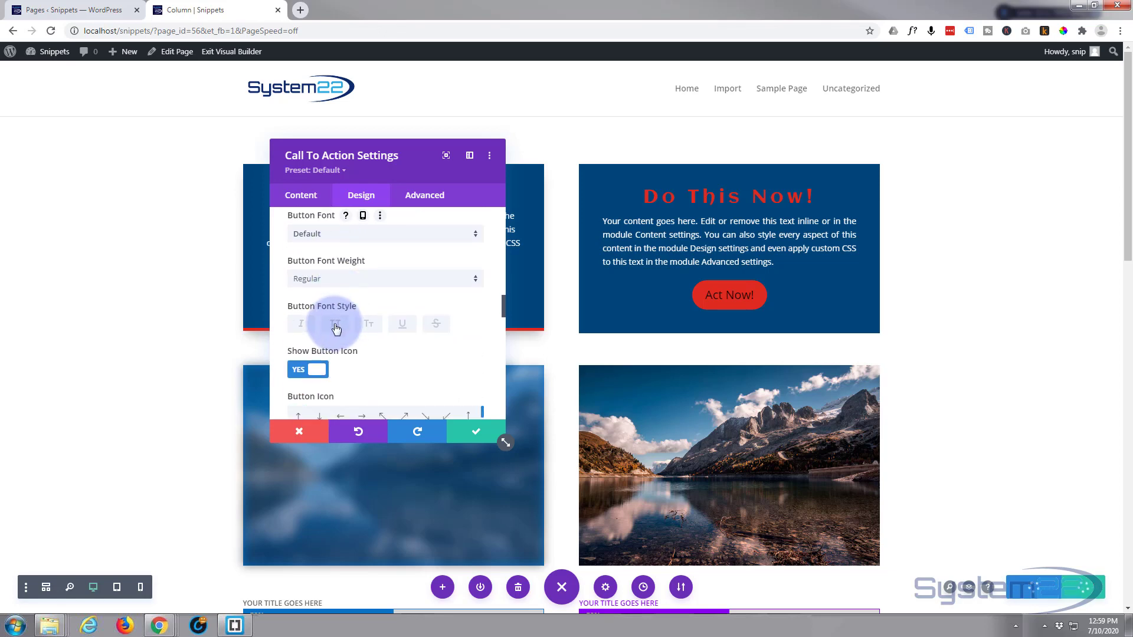
pyautogui.click(336, 325)
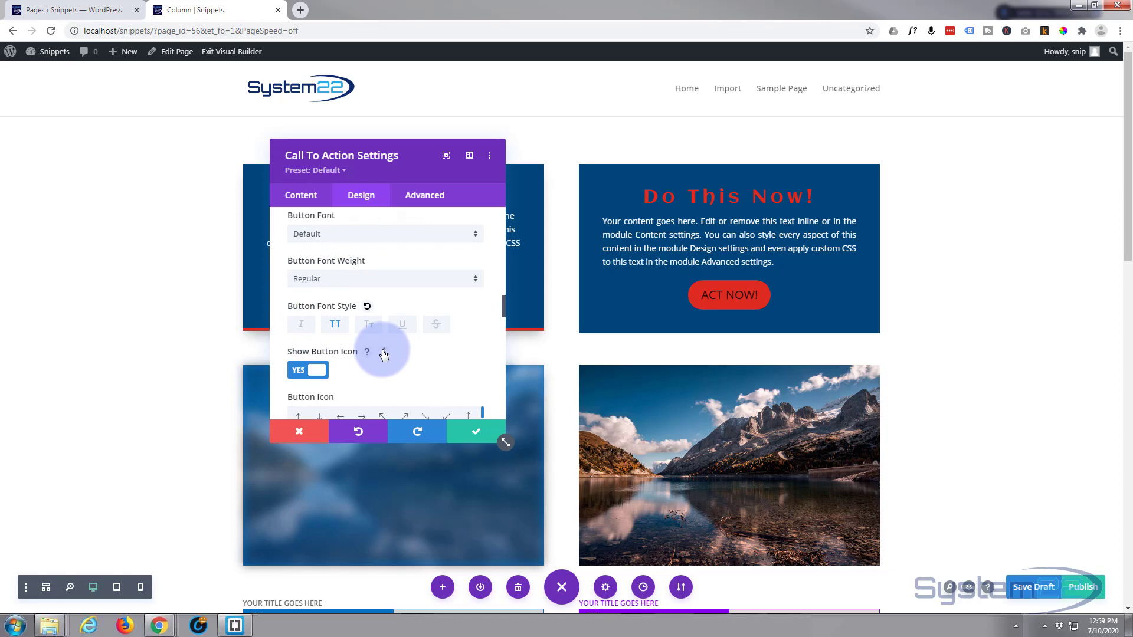
# Browse the available button icons and turn off the button icon.
pyautogui.scroll(-1, 384, 355)
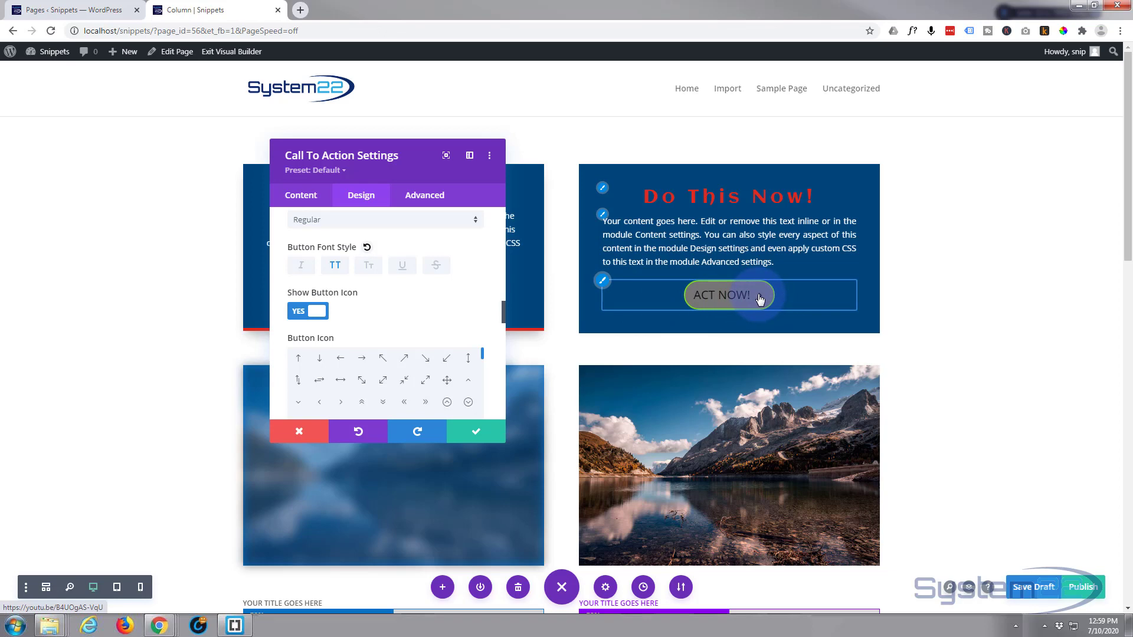
pyautogui.scroll(-1, 410, 302)
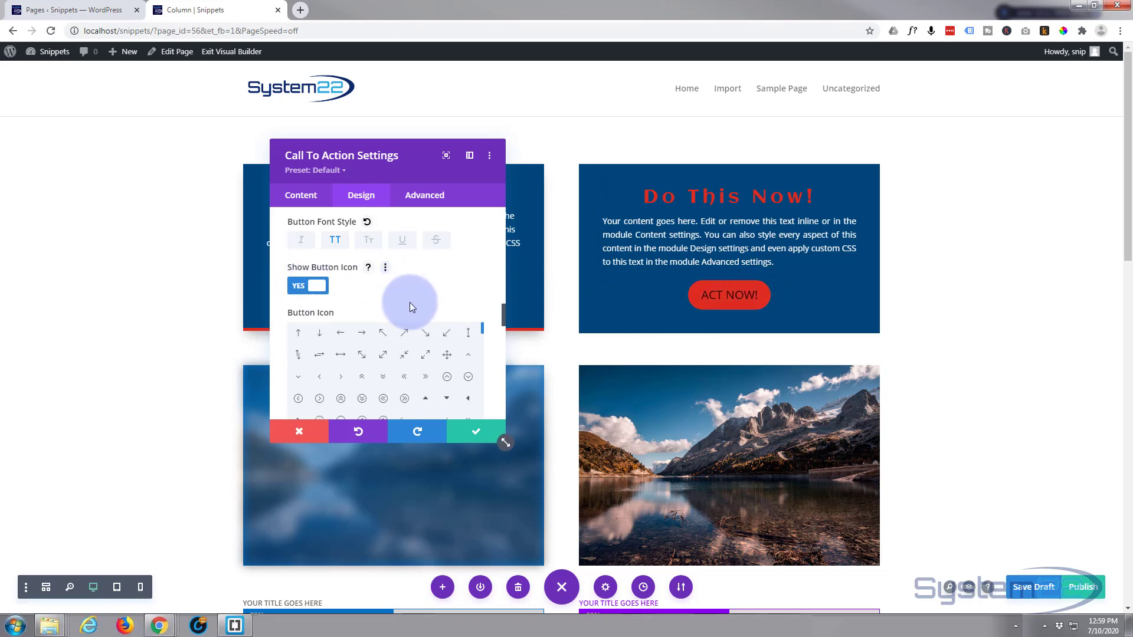
pyautogui.scroll(-1, 410, 302)
pyautogui.scroll(-2, 497, 337)
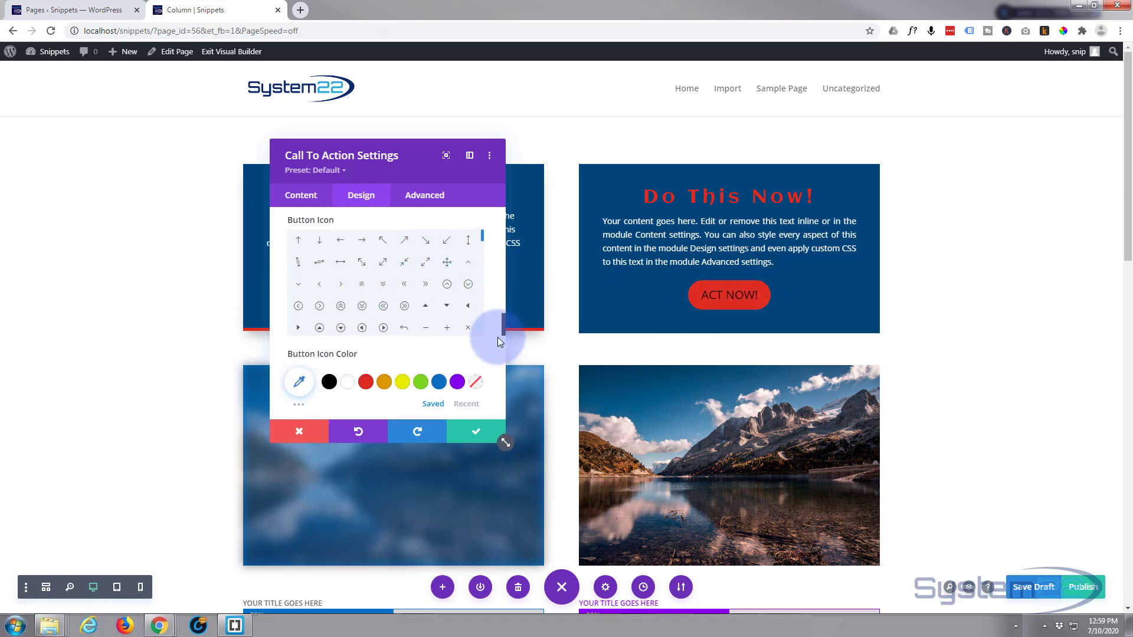
pyautogui.scroll(-2, 497, 337)
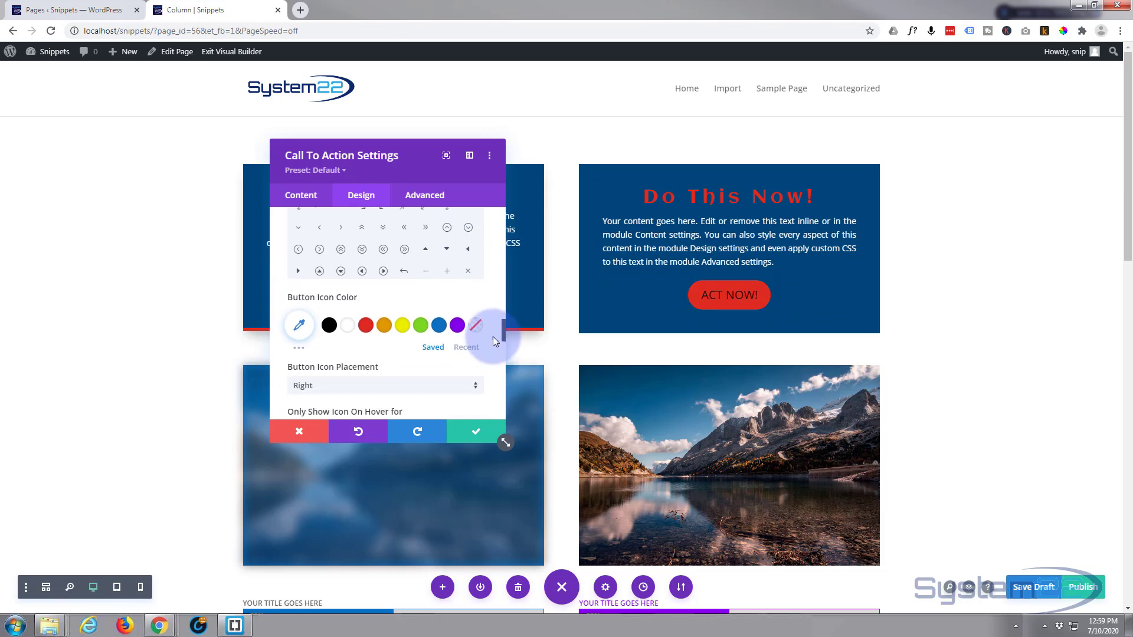
pyautogui.scroll(4, 493, 336)
pyautogui.scroll(-15, 402, 334)
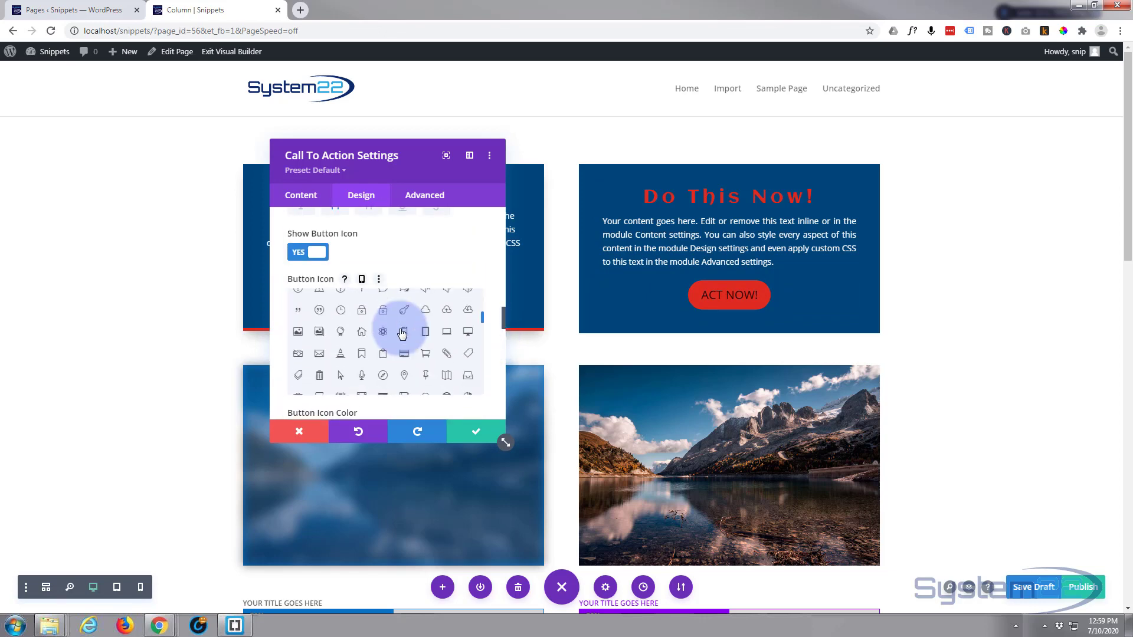
pyautogui.scroll(6, 401, 334)
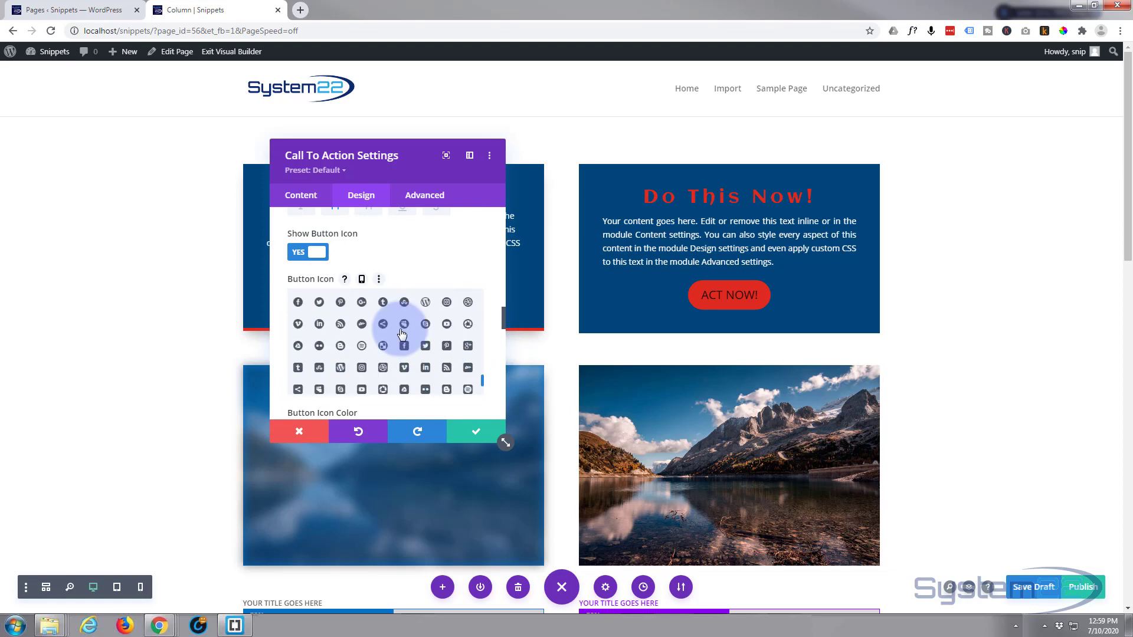
pyautogui.click(299, 254)
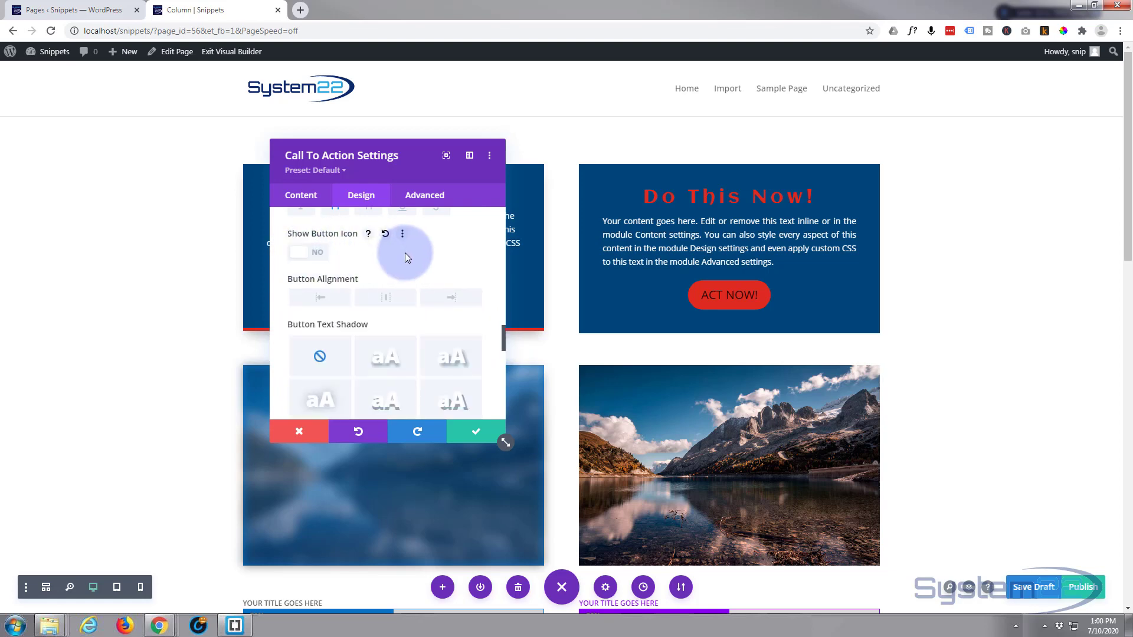
# Try left and right alignment for the button, and set it to centered.
pyautogui.click(325, 304)
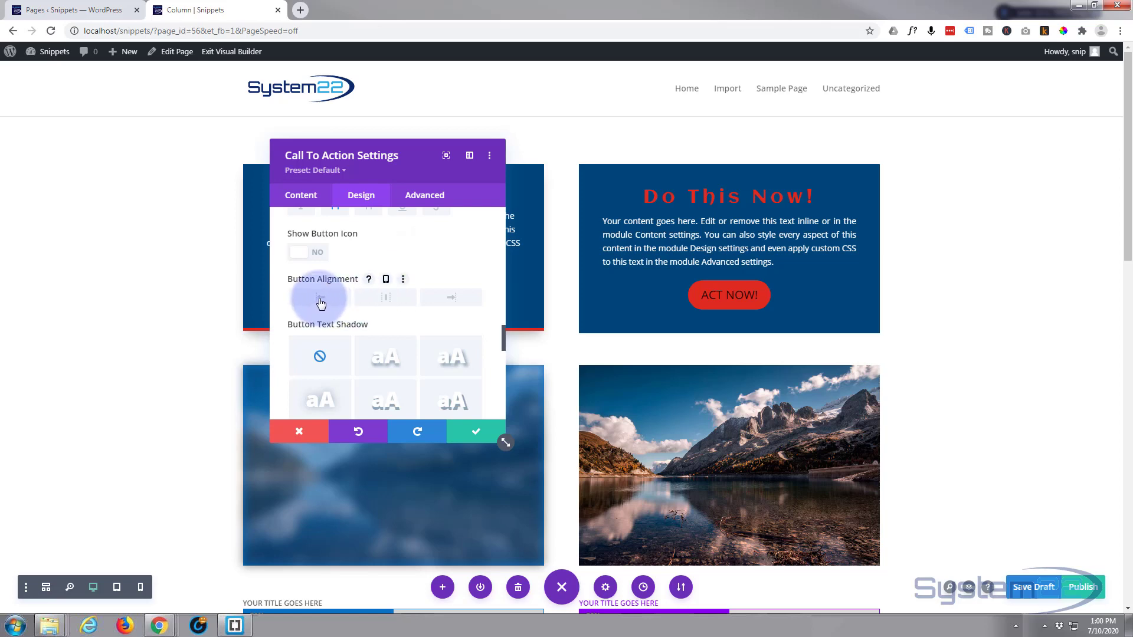
pyautogui.click(450, 304)
pyautogui.click(386, 301)
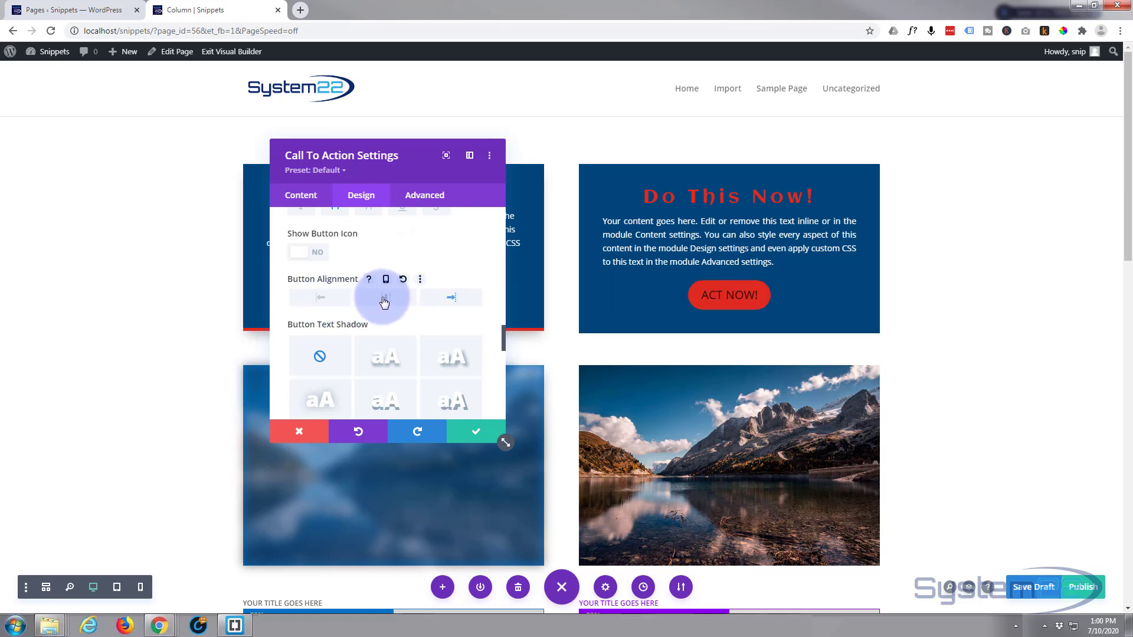
# Look over the text shadow presets offered for the button.
pyautogui.scroll(-3, 387, 308)
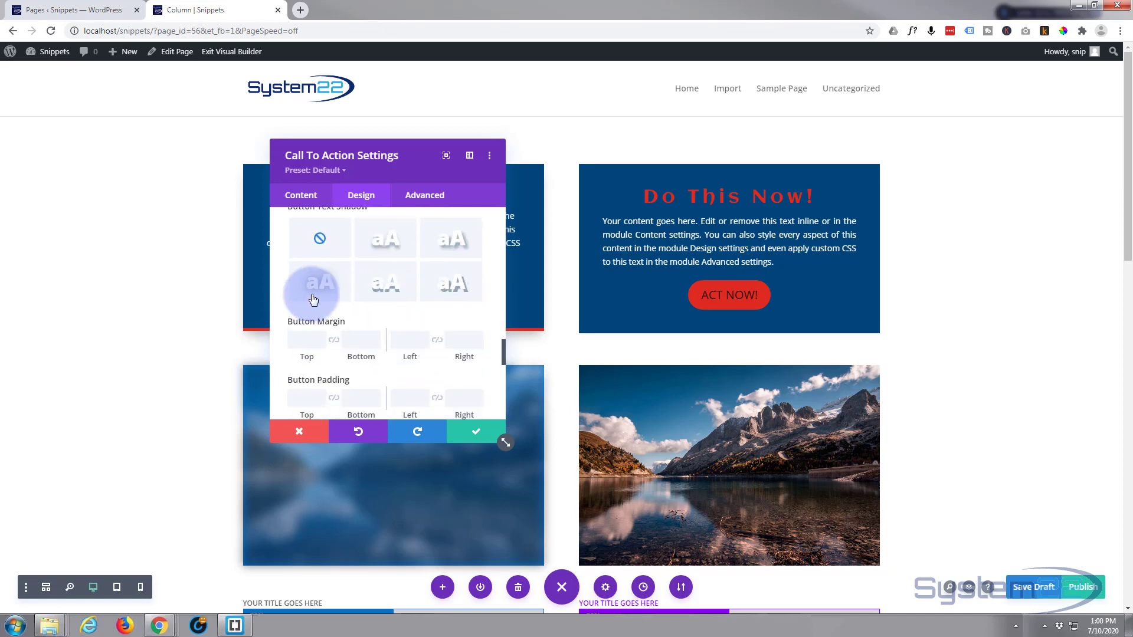
pyautogui.click(382, 234)
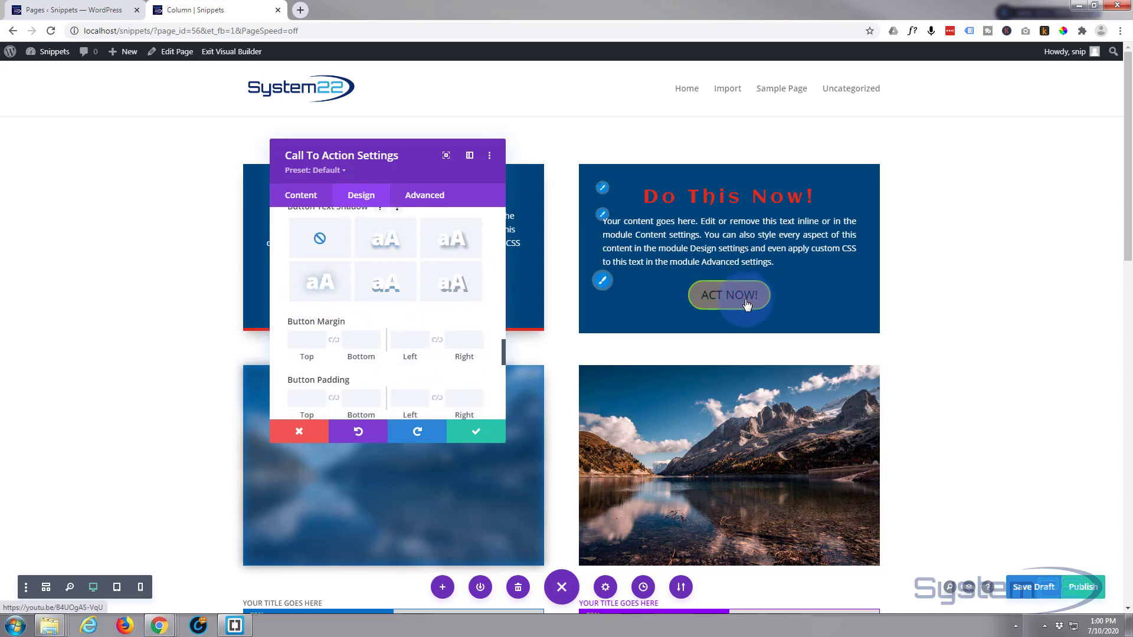
pyautogui.click(435, 298)
# Try a 30px top margin on the button and clear the value.
pyautogui.scroll(-1, 435, 305)
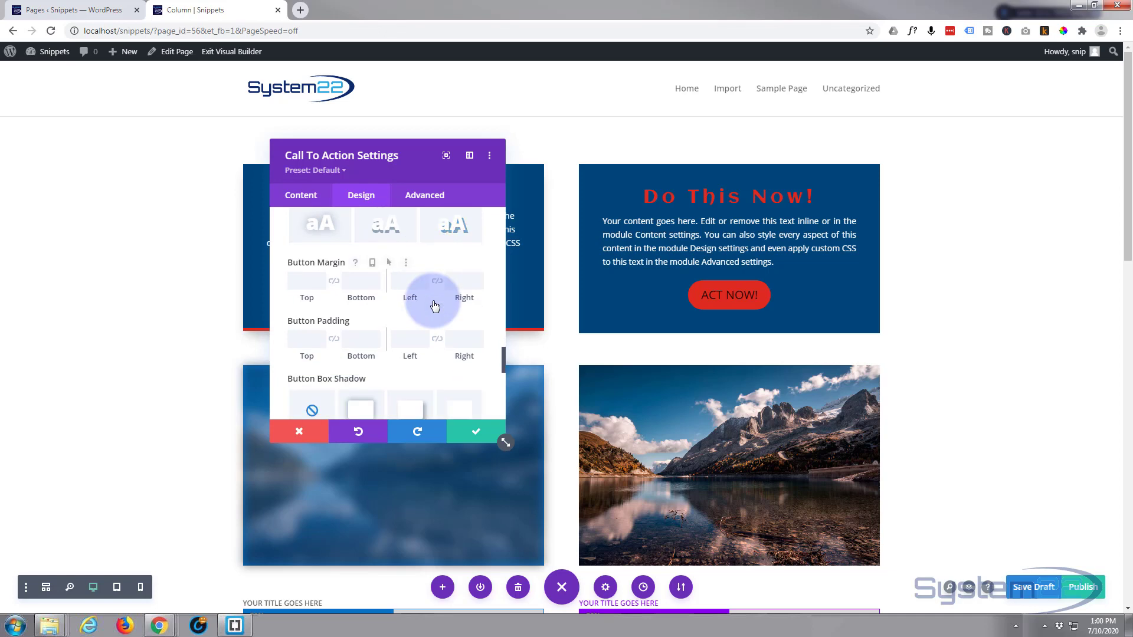
pyautogui.click(301, 282)
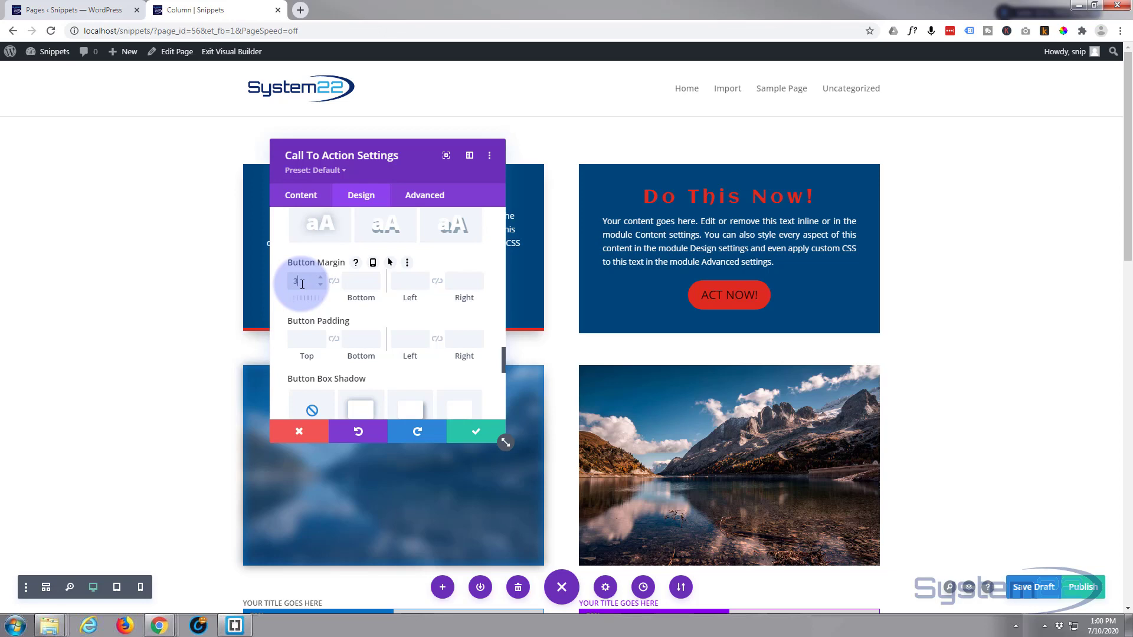
pyautogui.write('3px0')
pyautogui.press('BackSpace')
pyautogui.press('BackSpace')
pyautogui.press('BackSpace')
pyautogui.write('0')
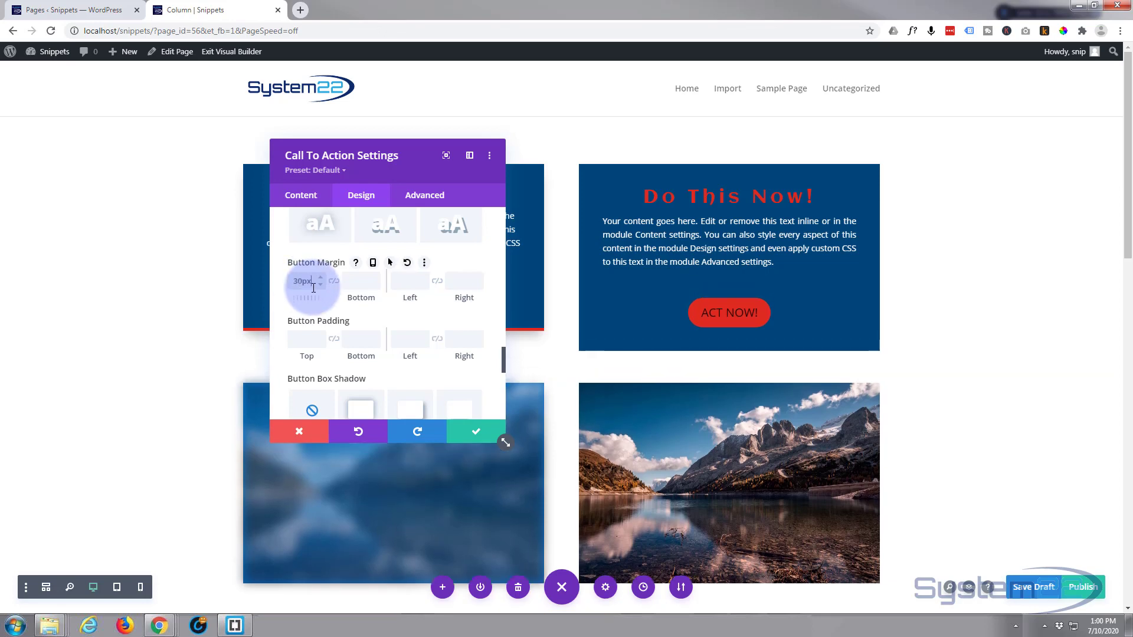
pyautogui.moveTo(306, 289); pyautogui.dragTo(284, 287)
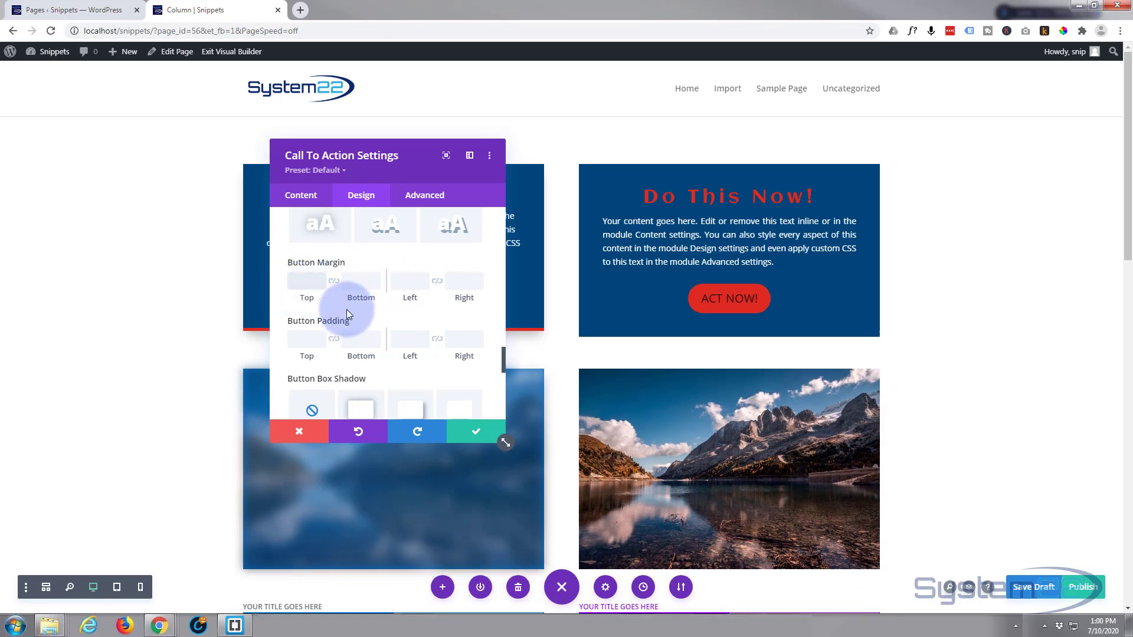
# Set the button's linked top and bottom padding to 20px and its linked left and right padding to 50px.
pyautogui.click(302, 338)
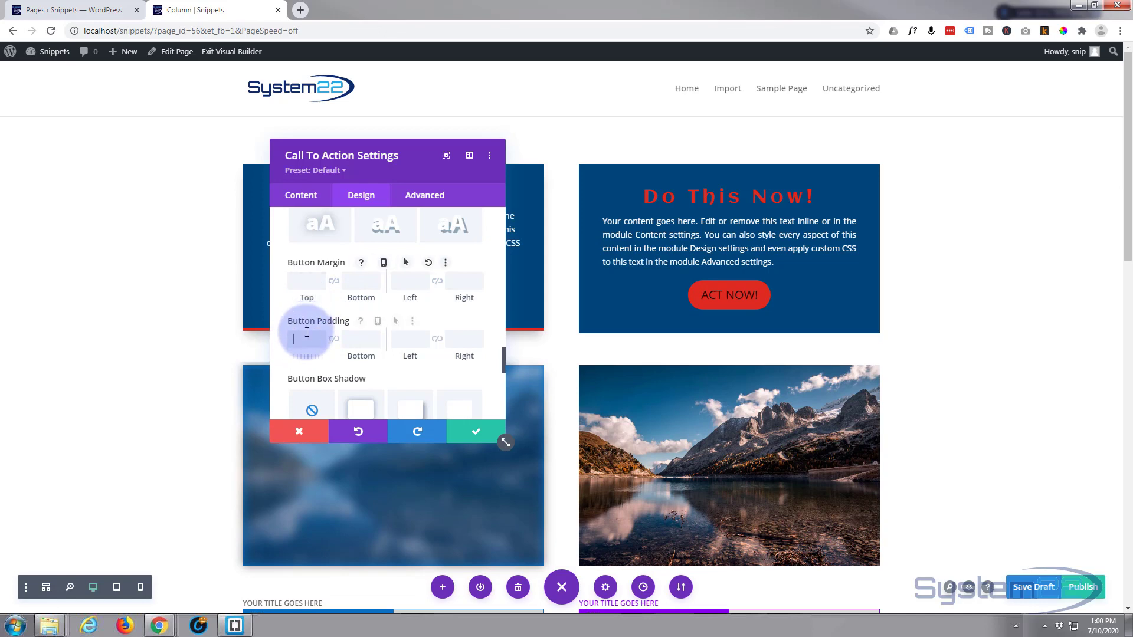
pyautogui.write('20px')
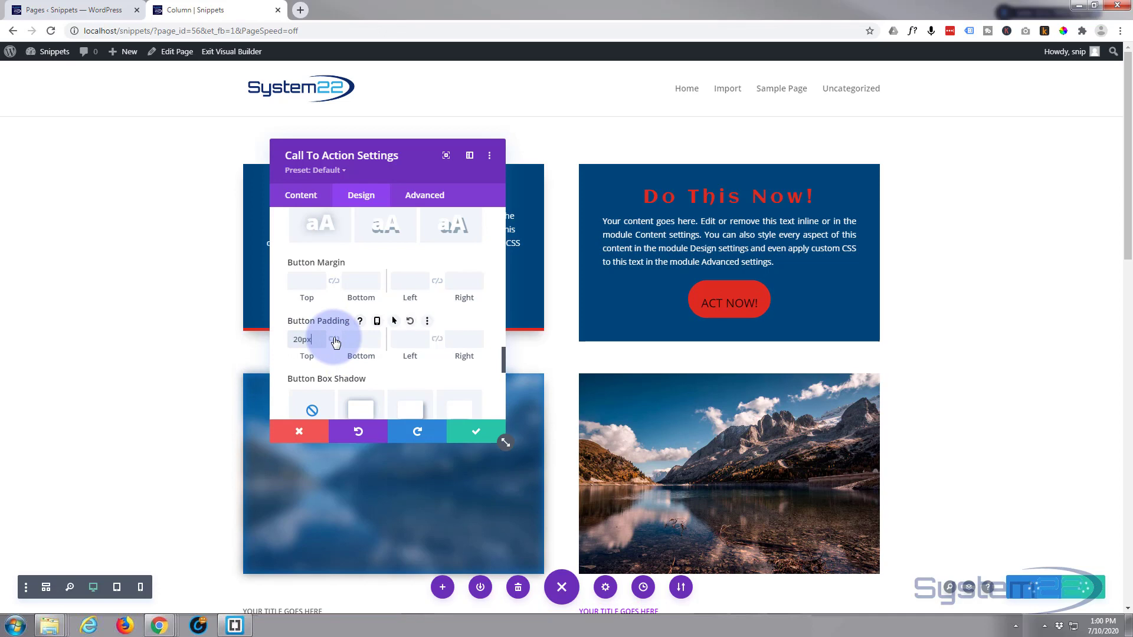
pyautogui.click(334, 340)
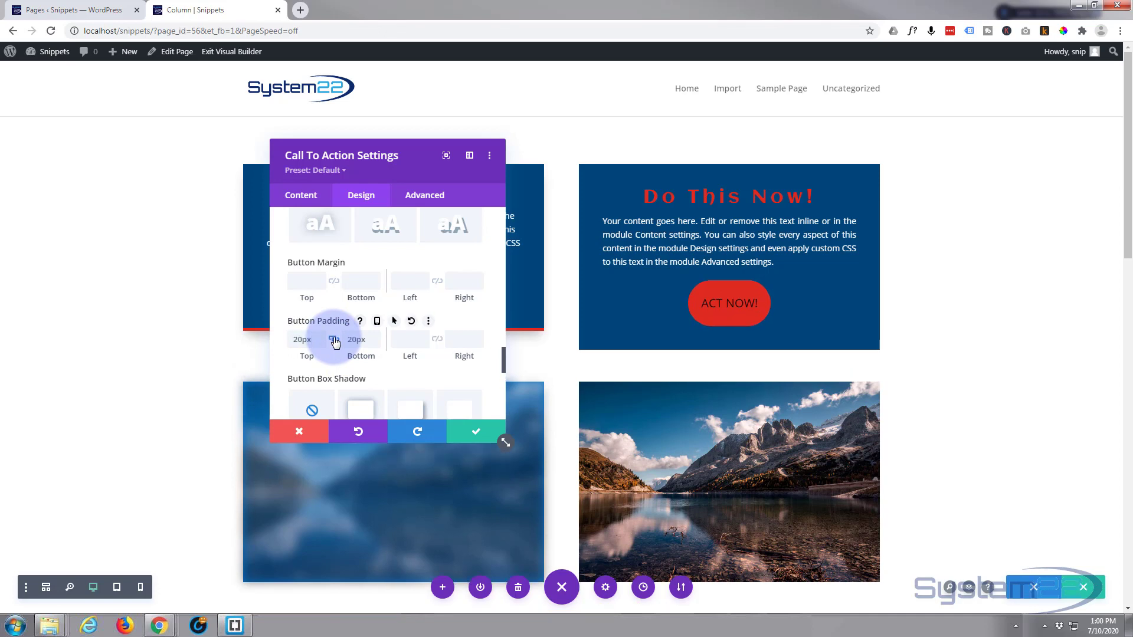
pyautogui.click(405, 340)
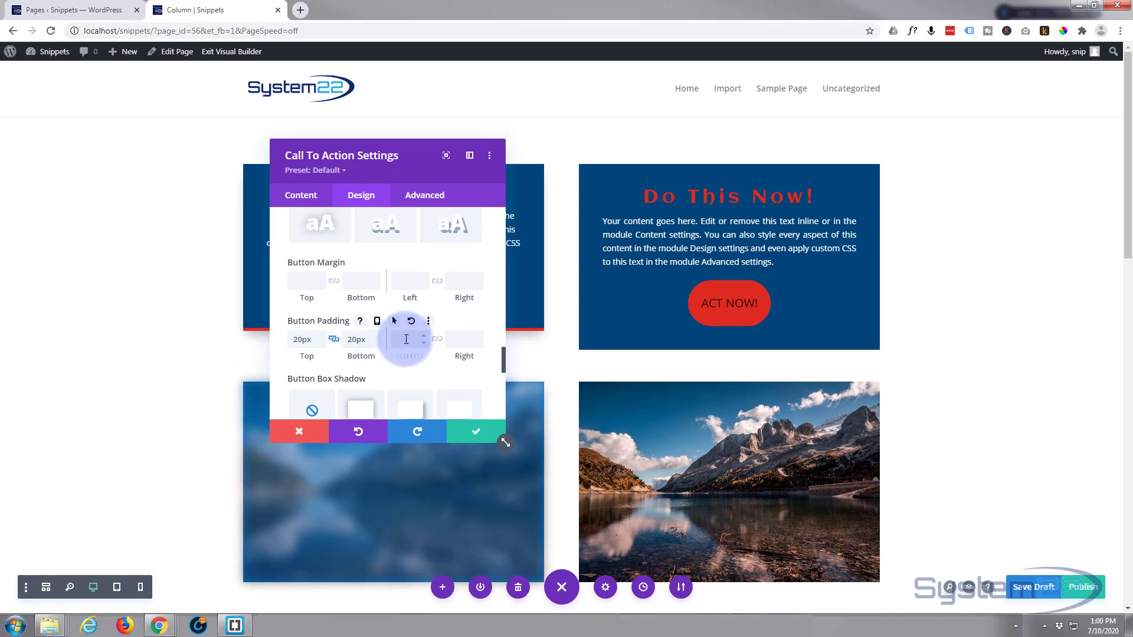
pyautogui.write('50px')
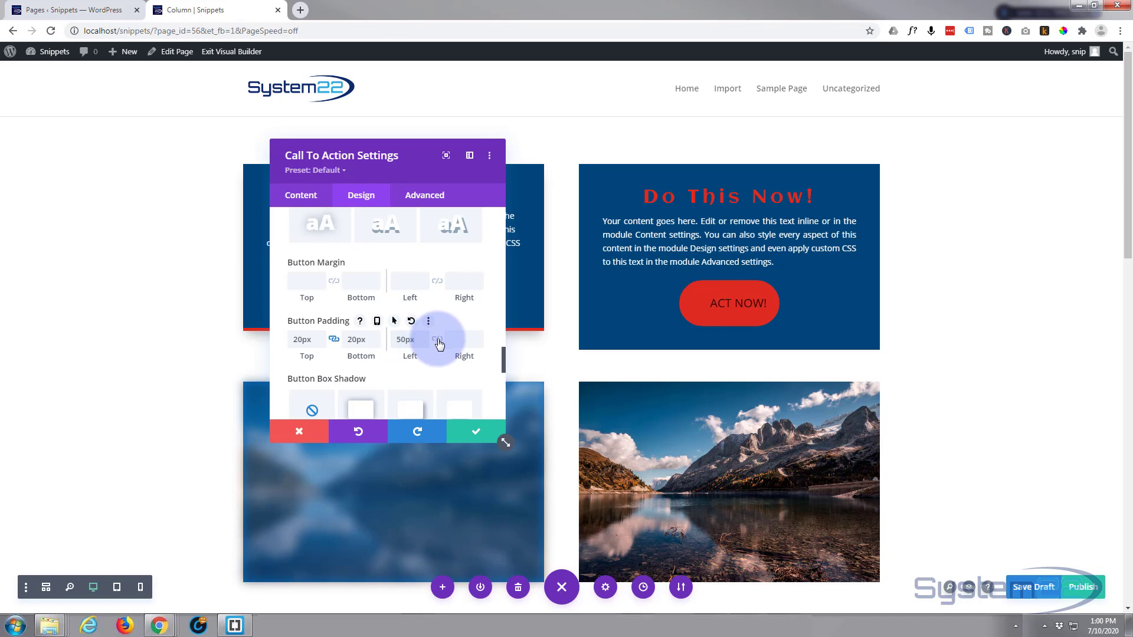
pyautogui.click(438, 340)
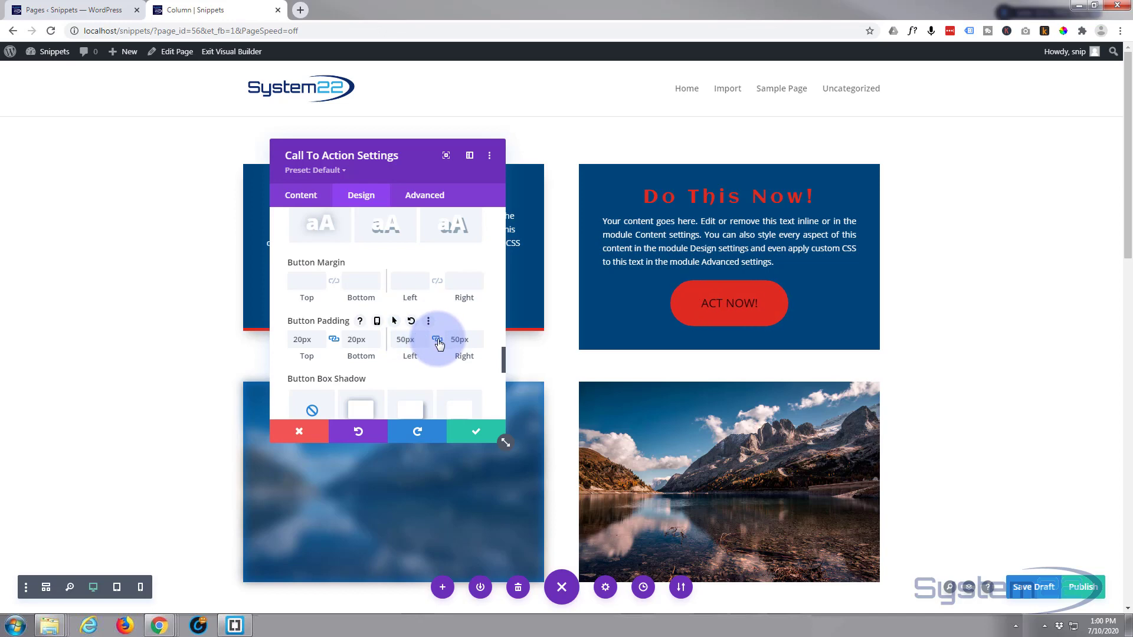
# Compare box shadow presets on the button and apply the one with a soft shadow beneath it.
pyautogui.click(319, 345)
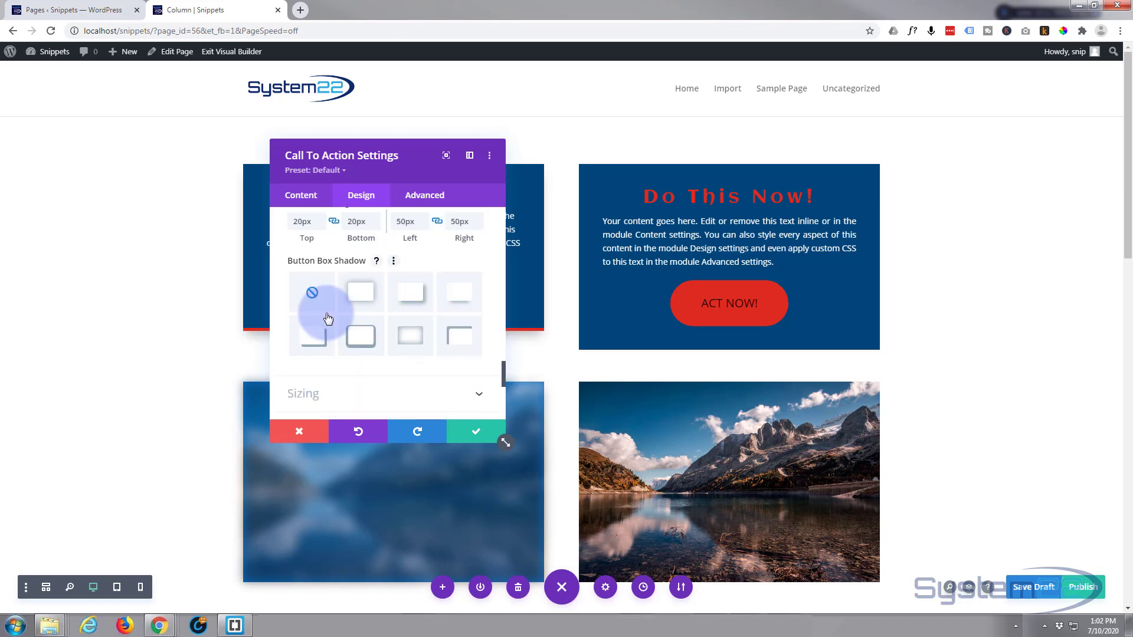
pyautogui.click(464, 299)
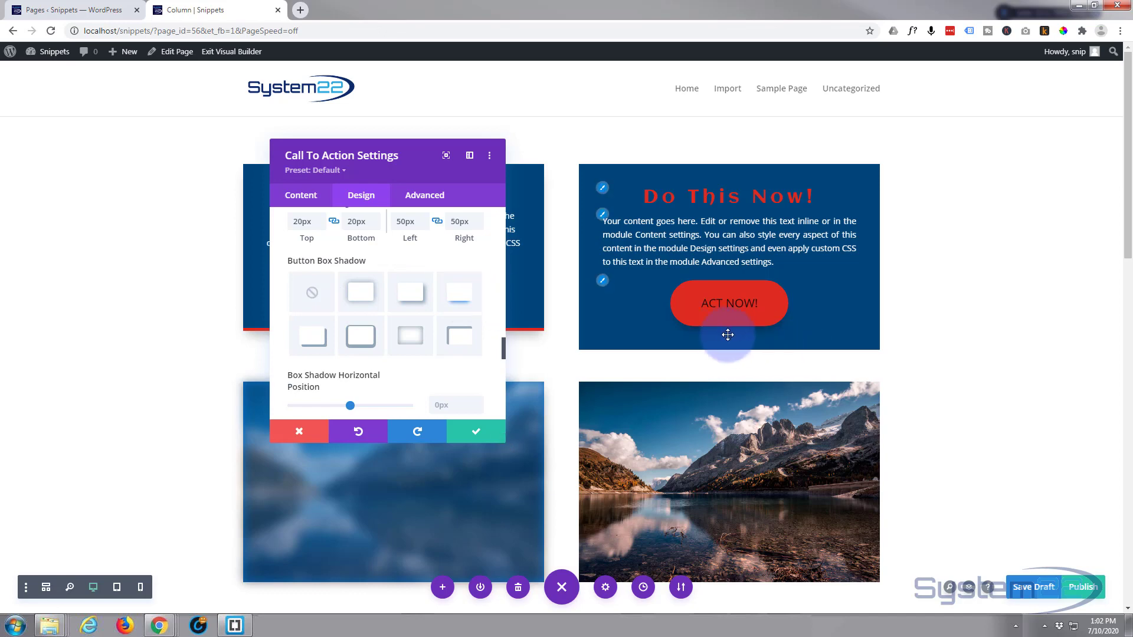
pyautogui.click(418, 338)
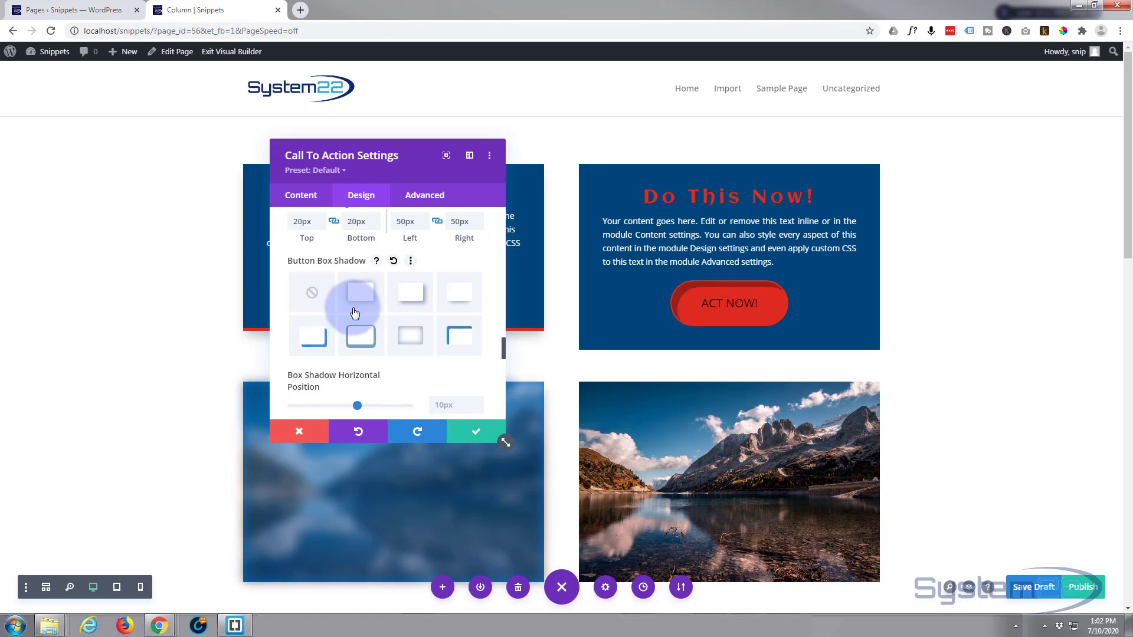
pyautogui.click(454, 300)
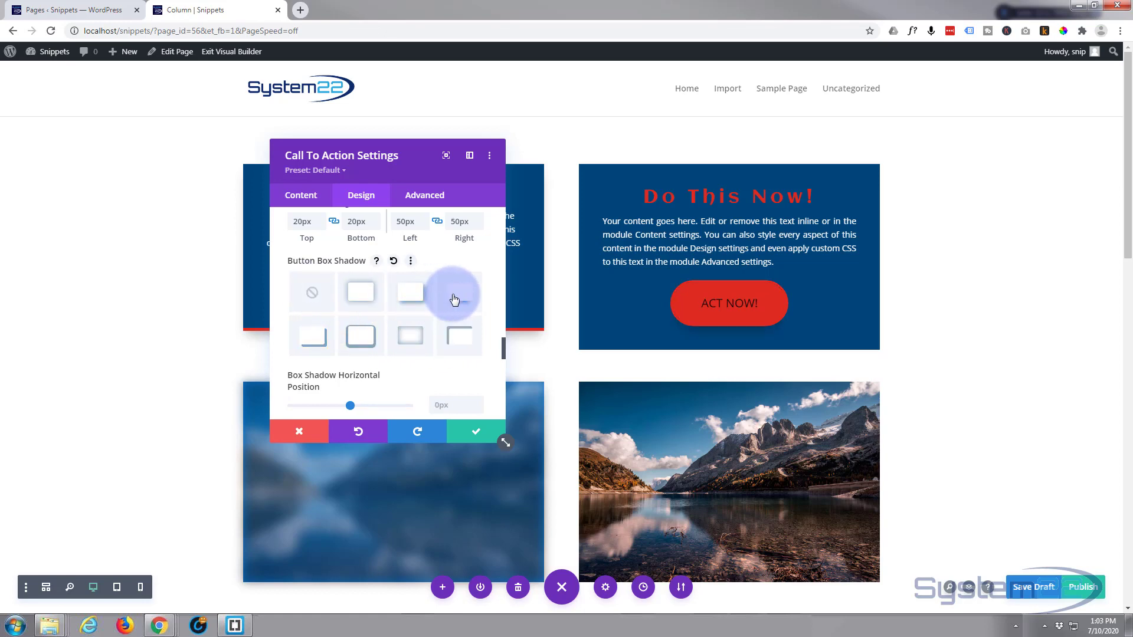
pyautogui.scroll(-2, 380, 292)
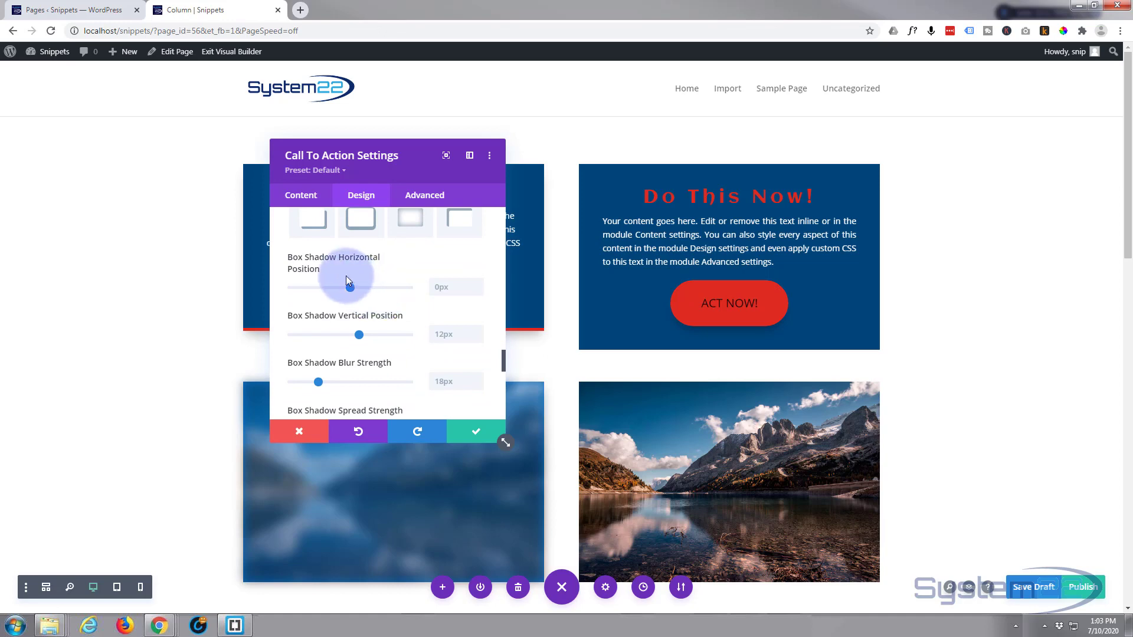
# Try the module at 60% width with centre, right and left alignment, and return its width to 100%.
pyautogui.scroll(-1, 345, 330)
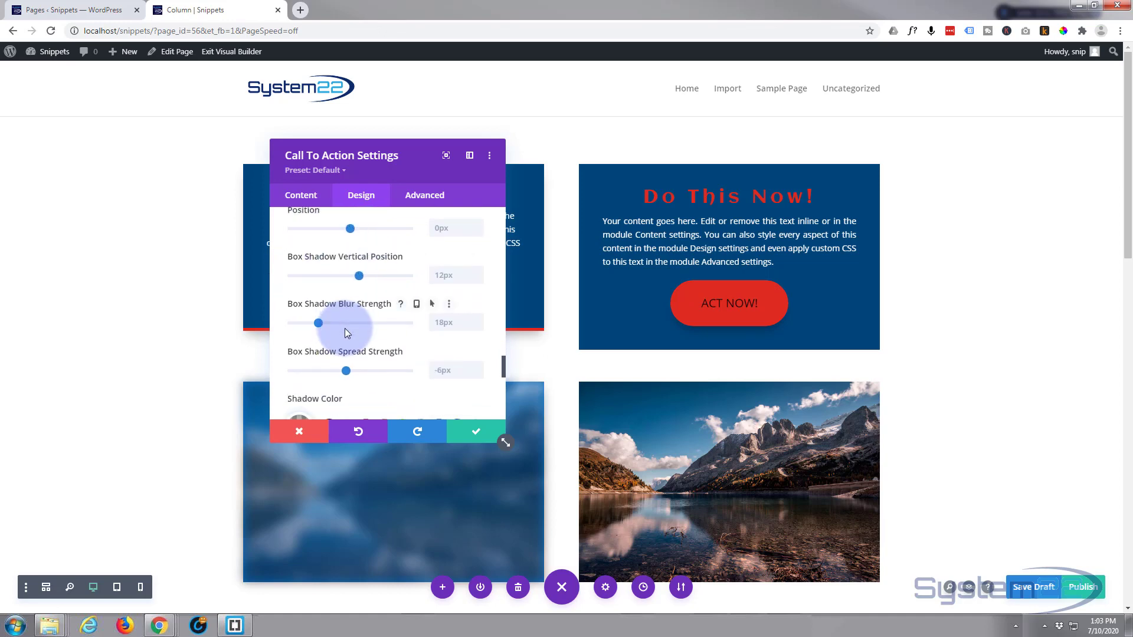
pyautogui.scroll(-3, 345, 333)
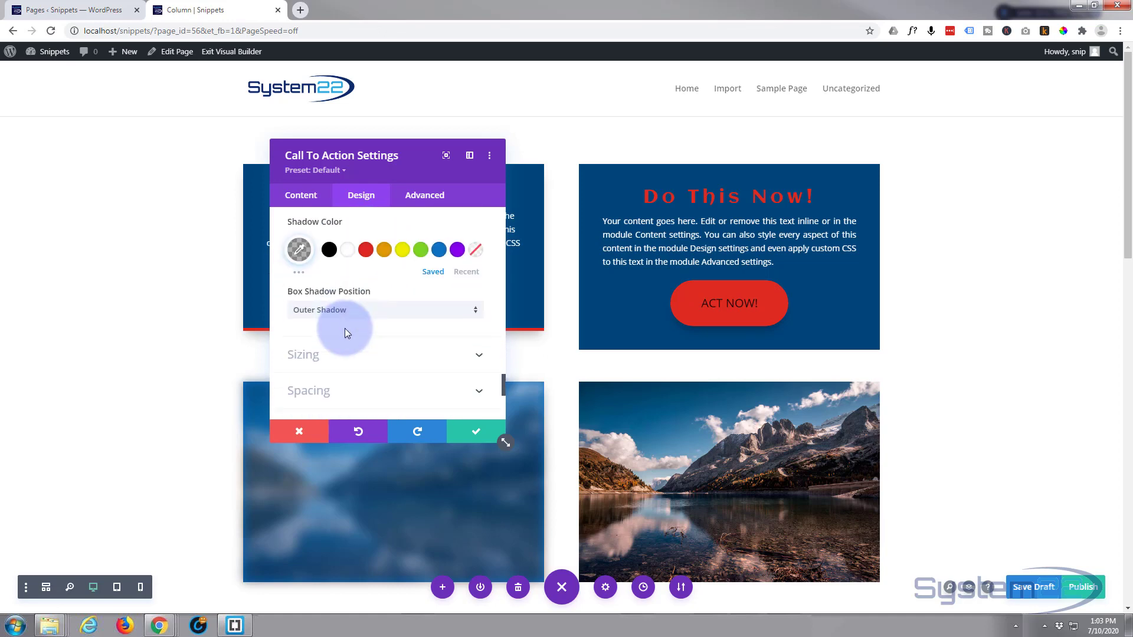
pyautogui.scroll(-1, 344, 334)
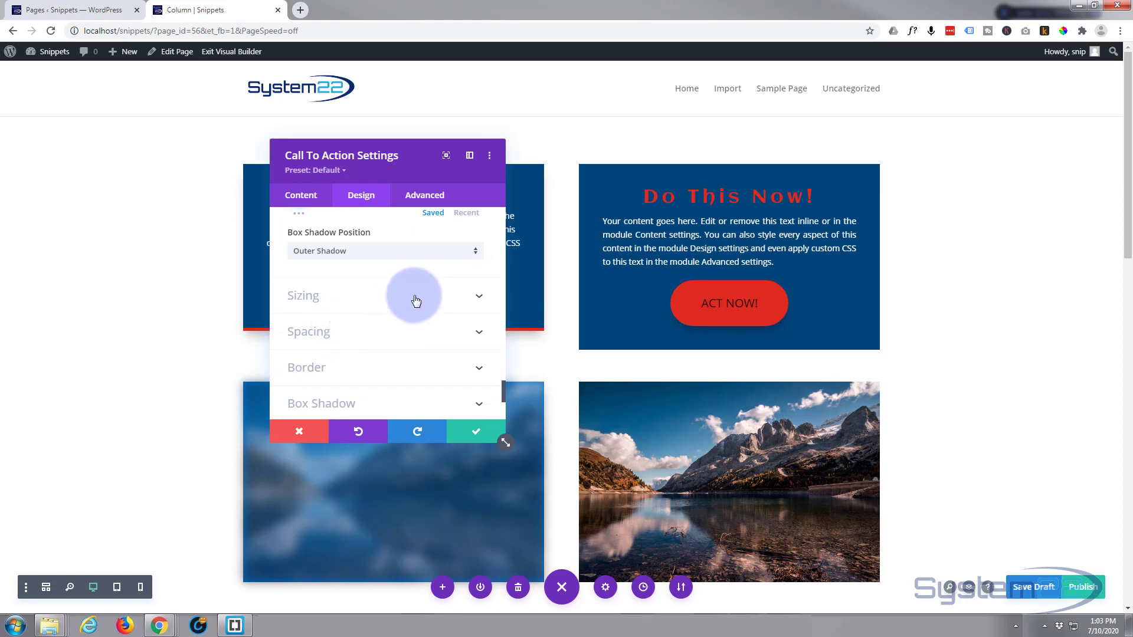
pyautogui.scroll(-3, 419, 297)
pyautogui.scroll(6, 419, 297)
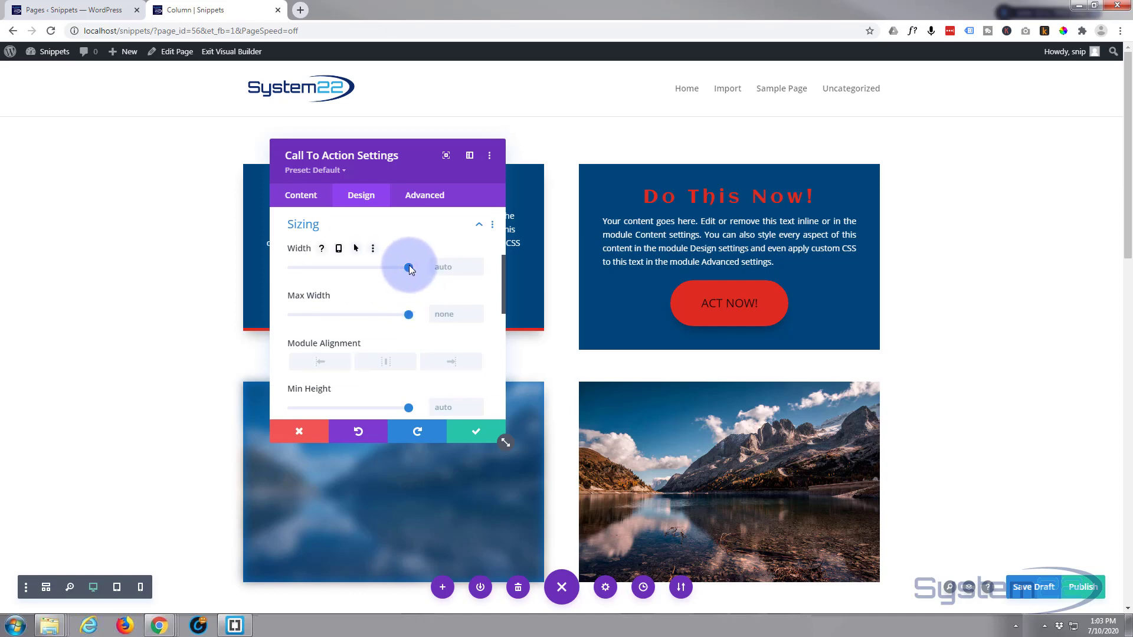
pyautogui.moveTo(409, 267); pyautogui.dragTo(362, 268)
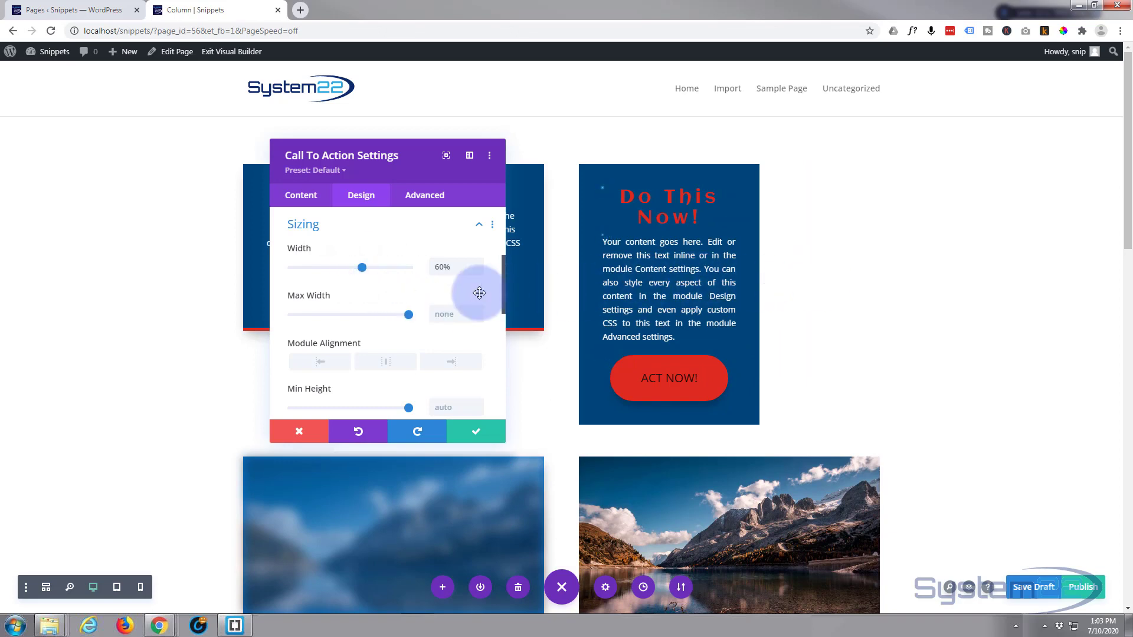
pyautogui.click(386, 364)
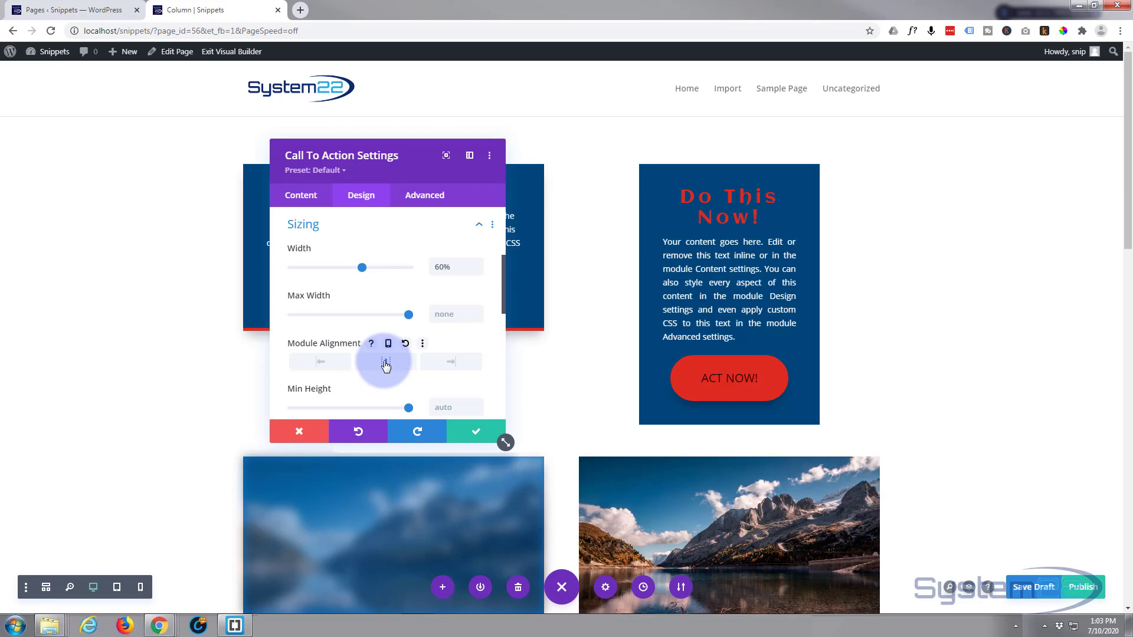
pyautogui.click(446, 362)
pyautogui.click(324, 362)
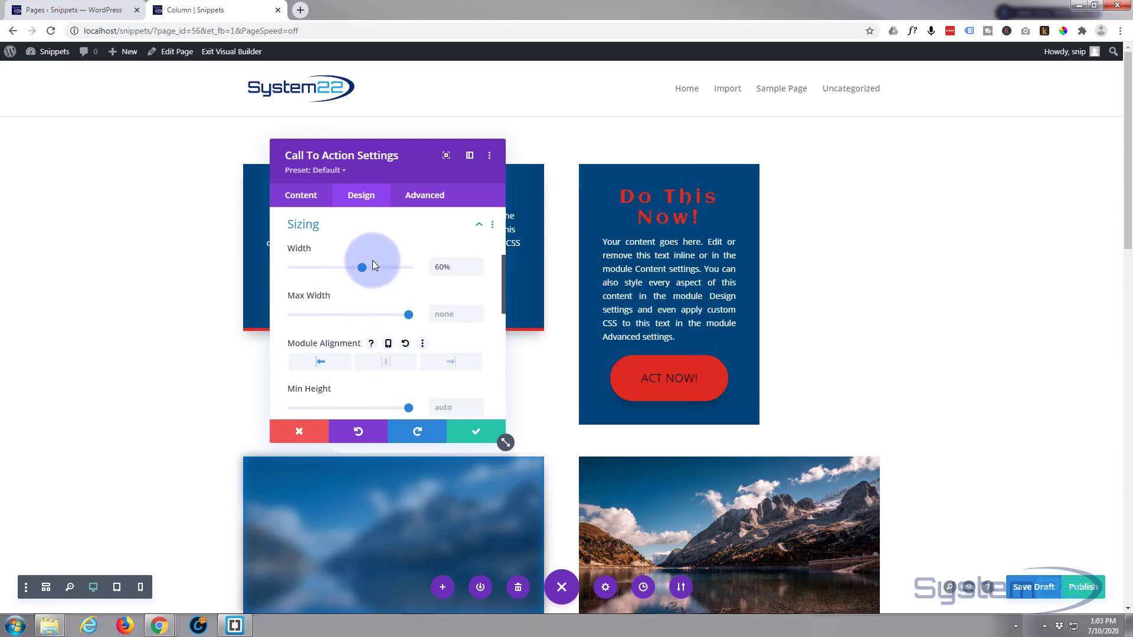
pyautogui.moveTo(361, 269); pyautogui.dragTo(420, 268)
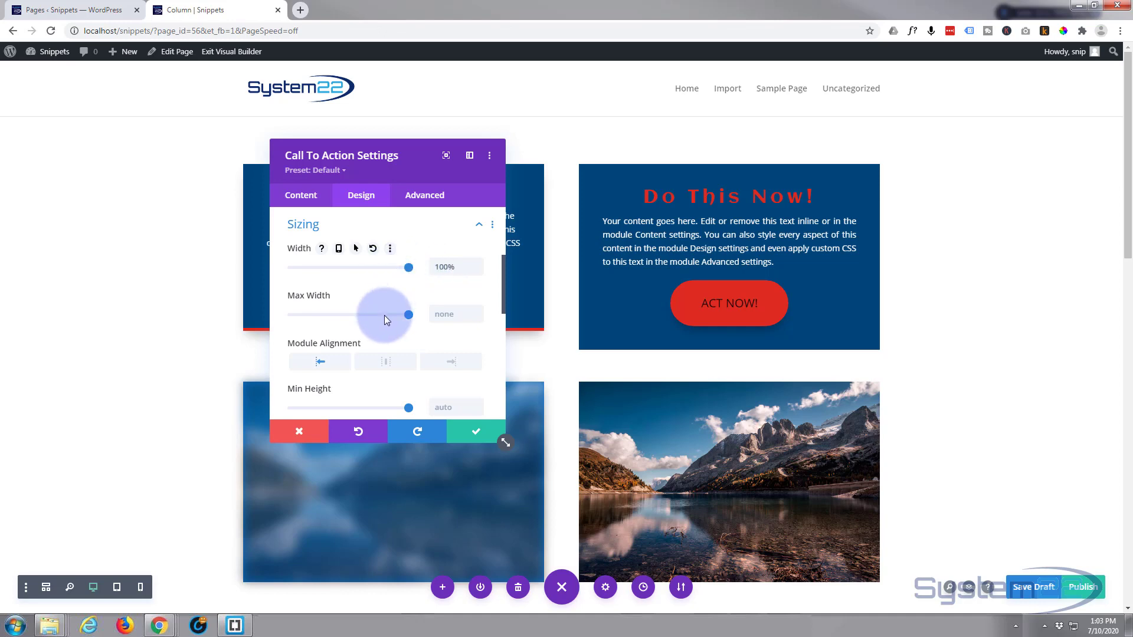
# Round all four linked corners of the Call To Action module to 20px.
pyautogui.scroll(-5, 384, 322)
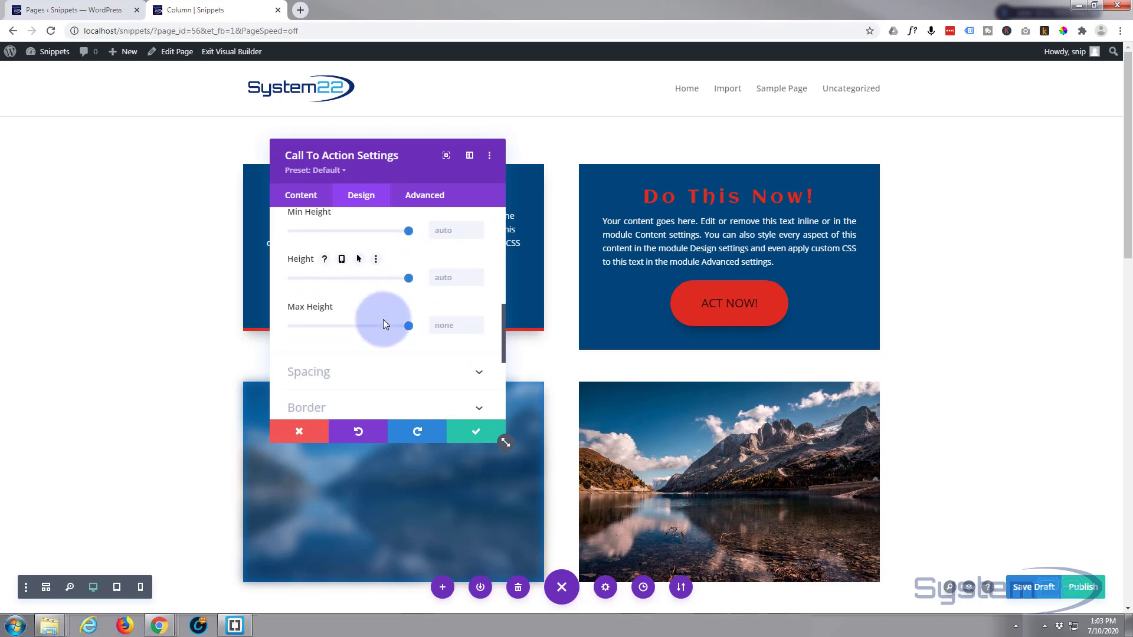
pyautogui.scroll(-3, 383, 323)
pyautogui.click(387, 258)
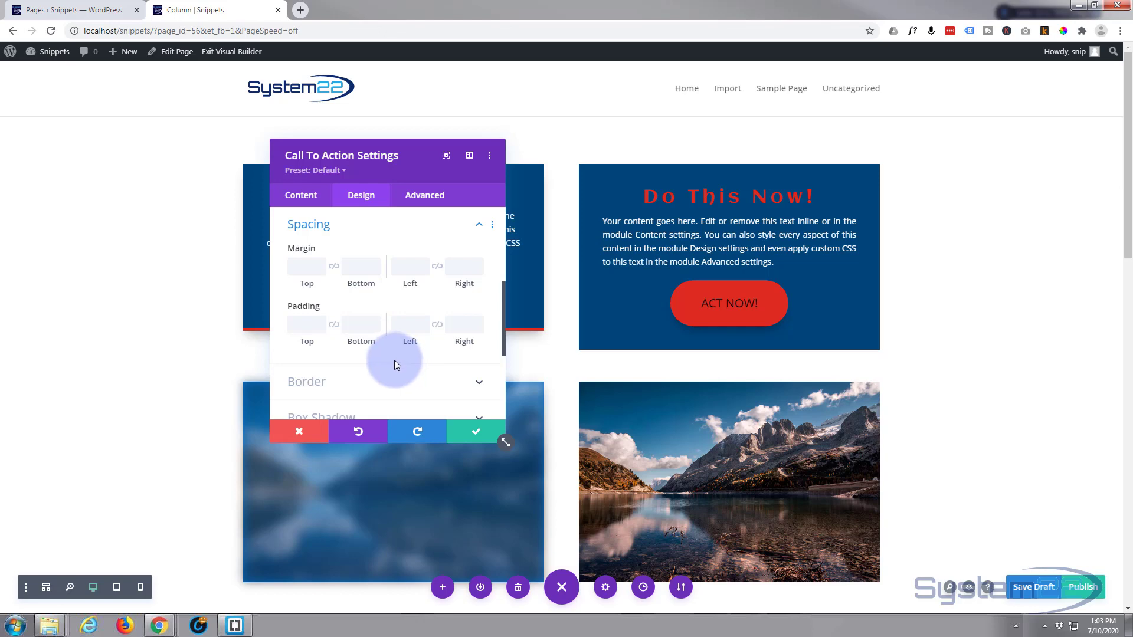
pyautogui.scroll(-1, 393, 360)
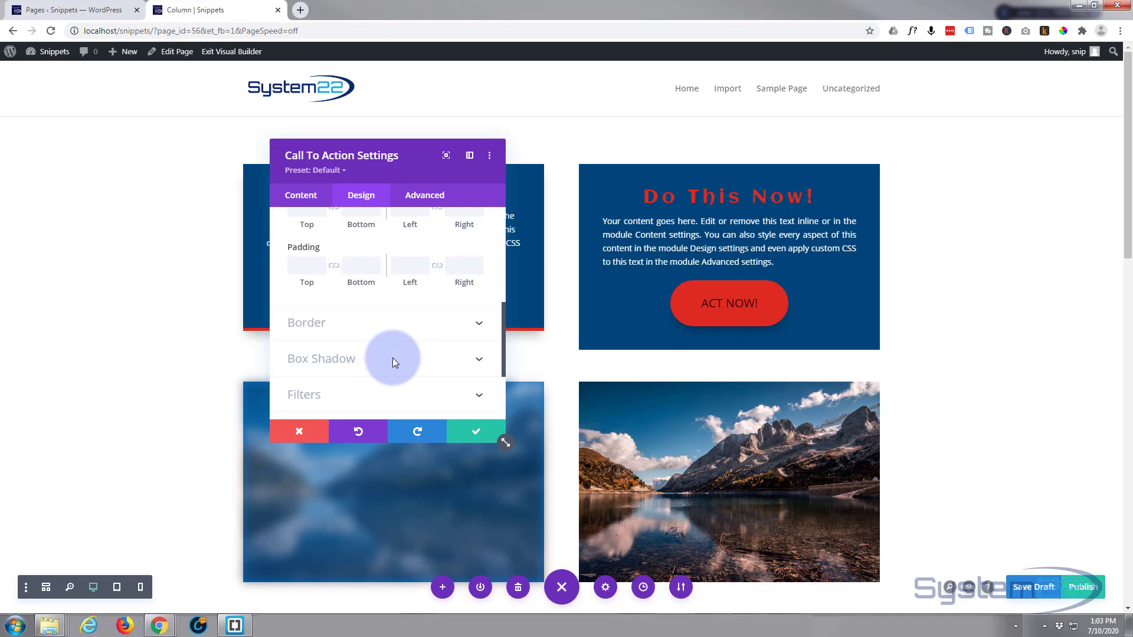
pyautogui.click(385, 329)
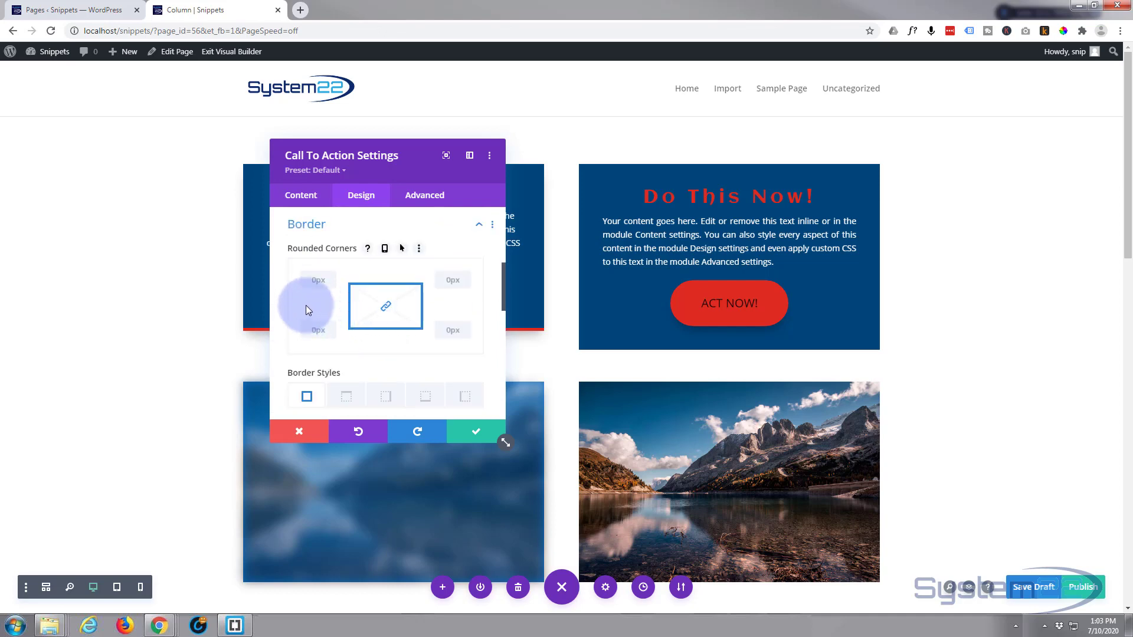
pyautogui.scroll(-1, 306, 304)
pyautogui.scroll(1, 304, 302)
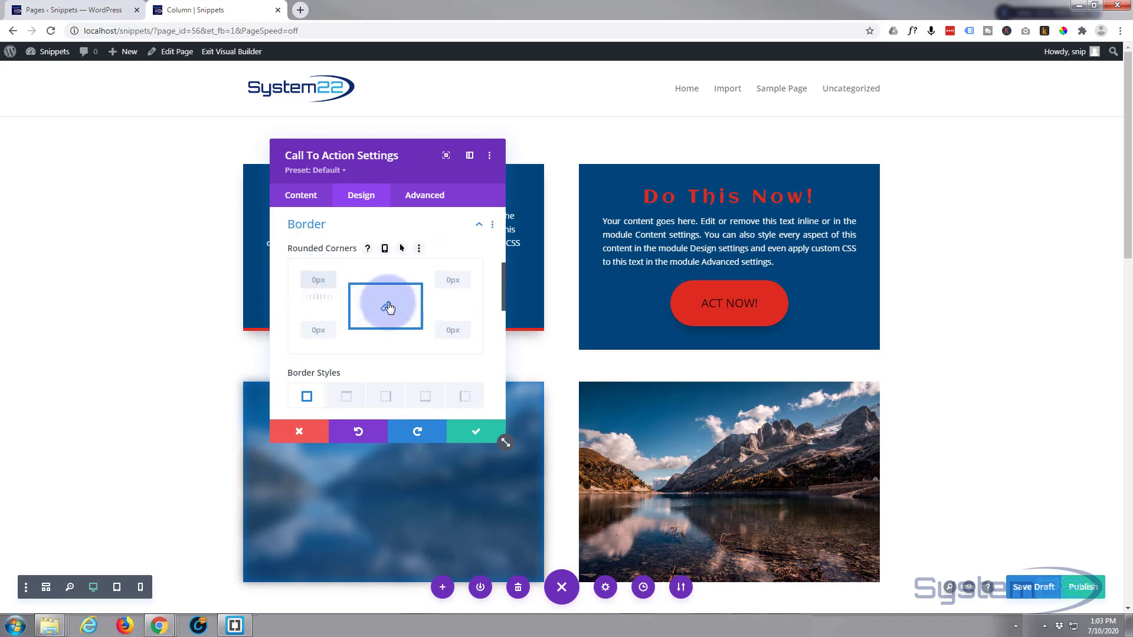
pyautogui.click(313, 282)
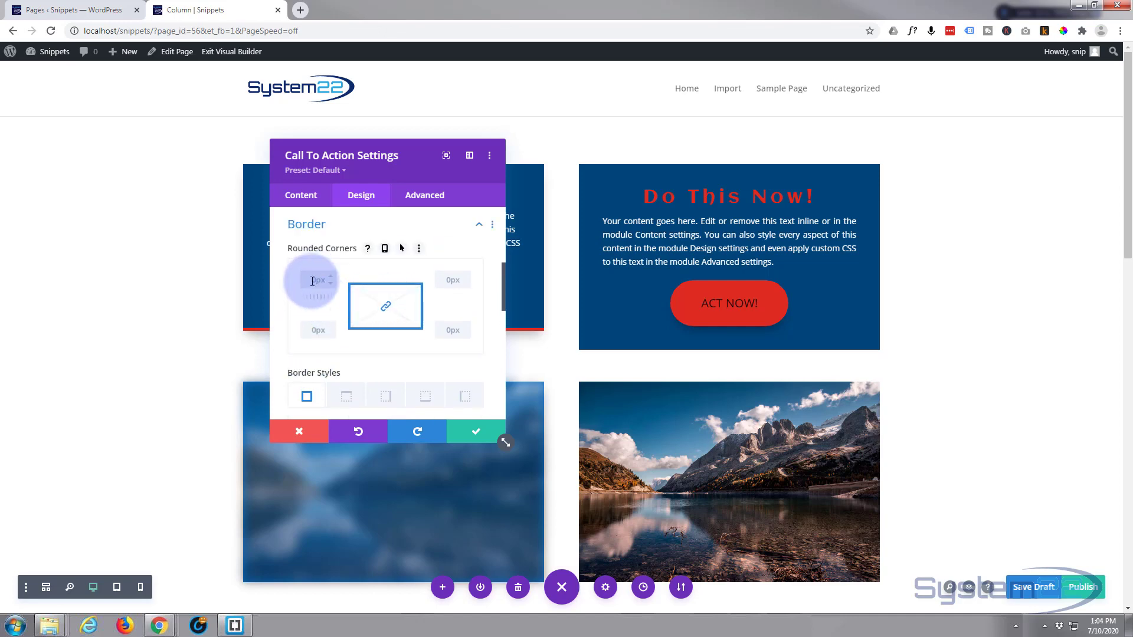
pyautogui.write('20')
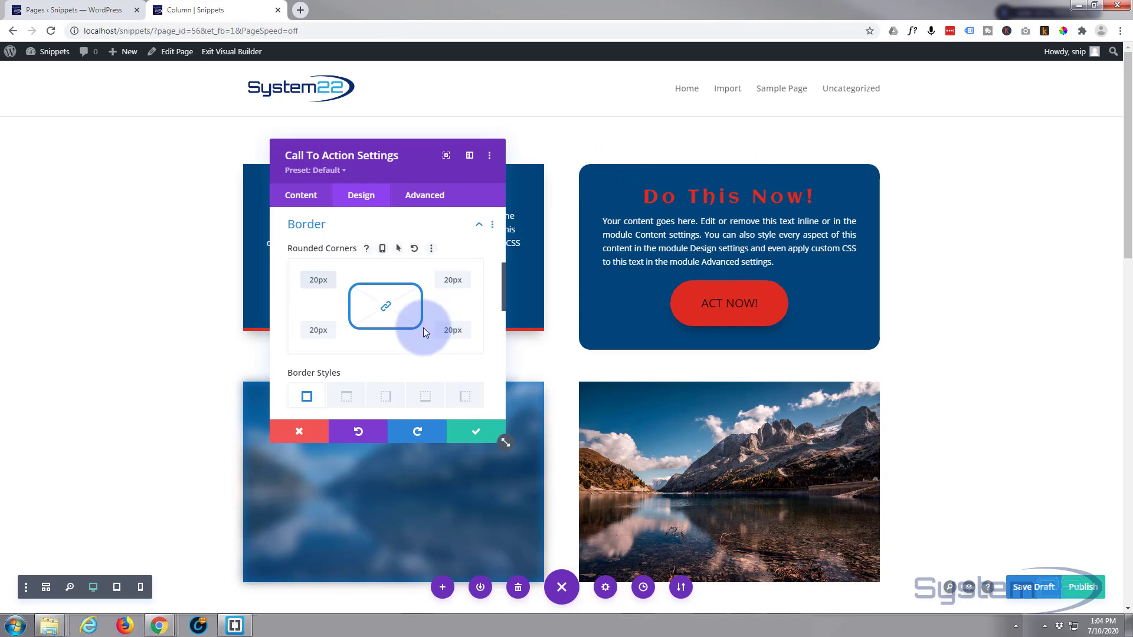
# Give the module a red bottom border with a width of 8px.
pyautogui.scroll(-1, 415, 334)
pyautogui.scroll(-1, 415, 334)
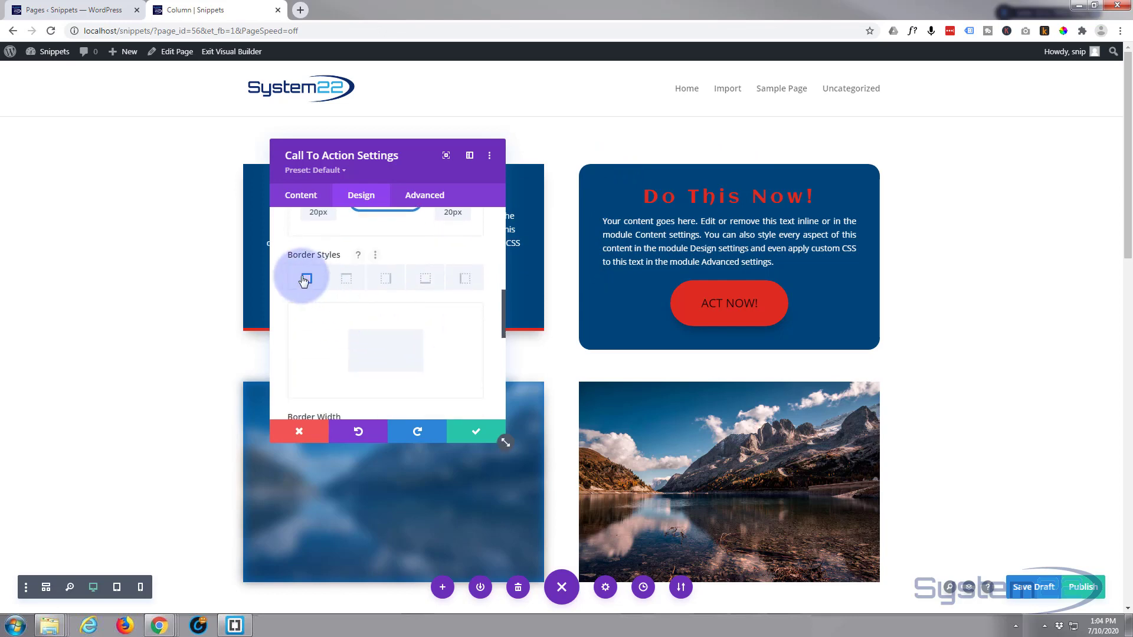
pyautogui.click(428, 283)
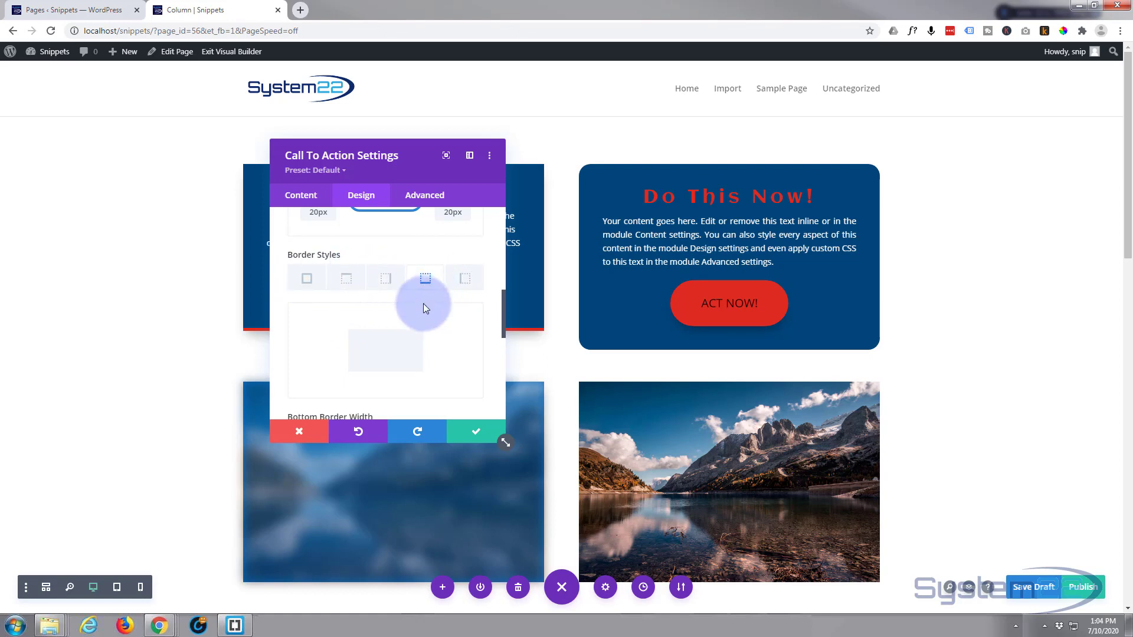
pyautogui.scroll(-1, 424, 306)
pyautogui.scroll(-1, 424, 305)
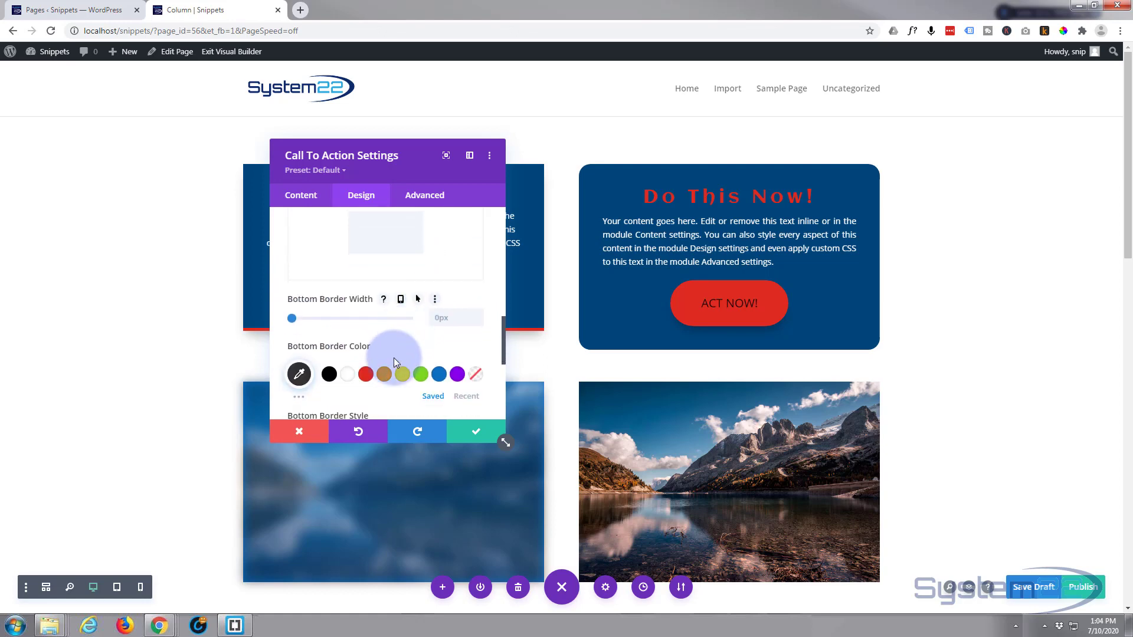
pyautogui.click(366, 374)
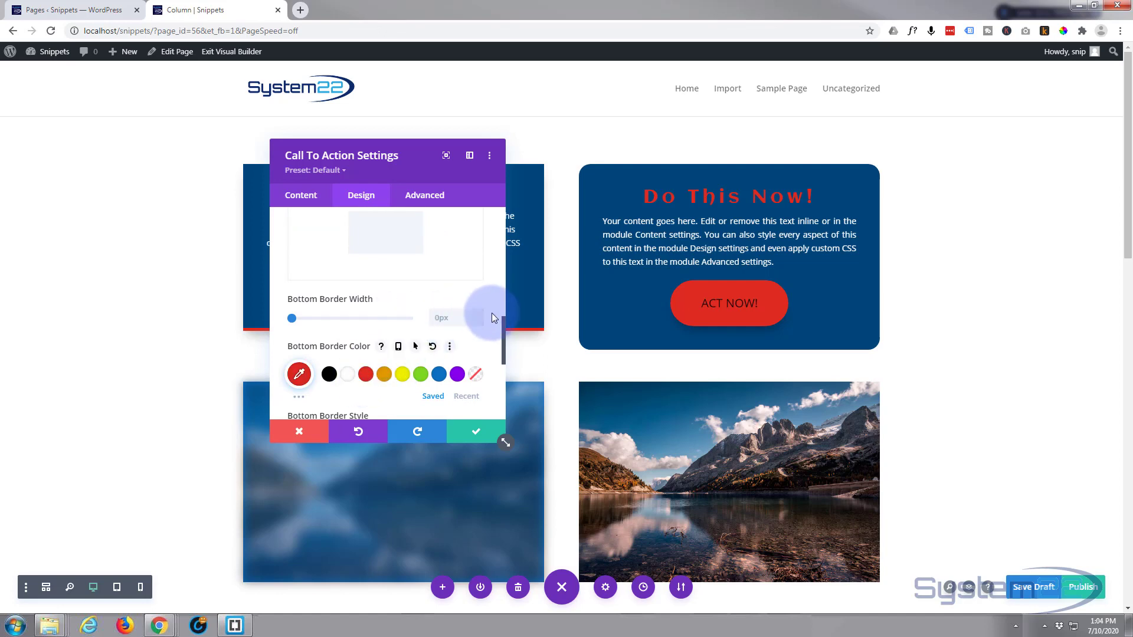
pyautogui.click(477, 313)
pyautogui.click(478, 314)
pyautogui.click(477, 314)
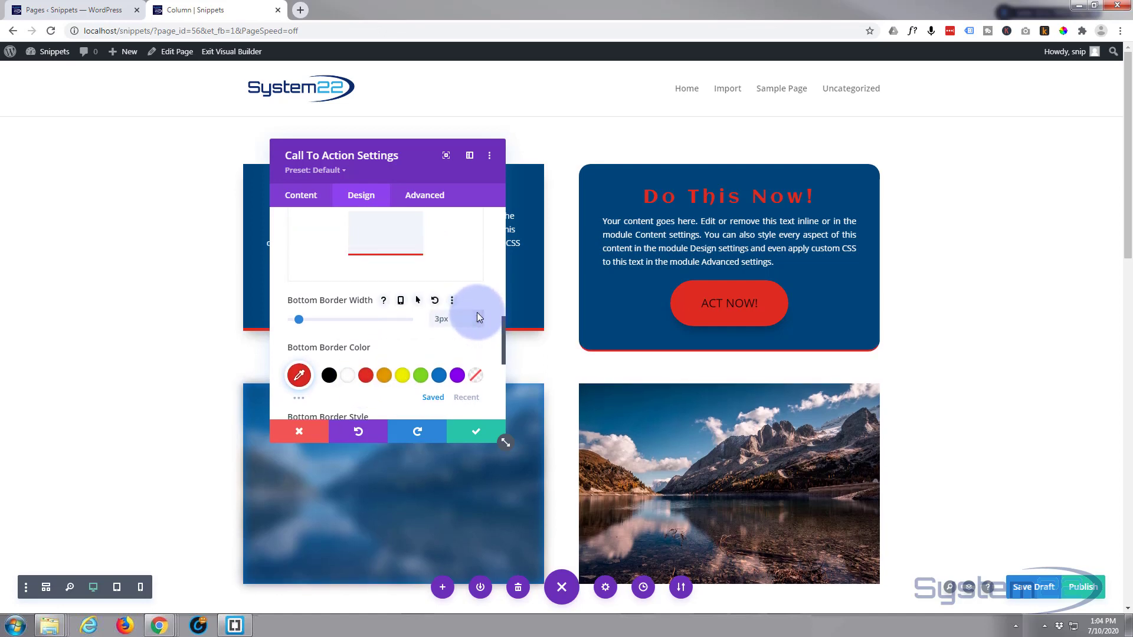
pyautogui.click(477, 313)
pyautogui.click(478, 313)
pyautogui.click(478, 314)
pyautogui.click(477, 313)
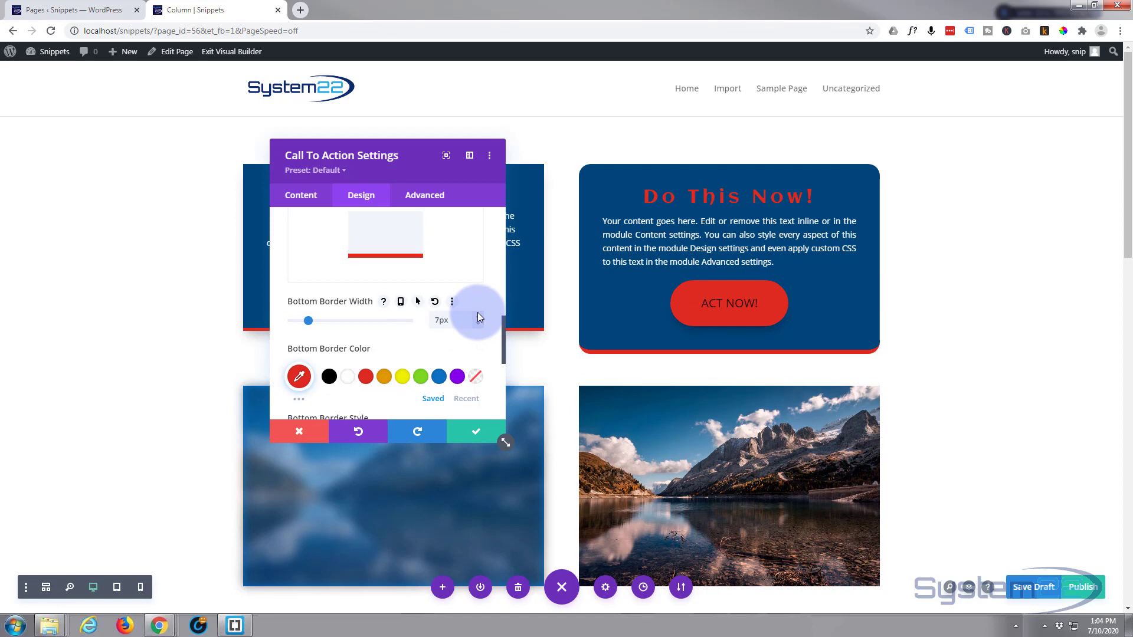
pyautogui.click(478, 313)
# Compare box shadow presets on the whole module and apply the one with a soft shadow beneath it.
pyautogui.scroll(-1, 414, 333)
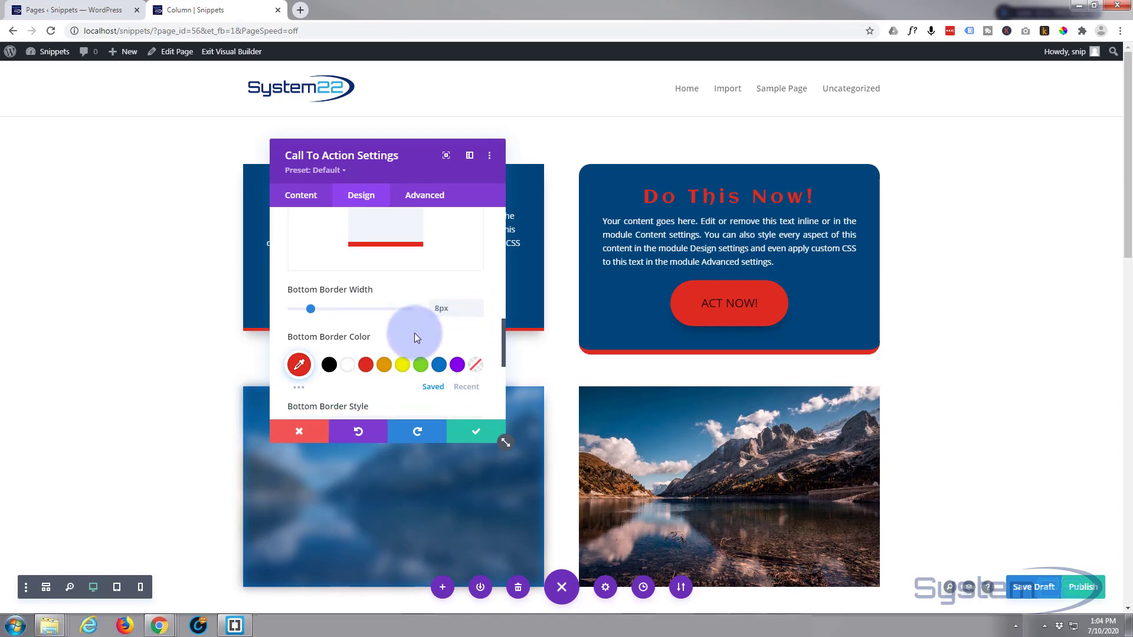
pyautogui.scroll(-5, 414, 337)
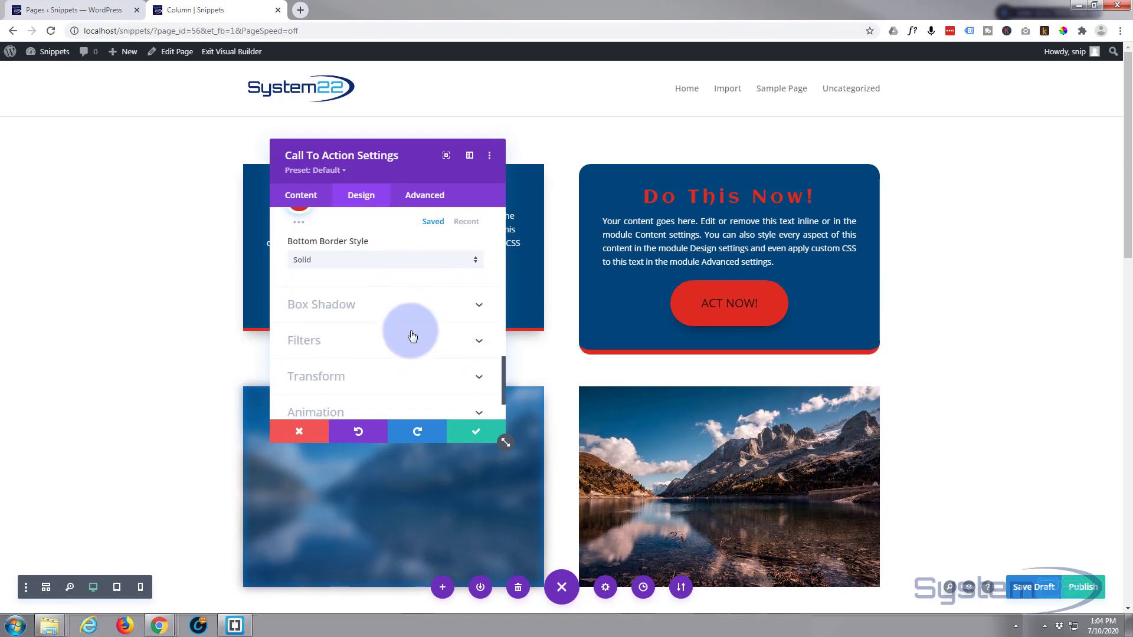
pyautogui.click(397, 305)
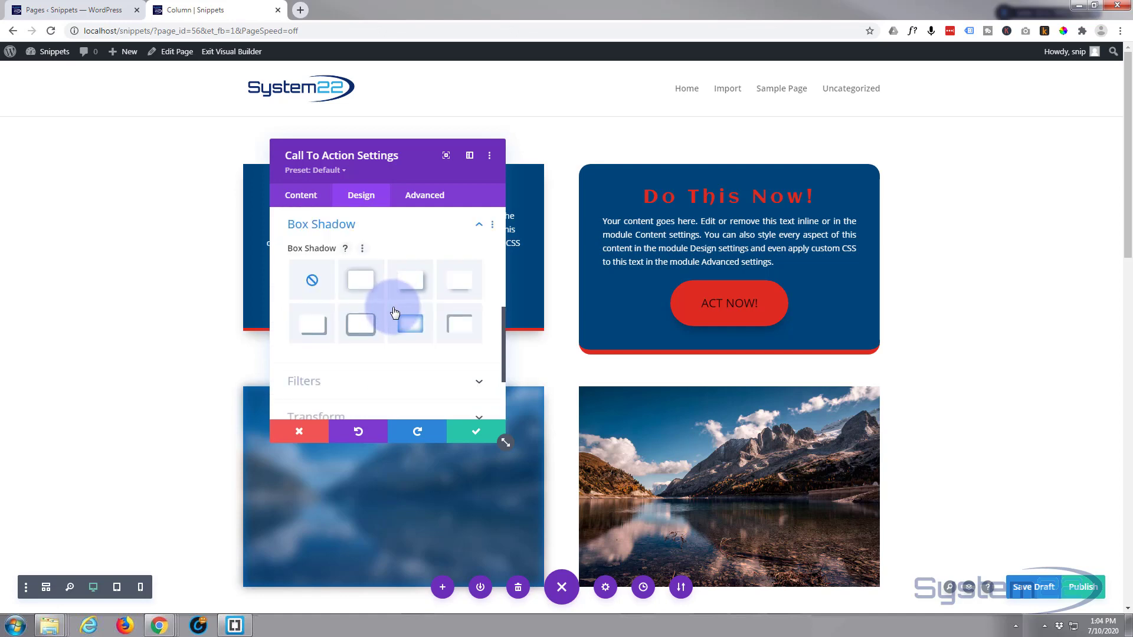
pyautogui.click(457, 289)
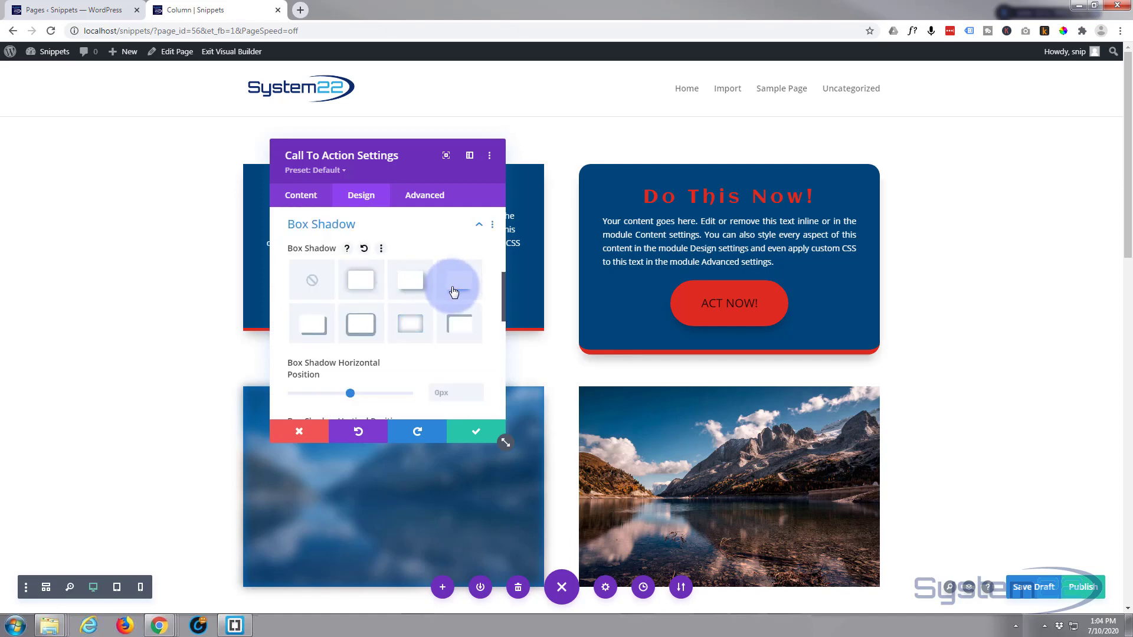
pyautogui.click(381, 281)
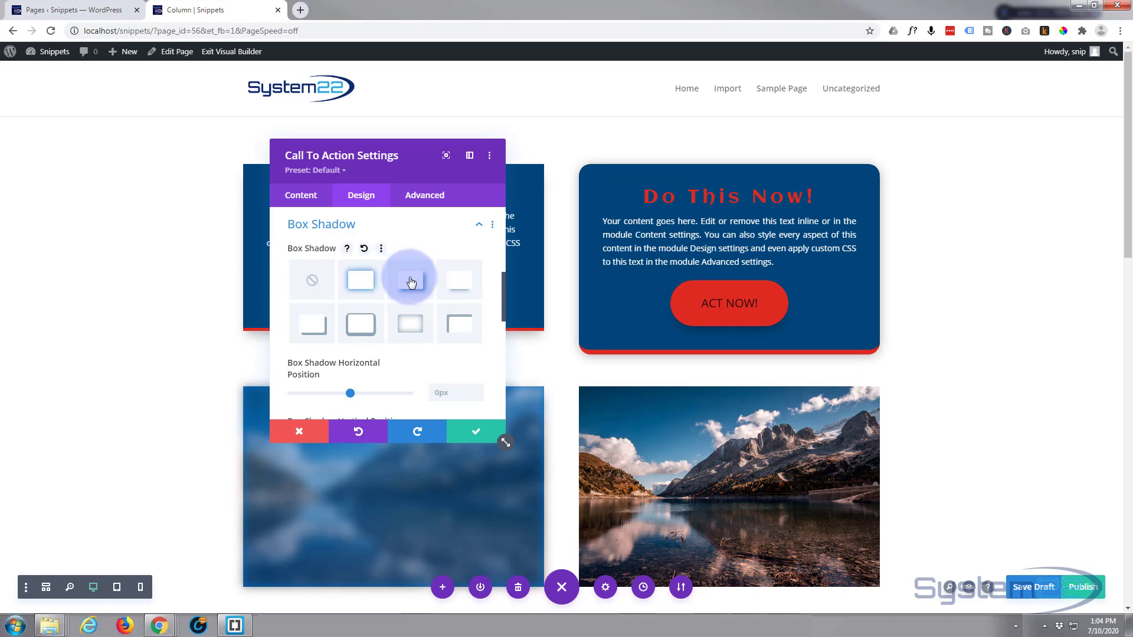
pyautogui.click(415, 282)
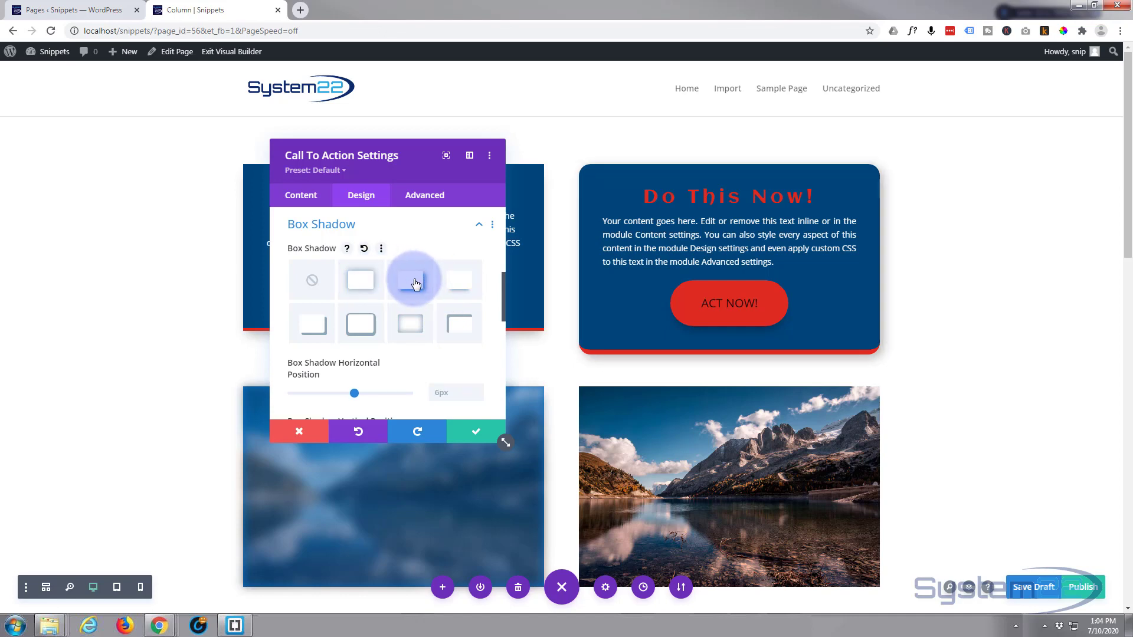
pyautogui.click(462, 288)
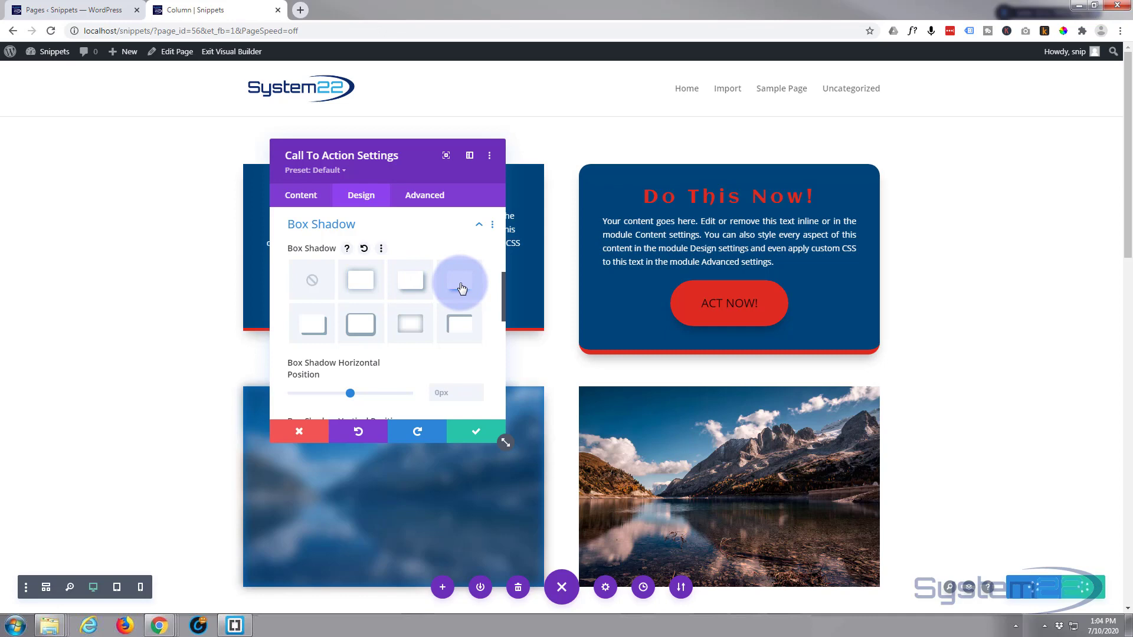
pyautogui.click(361, 309)
# Save the module settings and the page draft, and exit the Visual Builder.
pyautogui.scroll(-2, 361, 310)
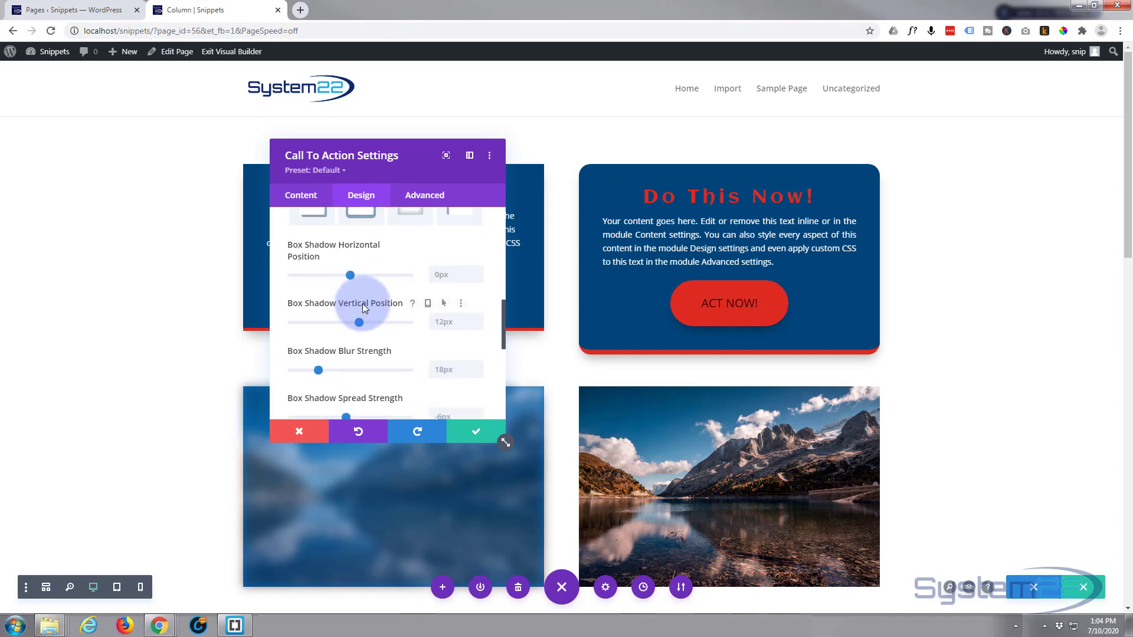
pyautogui.scroll(-4, 362, 307)
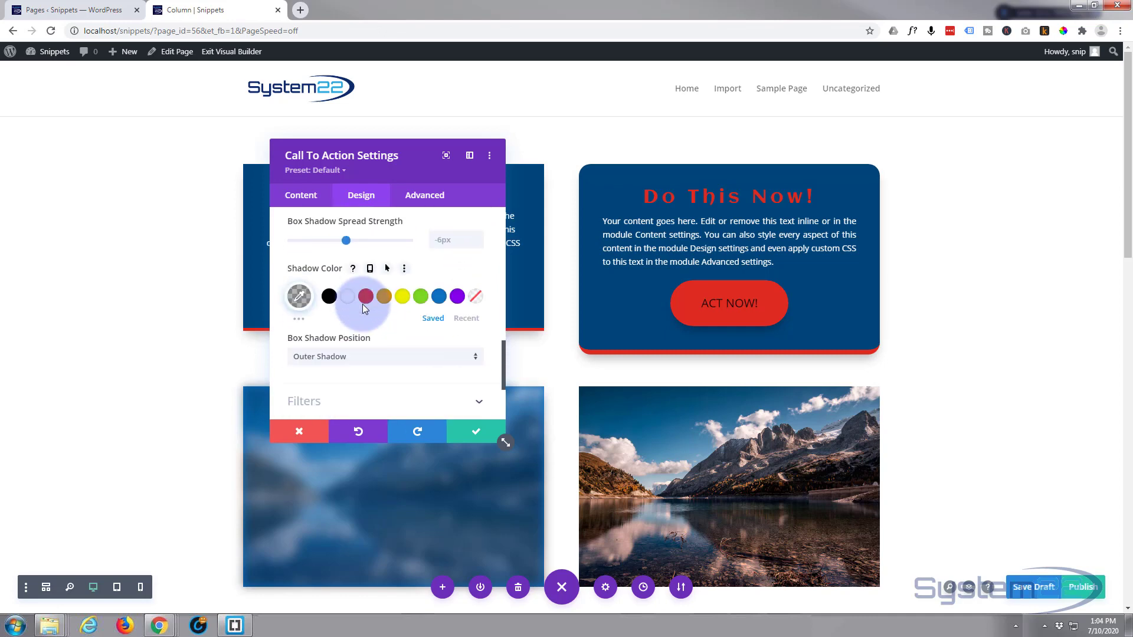
pyautogui.scroll(-1, 364, 309)
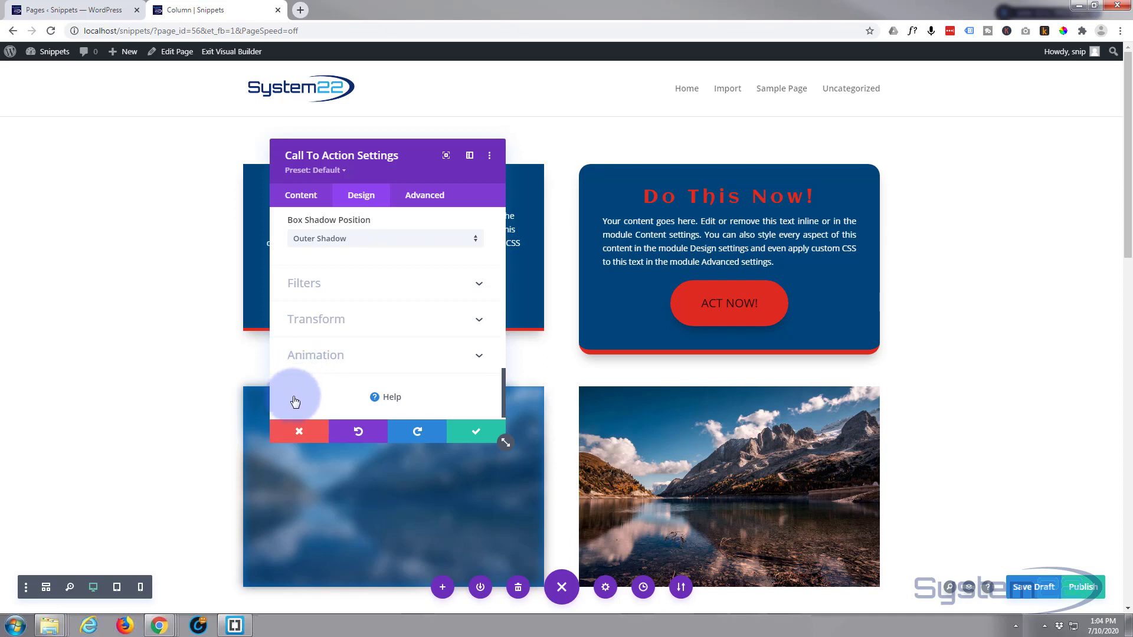
pyautogui.click(482, 437)
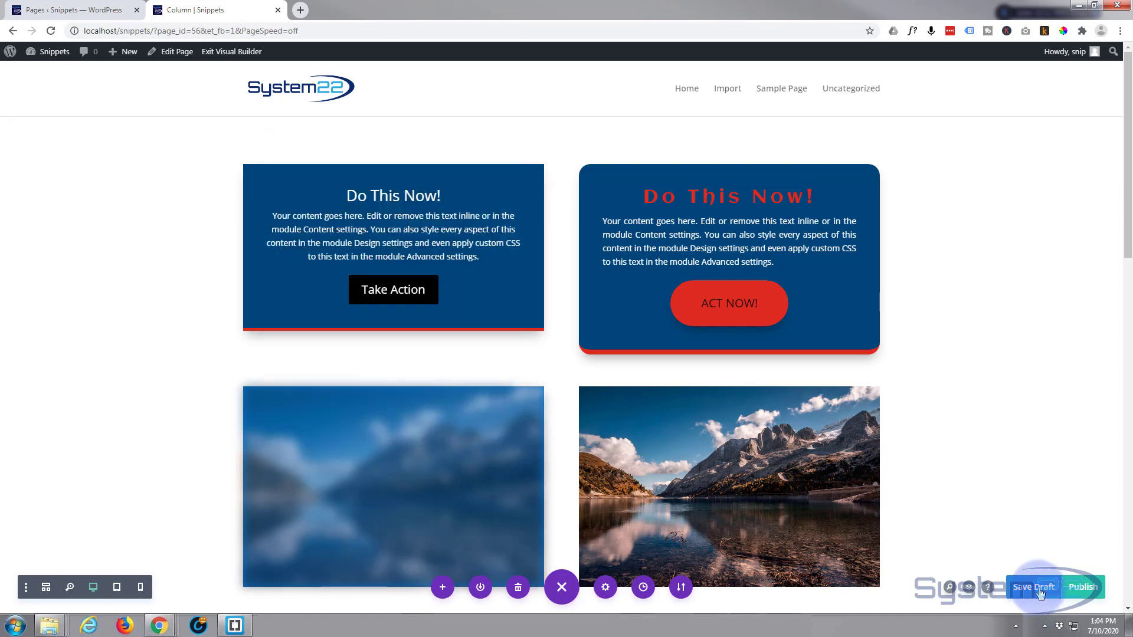
pyautogui.click(1040, 594)
pyautogui.click(235, 54)
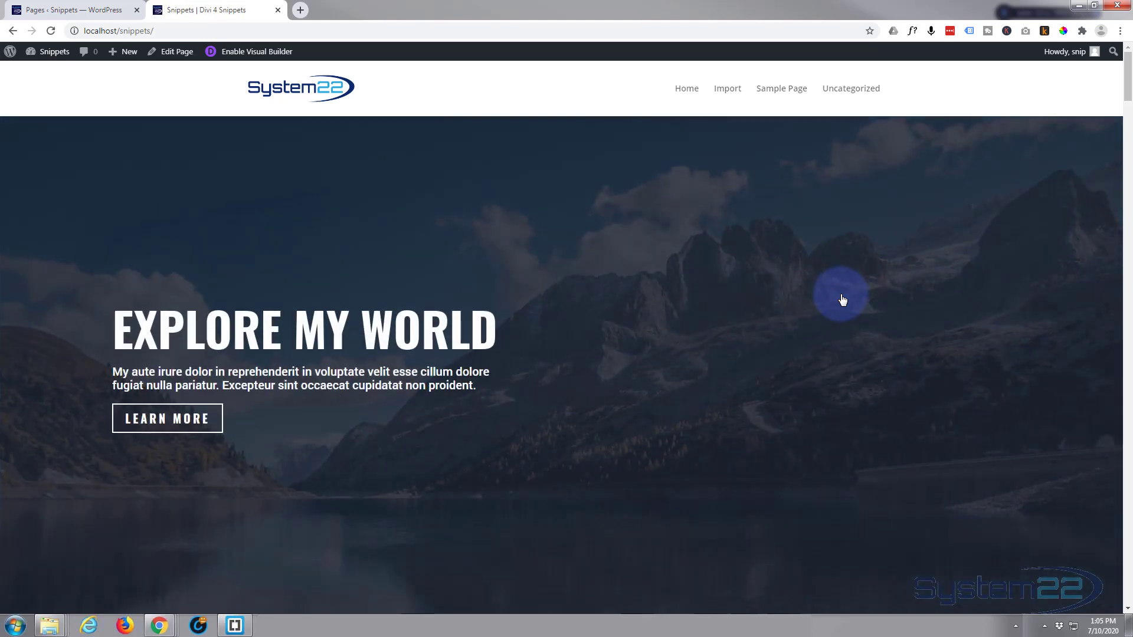
# Return to the live Column page, test the ACT NOW! button's link and close the tab it opens.
pyautogui.click(13, 31)
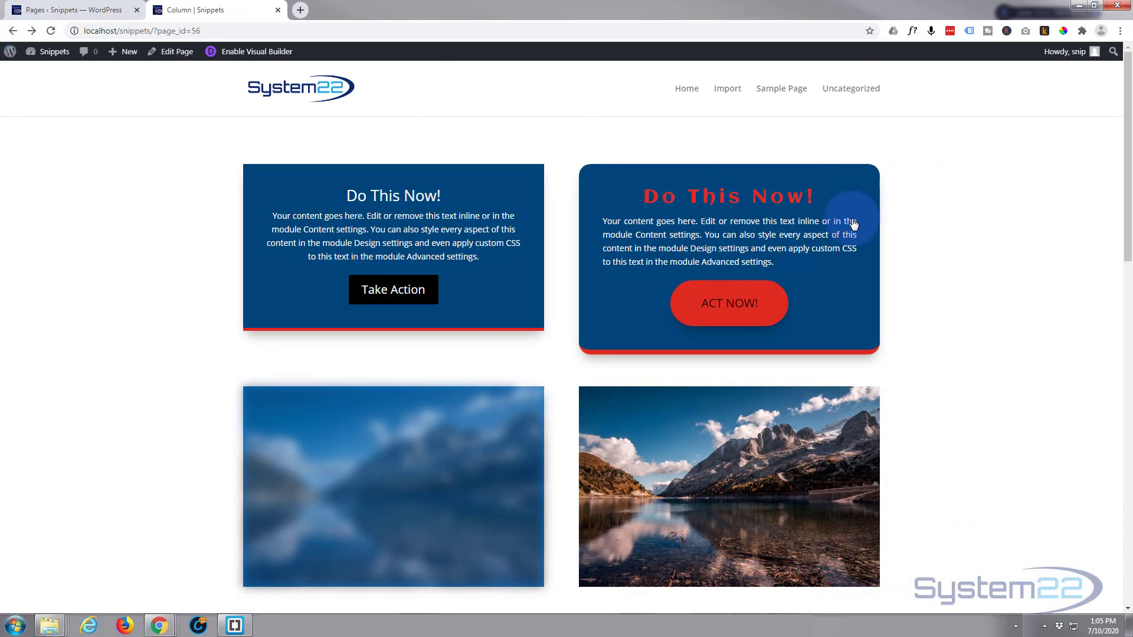
pyautogui.click(723, 308)
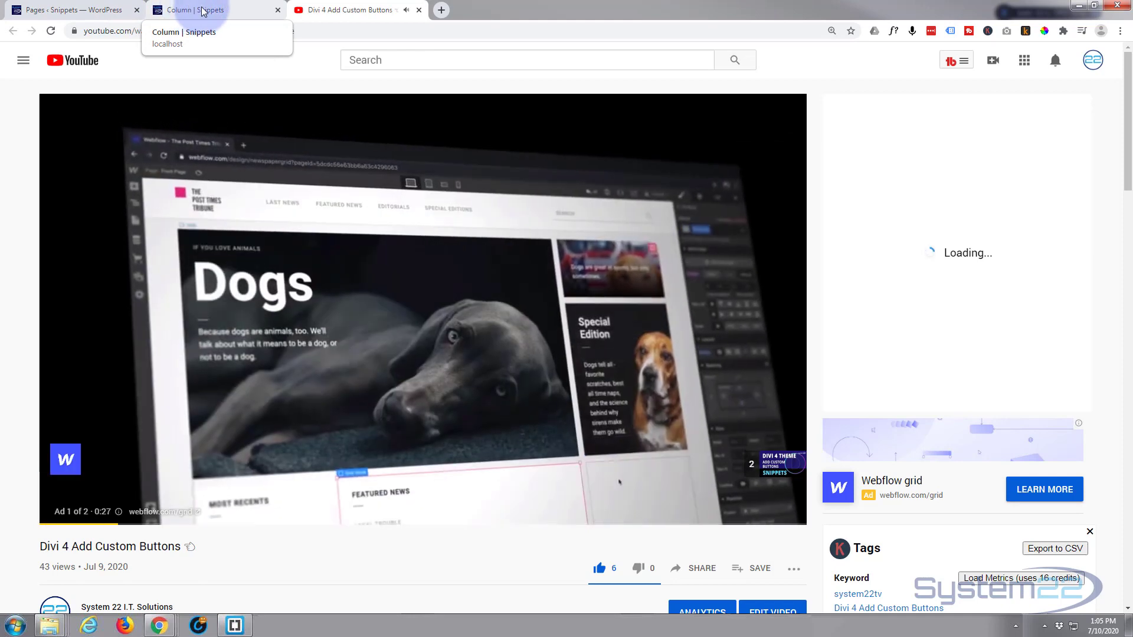
pyautogui.click(202, 10)
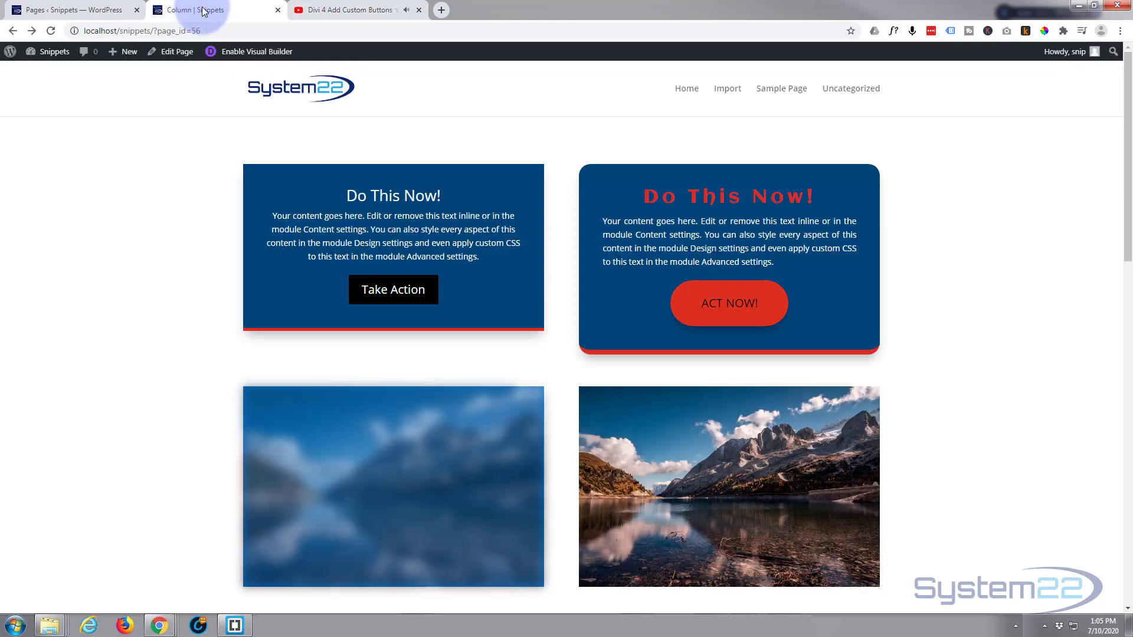
pyautogui.click(419, 10)
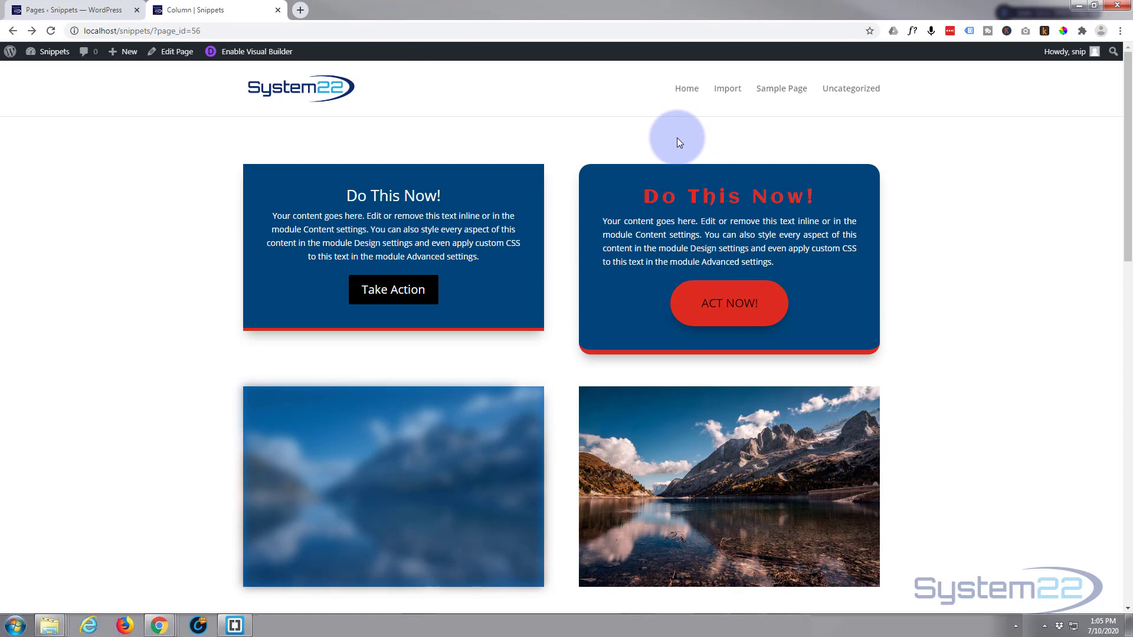